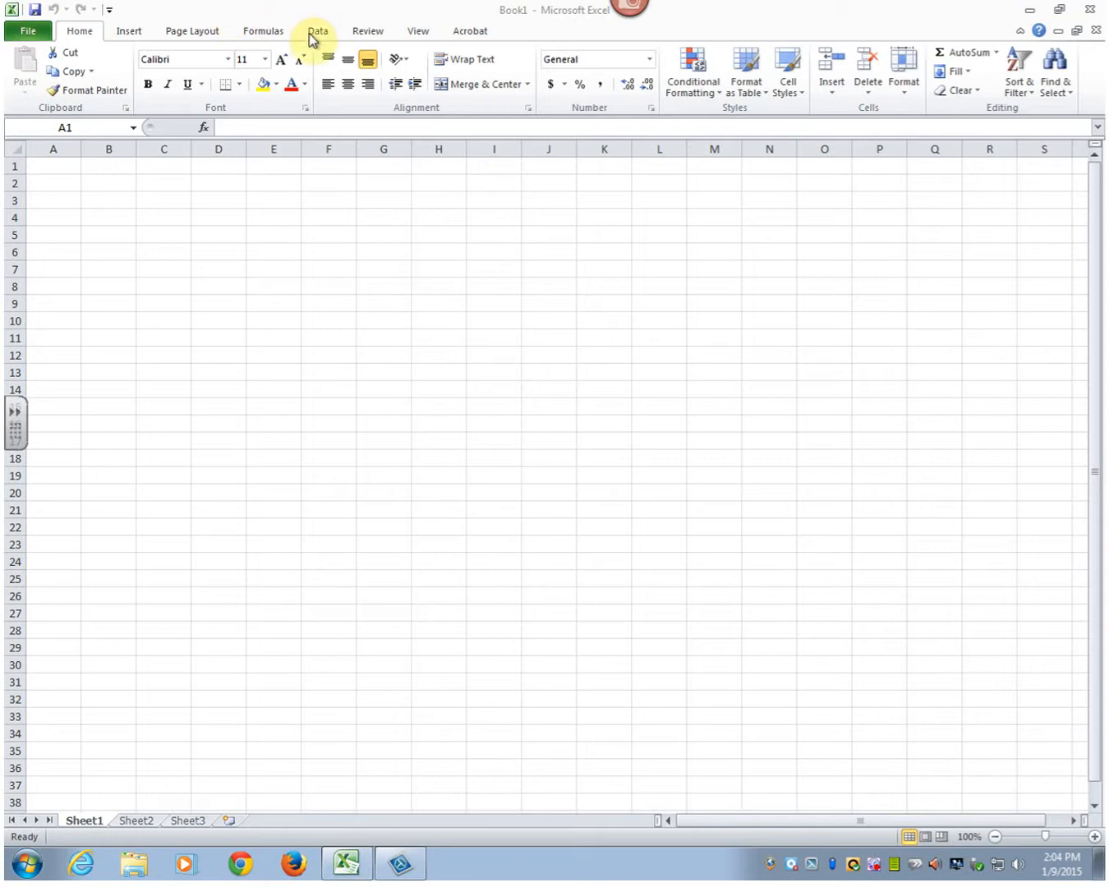
- In Page Layout view, enter the student's full name in cell A1 and widen column A to fit it
{"action": "left_click", "coordinate": [417, 32]}
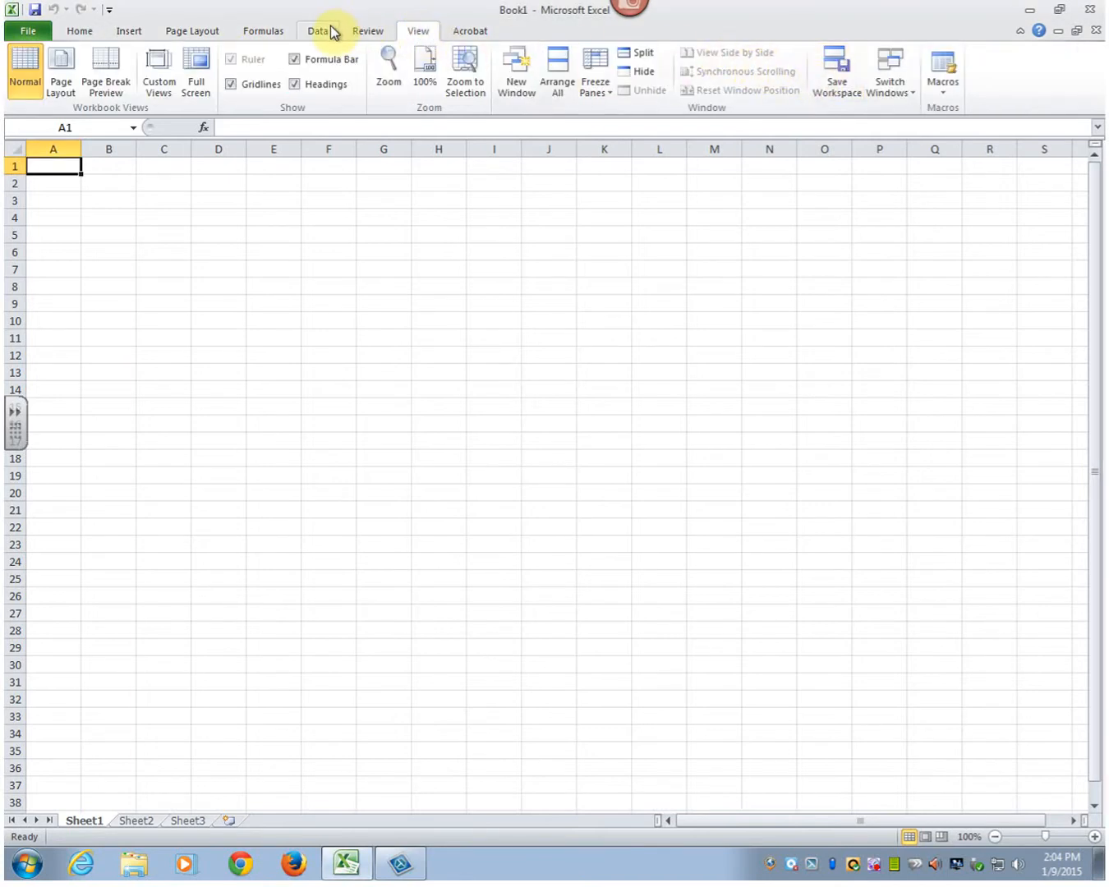
{"action": "left_click", "coordinate": [80, 68]}
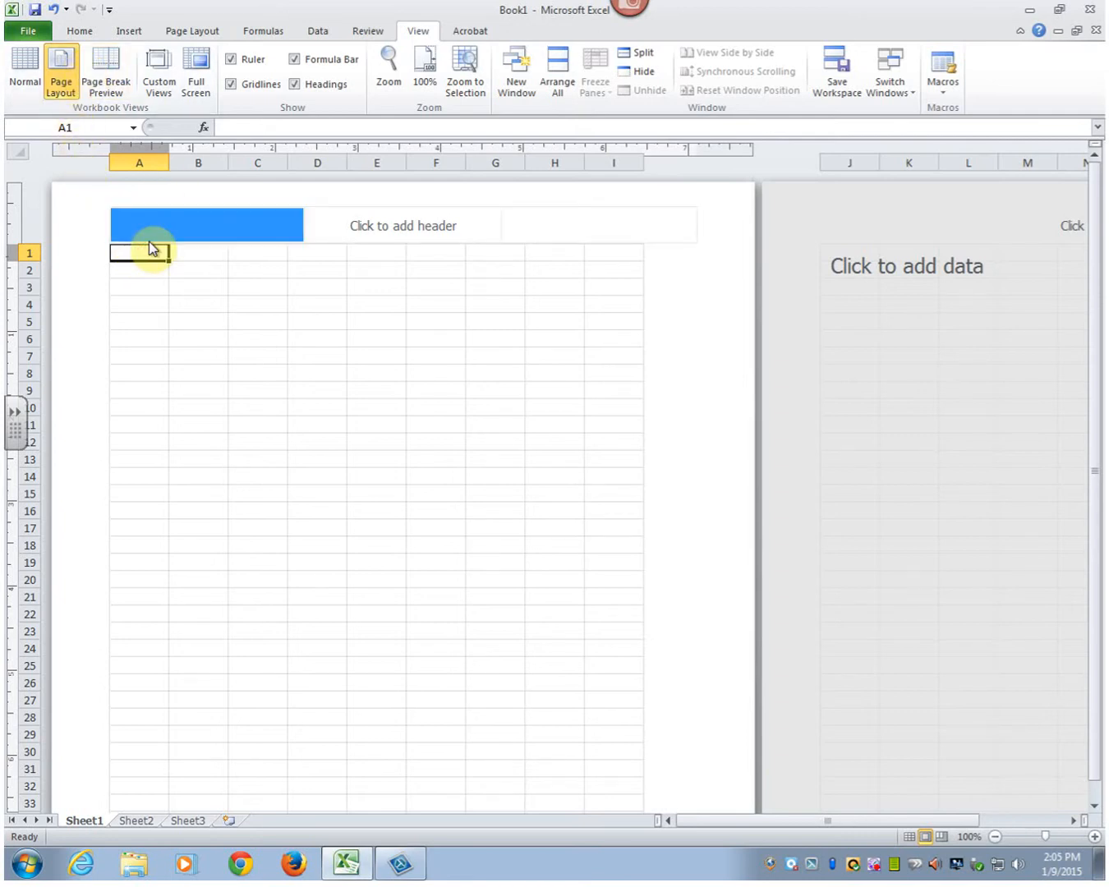
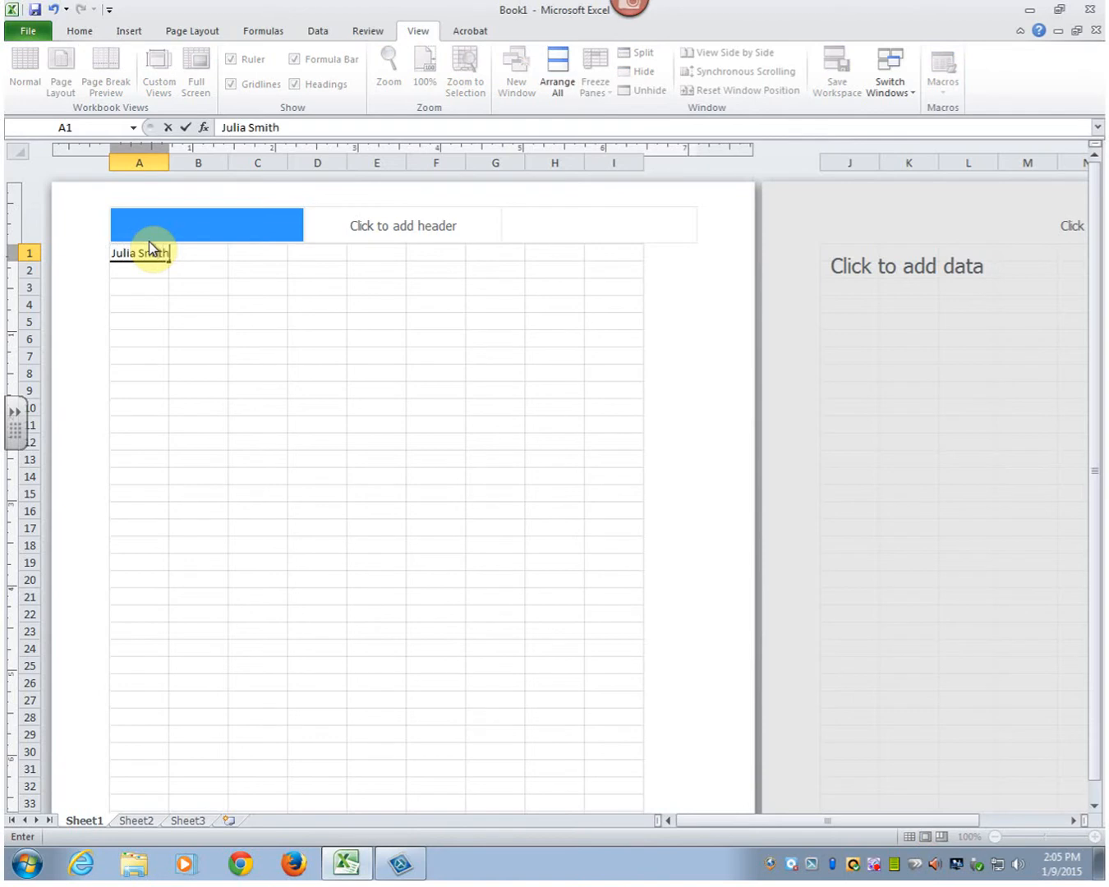
{"action": "key", "text": "Return"}
{"action": "left_click_drag", "start_coordinate": [169, 162], "coordinate": [175, 163]}
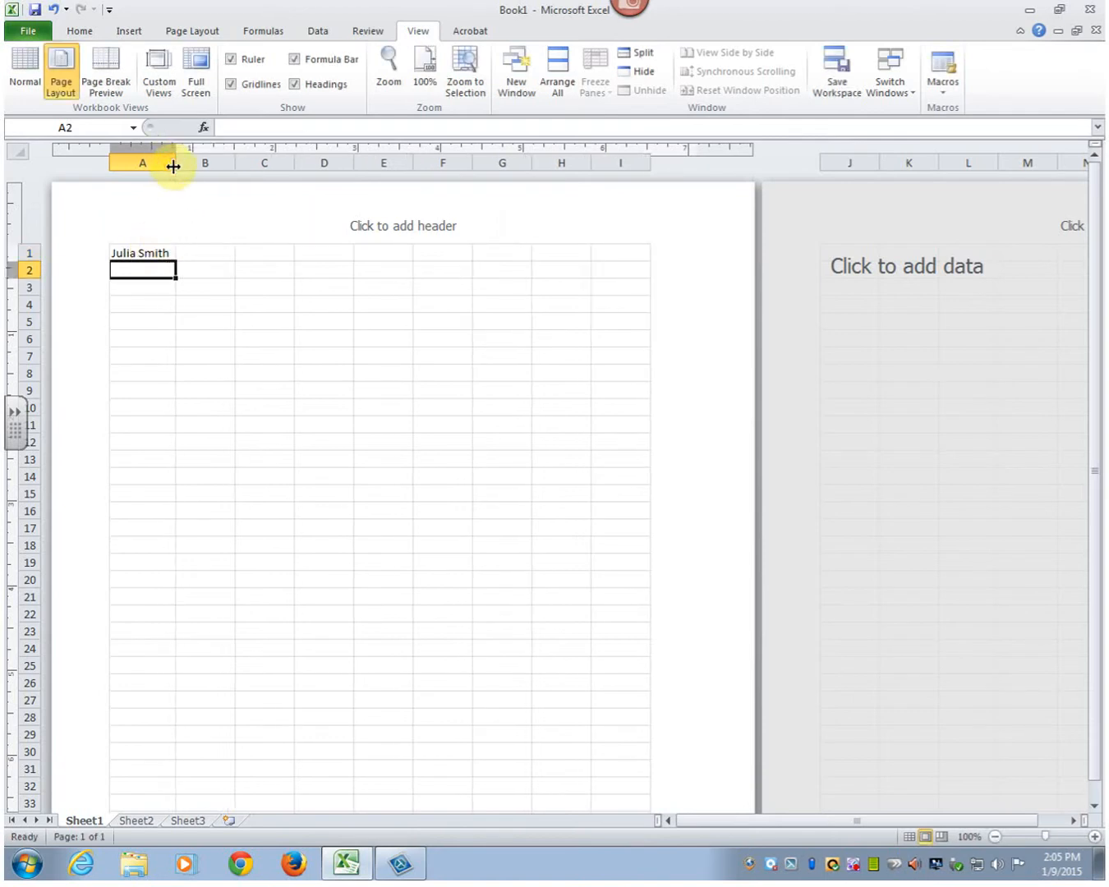
- Format the whole sheet in Arial at size 14 and widen column A to fit the name
{"action": "left_click", "coordinate": [16, 152]}
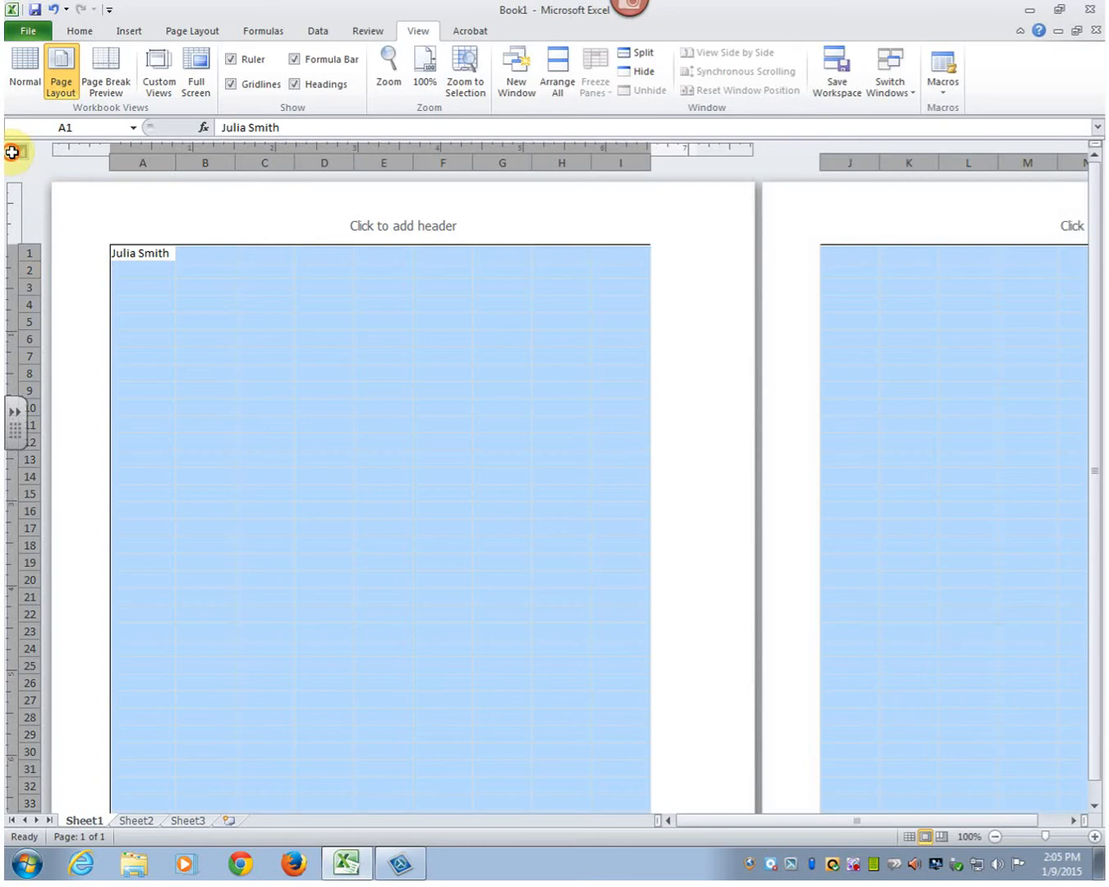
{"action": "left_click", "coordinate": [75, 29]}
{"action": "left_click", "coordinate": [264, 59]}
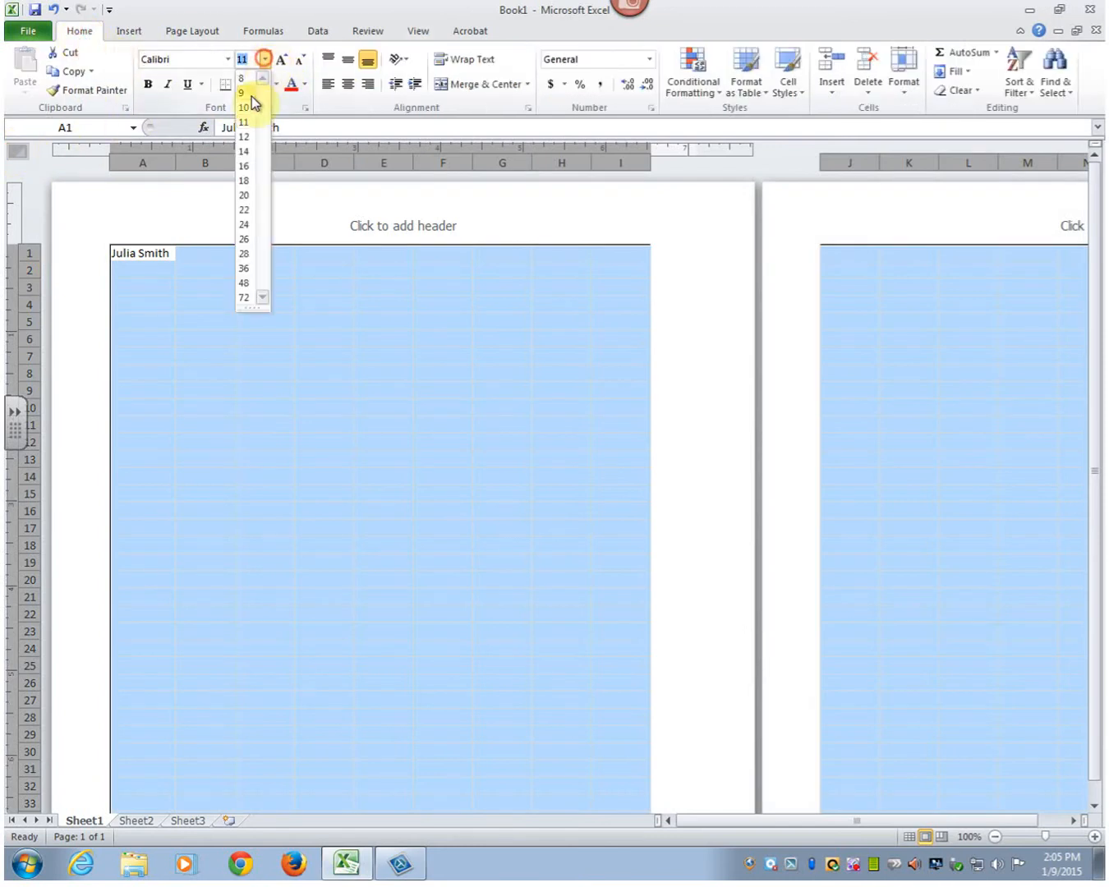
{"action": "left_click", "coordinate": [245, 152]}
{"action": "left_click", "coordinate": [227, 59]}
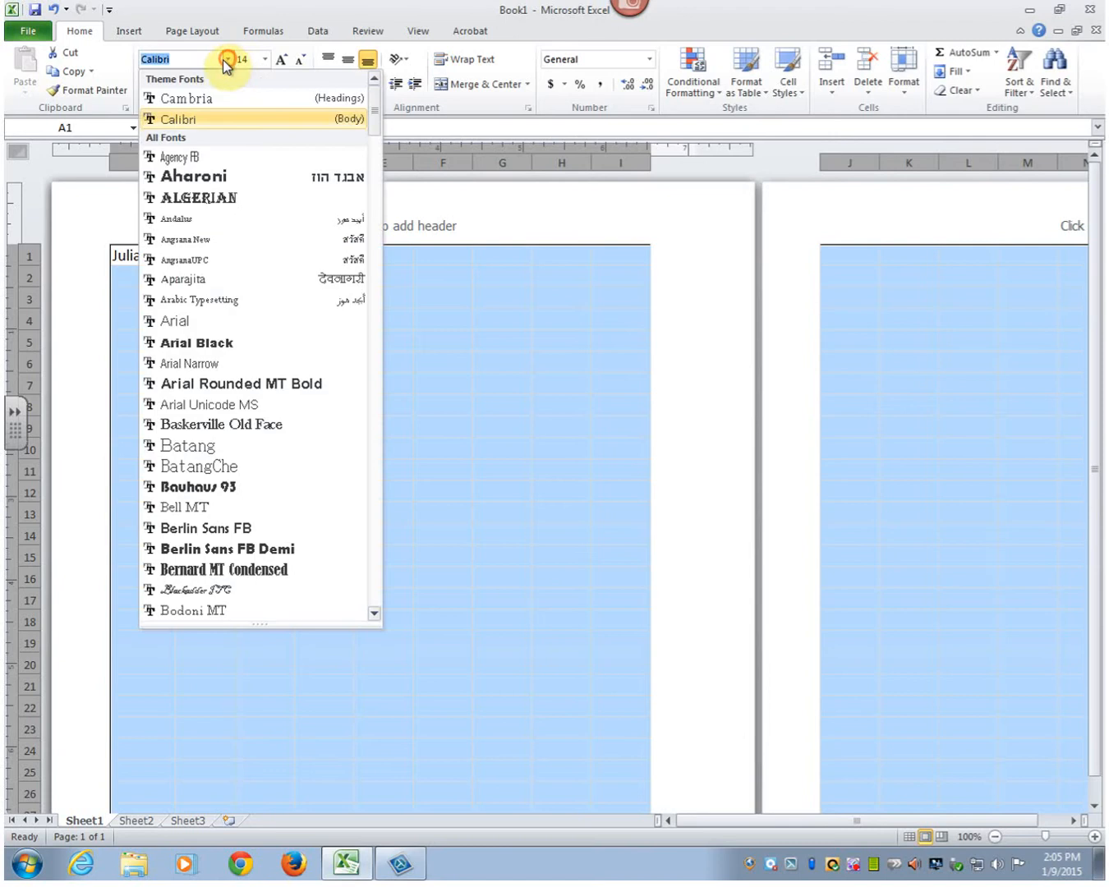
{"action": "left_click", "coordinate": [191, 322]}
{"action": "left_click", "coordinate": [190, 317]}
{"action": "left_click_drag", "start_coordinate": [175, 161], "coordinate": [198, 161]}
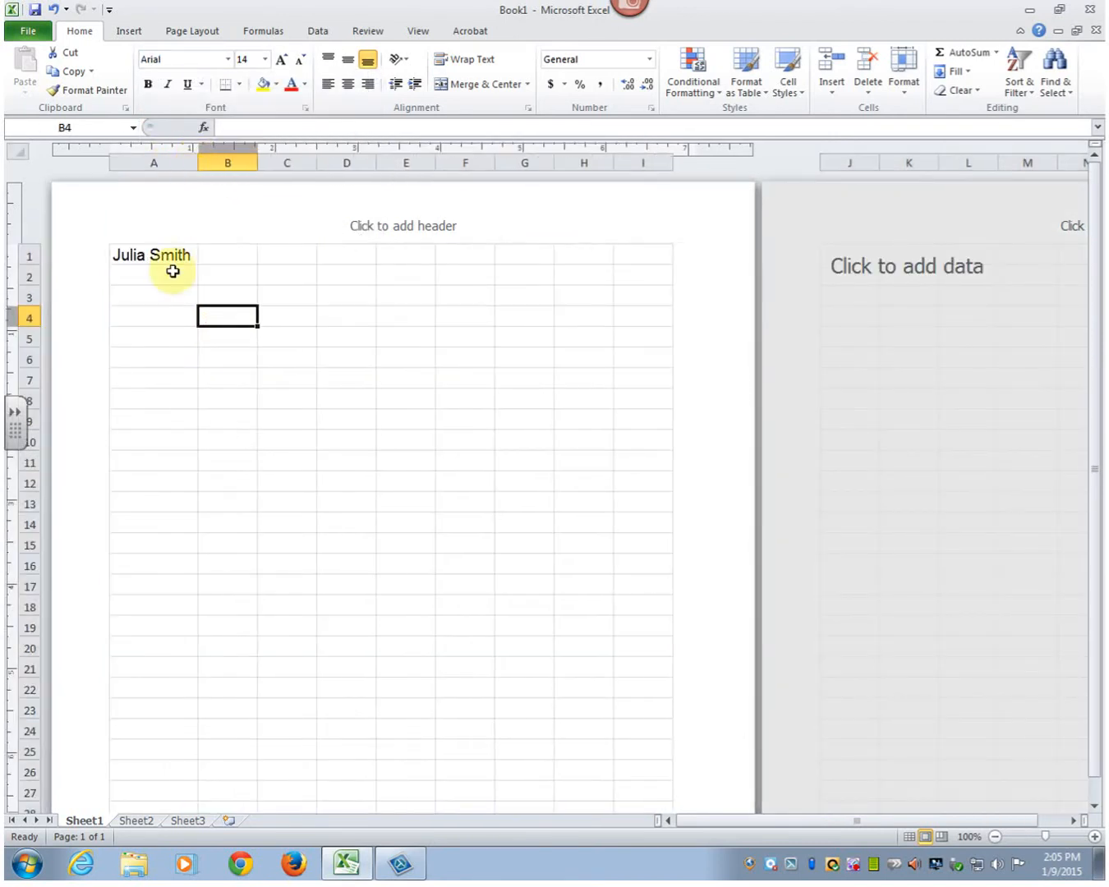
- Rename the Sheet1 worksheet as Practice
{"action": "right_click", "coordinate": [73, 818]}
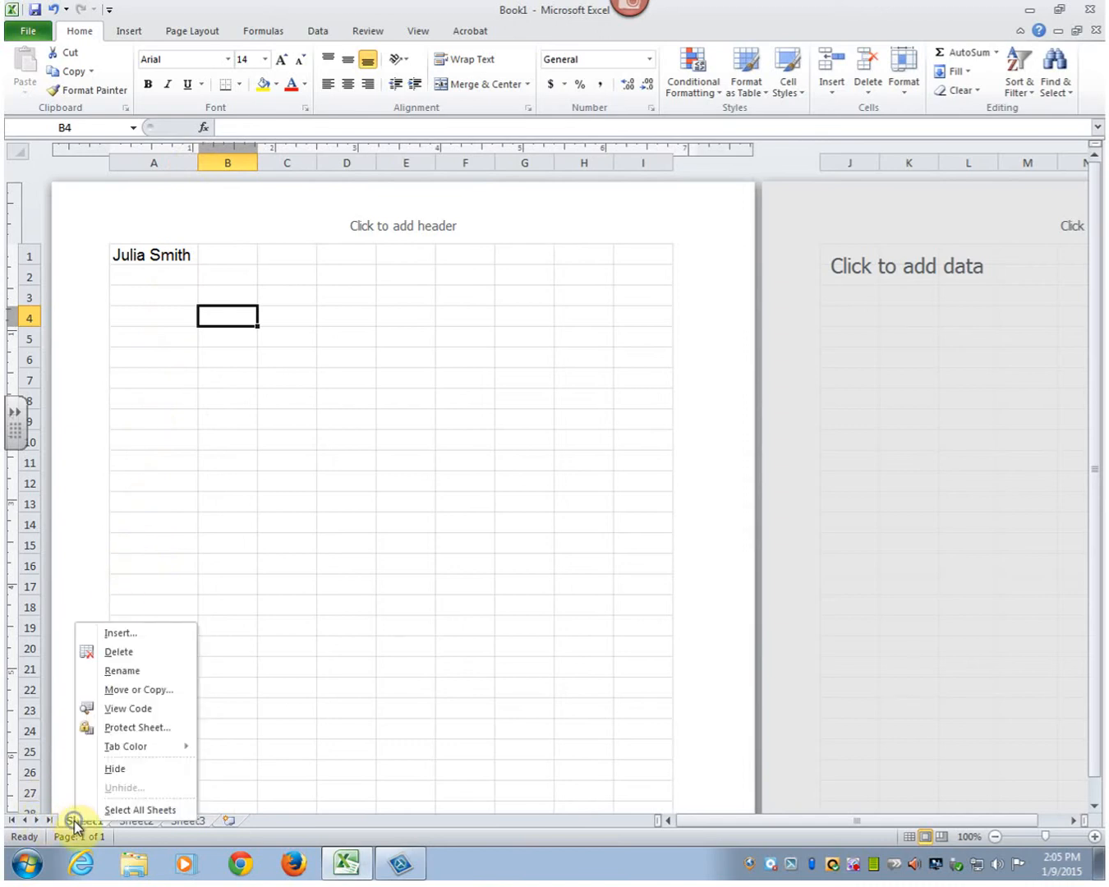
{"action": "left_click", "coordinate": [124, 672]}
{"action": "type", "text": "Practice"}
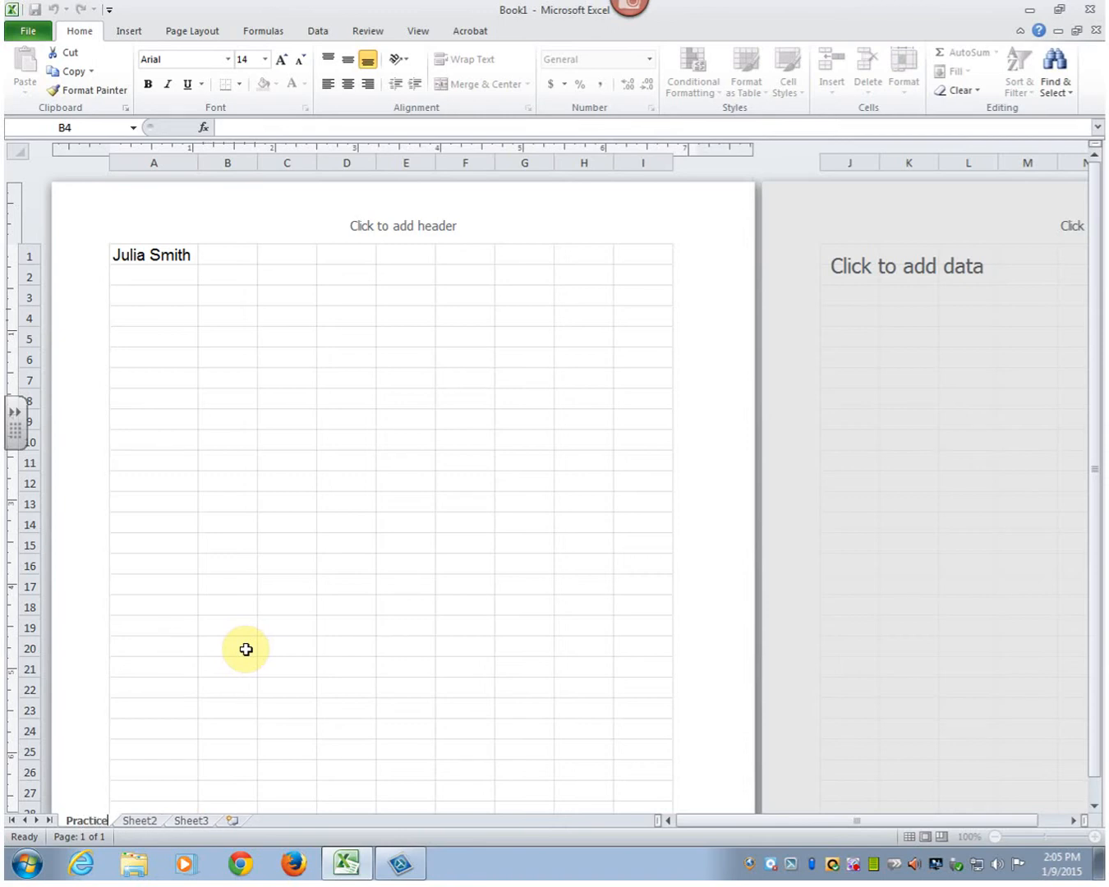
{"action": "key", "text": "Return"}
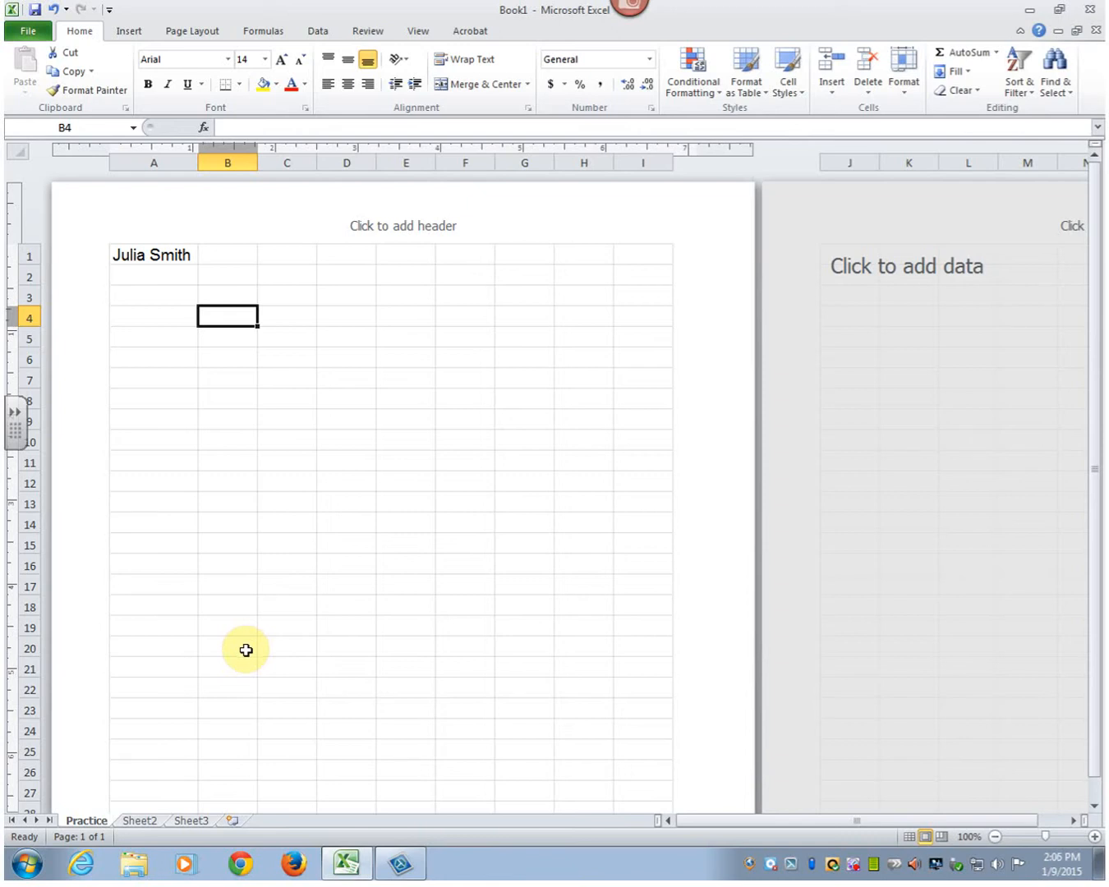
- Enter the headings x in A3 and f(x) =1/2x-3 in B3, widening column B to fit
{"action": "left_click", "coordinate": [136, 295]}
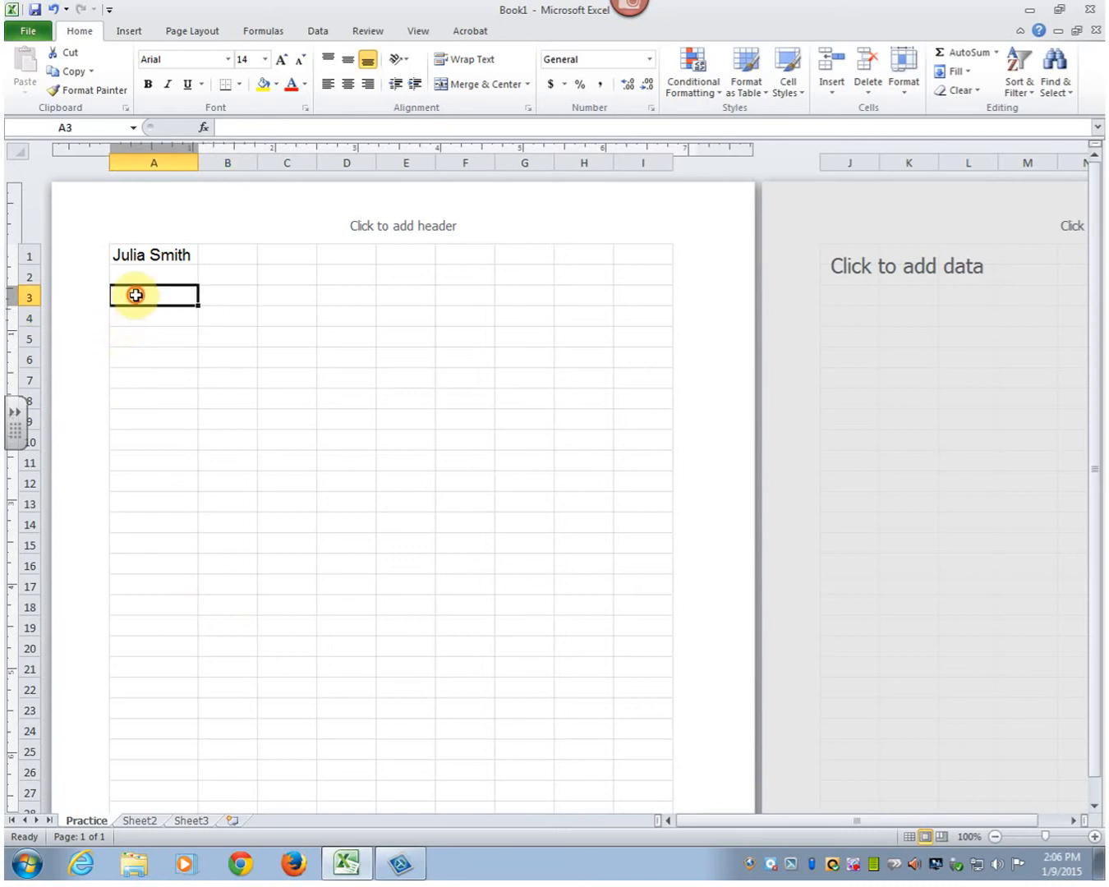
{"action": "type", "text": "x"}
{"action": "left_click", "coordinate": [246, 294]}
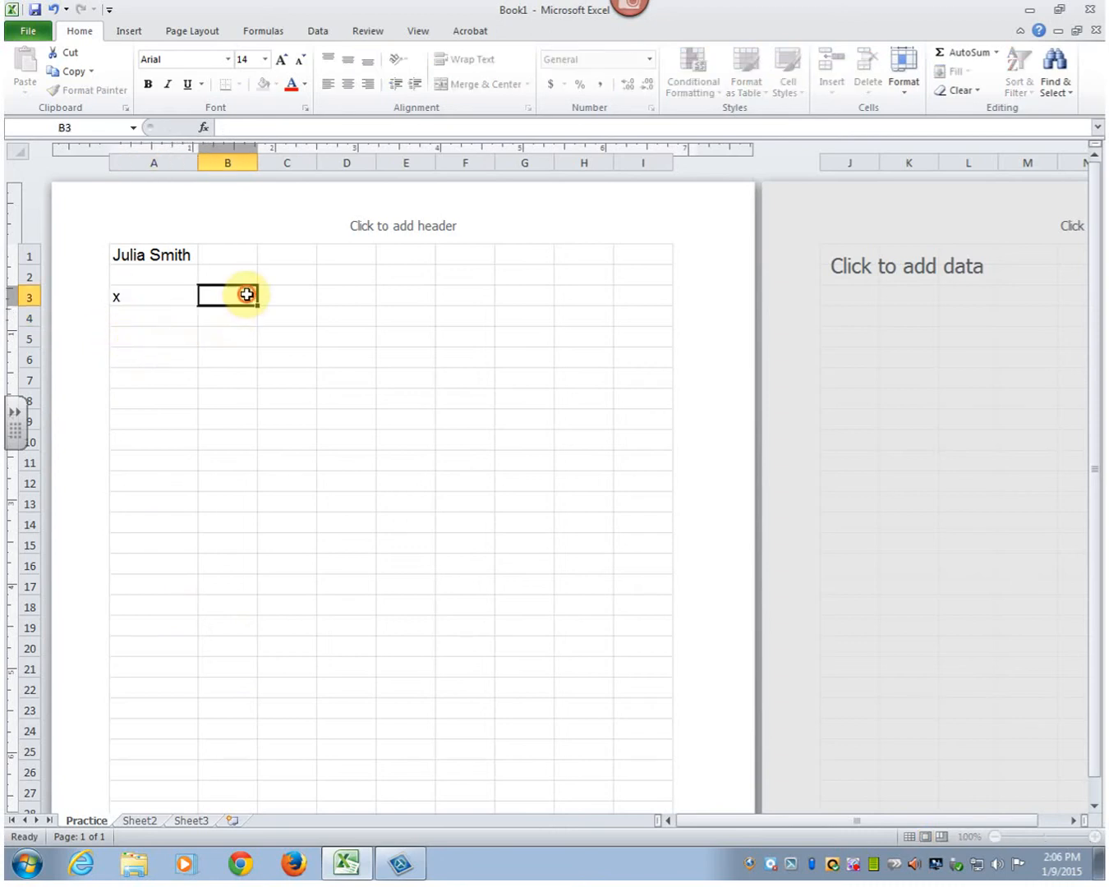
{"action": "left_click_drag", "start_coordinate": [259, 163], "coordinate": [271, 163]}
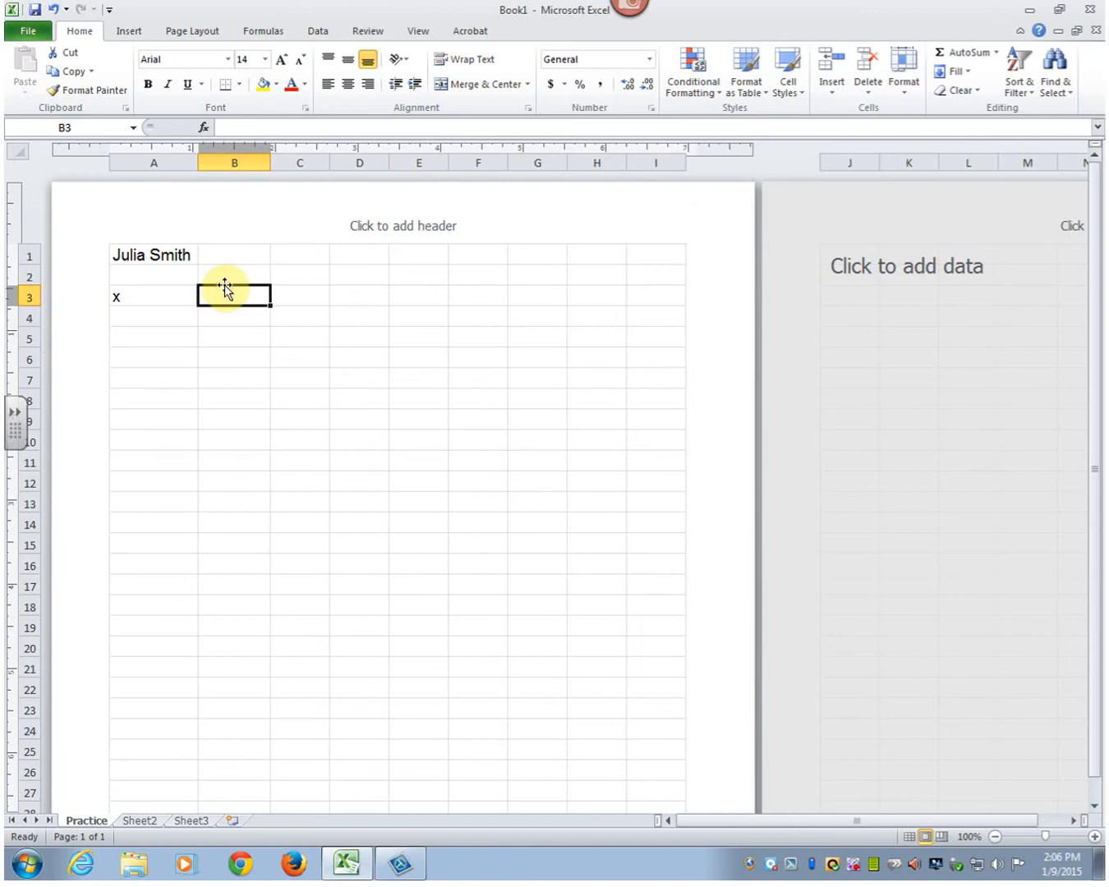
{"action": "type", "text": "f(x"}
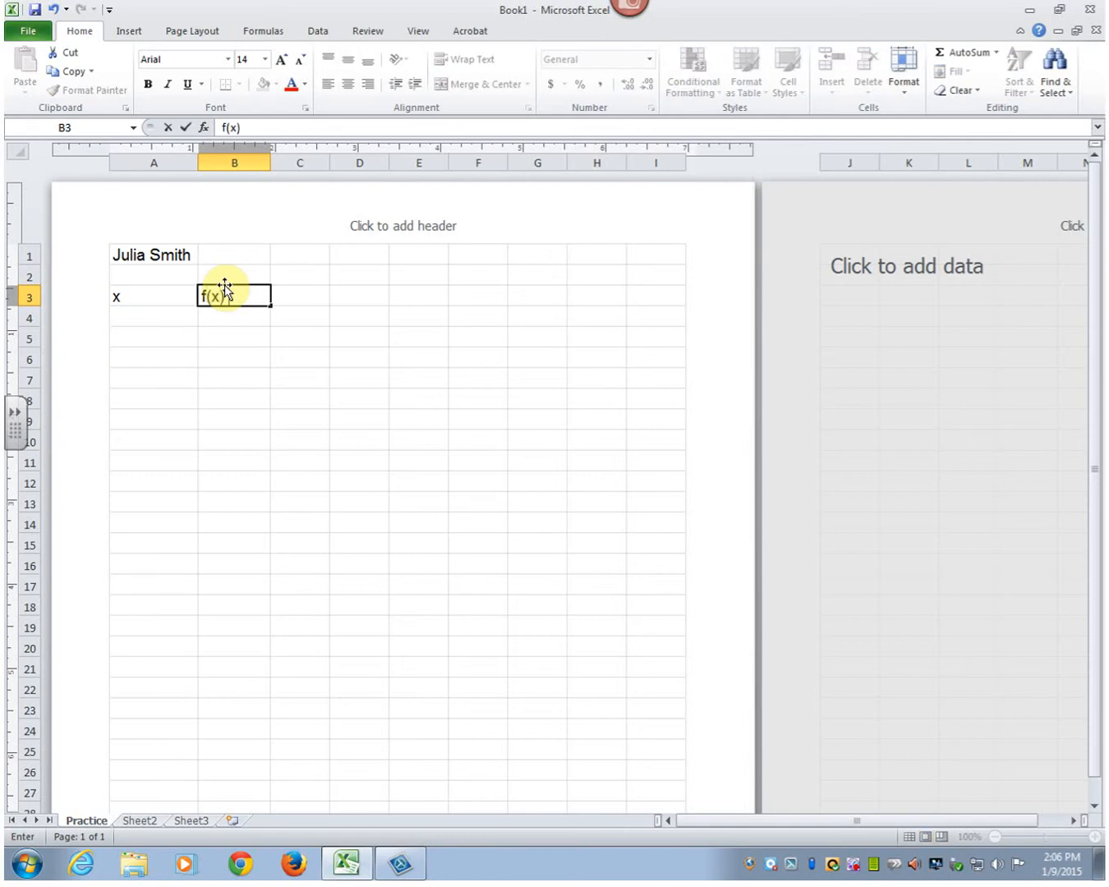
{"action": "type", "text": ") =1/2x-3"}
{"action": "key", "text": "Return"}
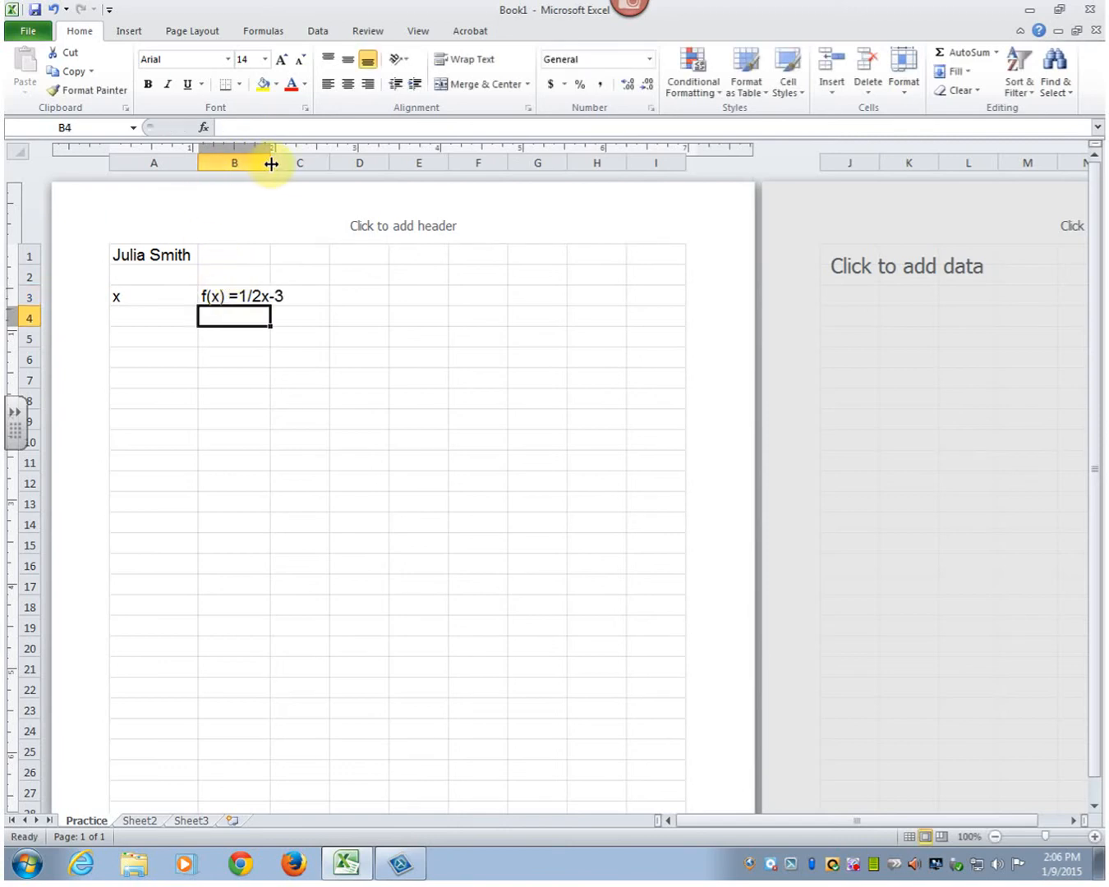
{"action": "left_click_drag", "start_coordinate": [272, 163], "coordinate": [293, 164]}
- Enter -10 and -9 in A4 and A5, and extend the series down to 10 in A24
{"action": "left_click", "coordinate": [162, 316]}
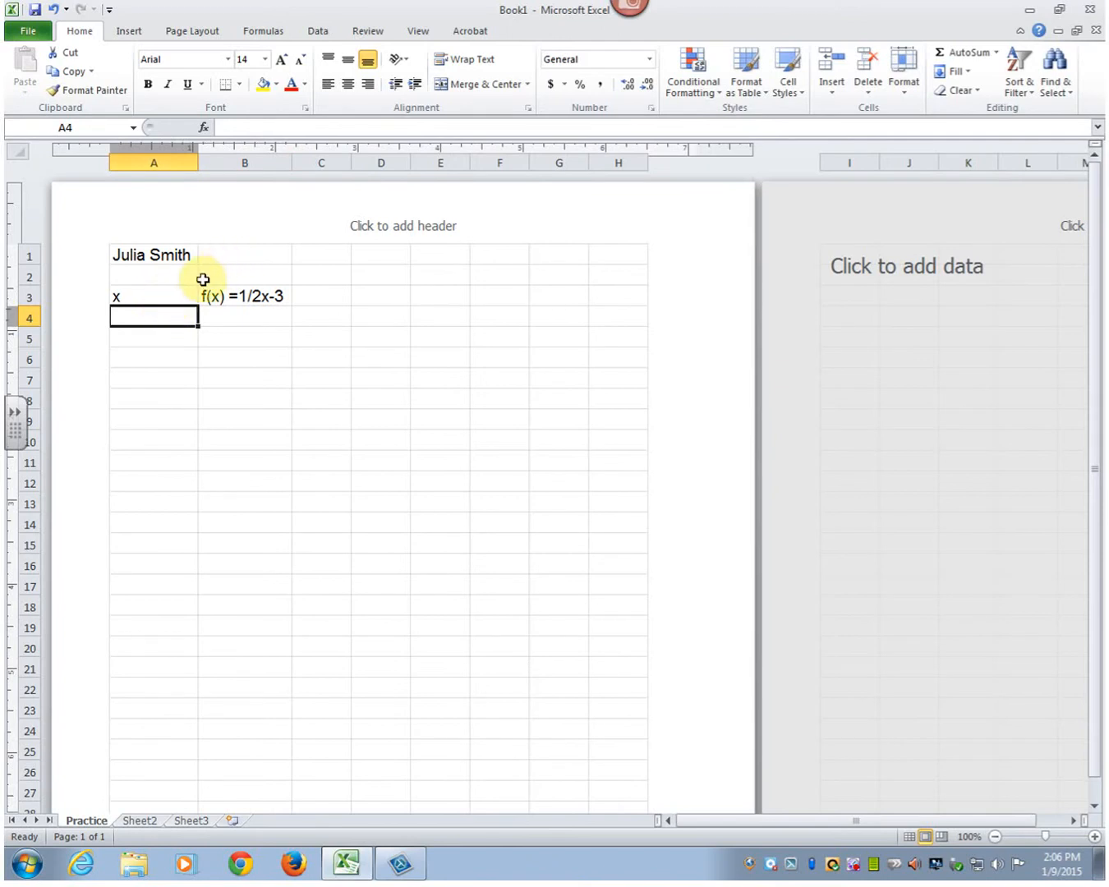
{"action": "type", "text": "-10"}
{"action": "key", "text": "Return"}
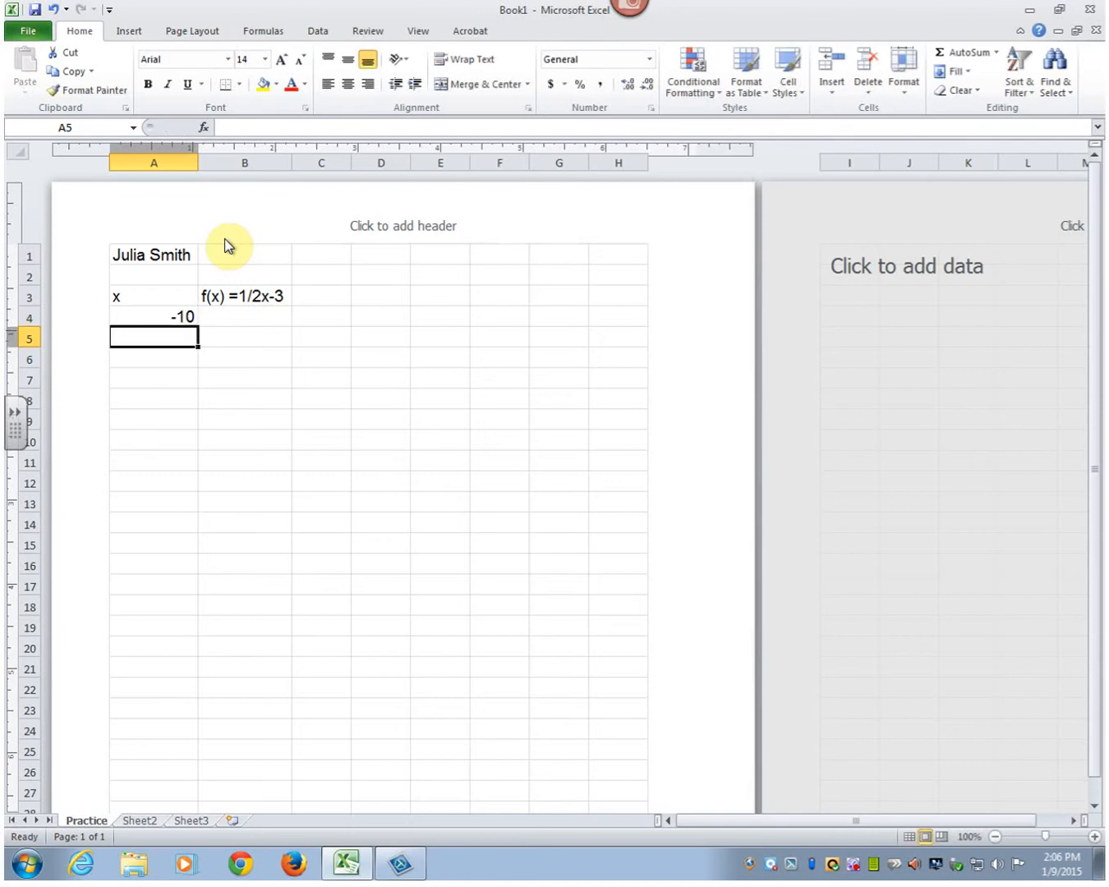
{"action": "type", "text": "-9"}
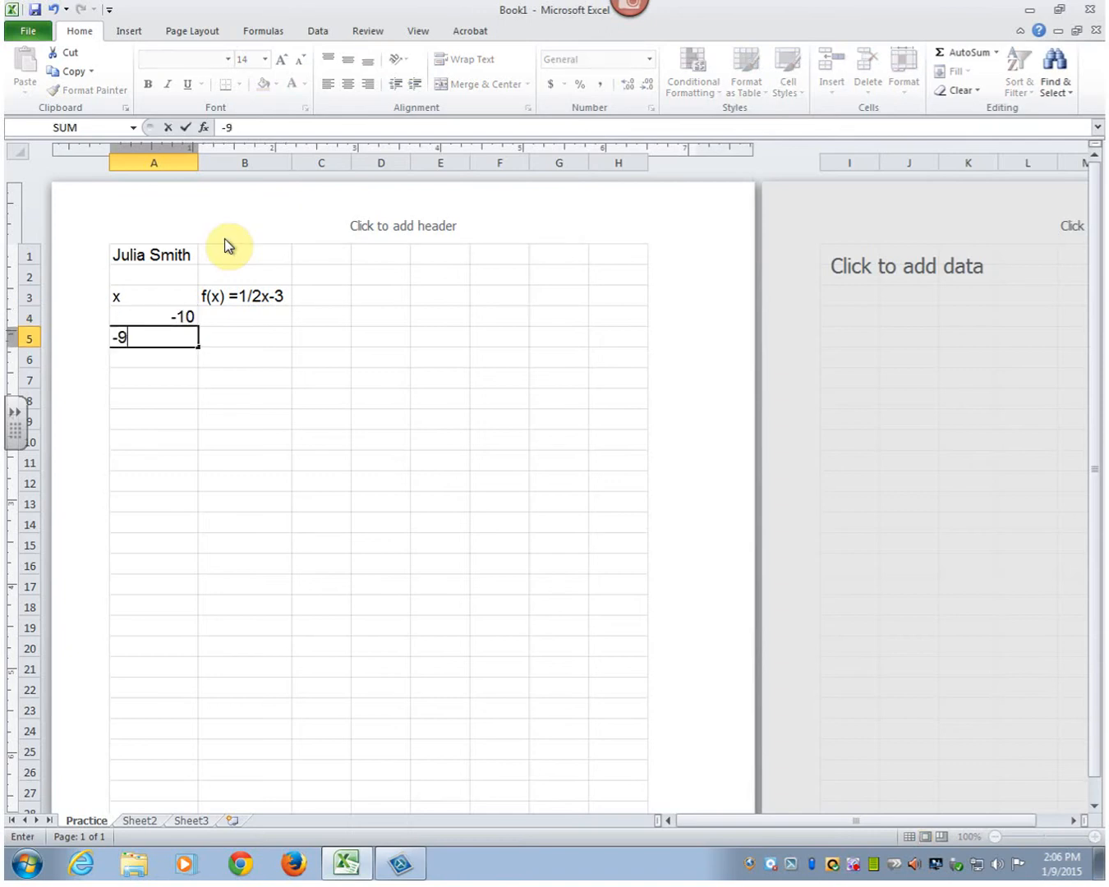
{"action": "key", "text": "Return"}
{"action": "key", "text": "Up"}
{"action": "key", "text": "Up"}
{"action": "key", "text": "shift+Down"}
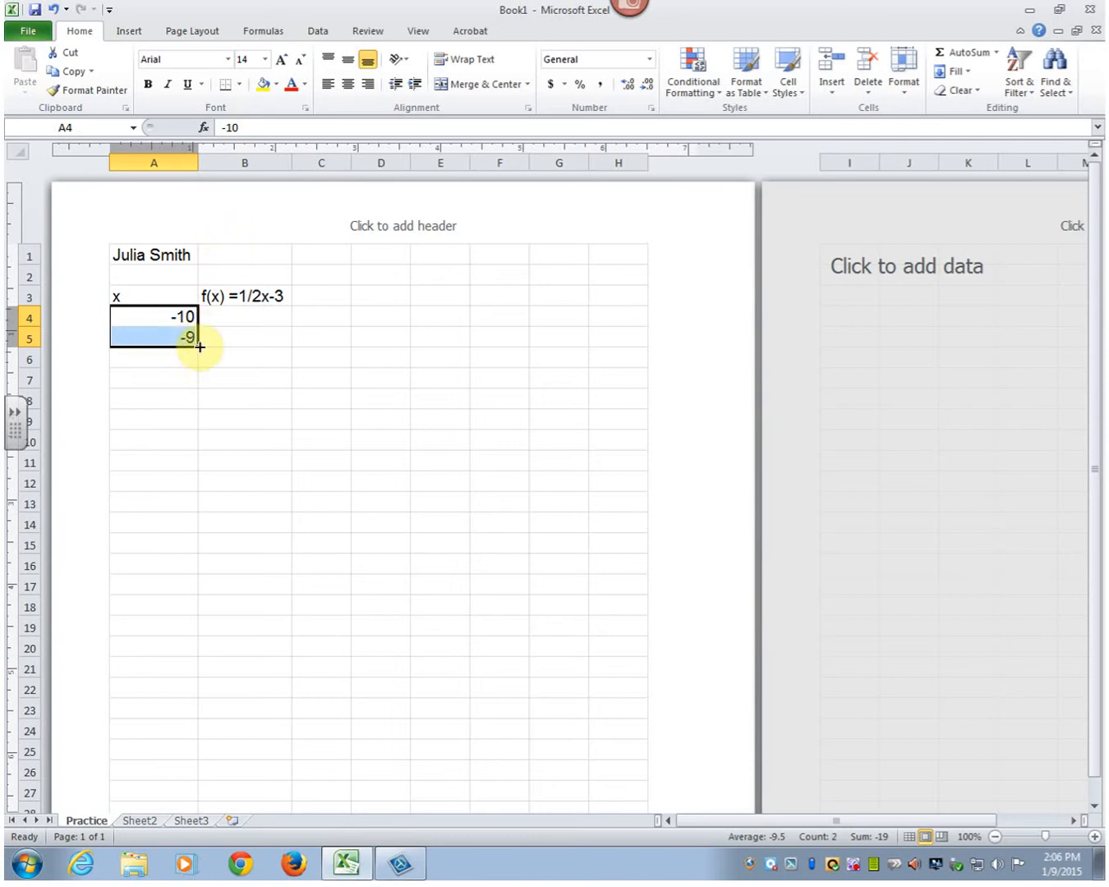
{"action": "mouse_move", "coordinate": [195, 344]}
{"action": "left_mouse_down"}
{"action": "mouse_move", "coordinate": [181, 554]}
{"action": "mouse_move", "coordinate": [196, 737]}
{"action": "left_mouse_up"}
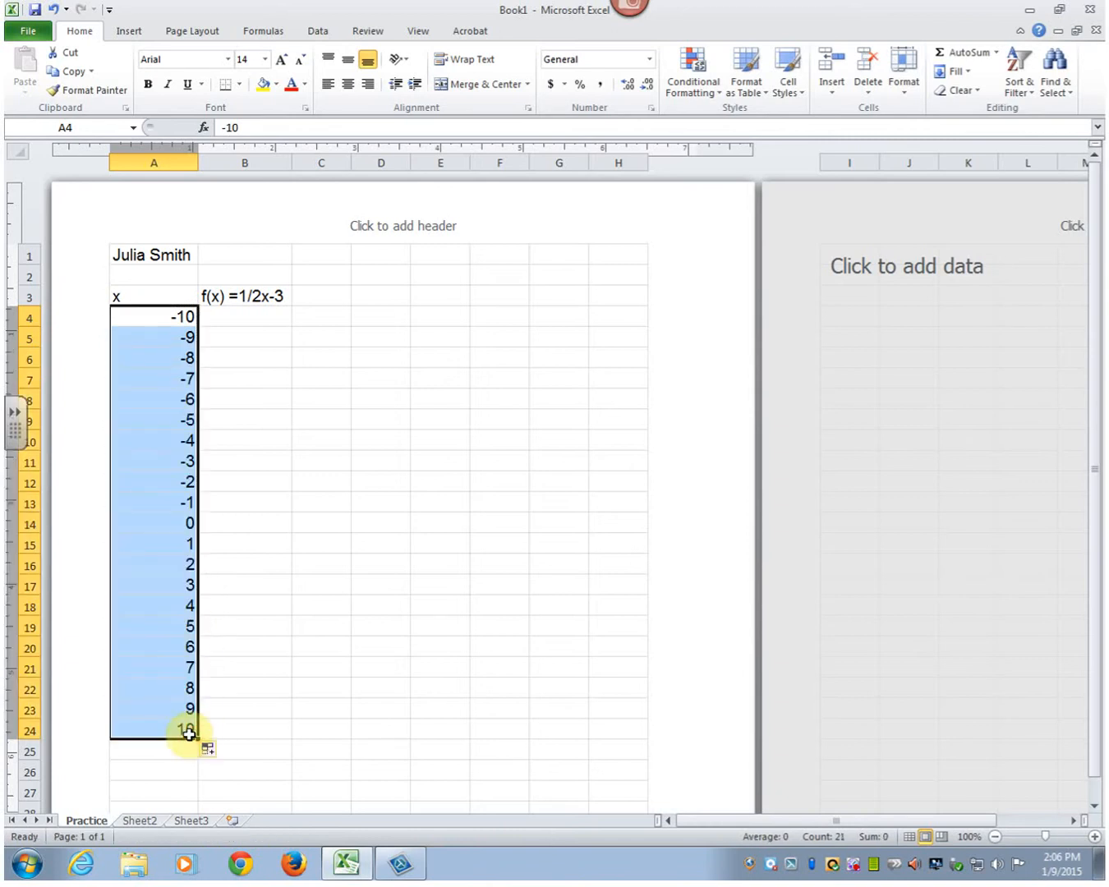
- Enter the formula =1/2*A4-3 in B4 and fill it down through B24
{"action": "left_click", "coordinate": [269, 317]}
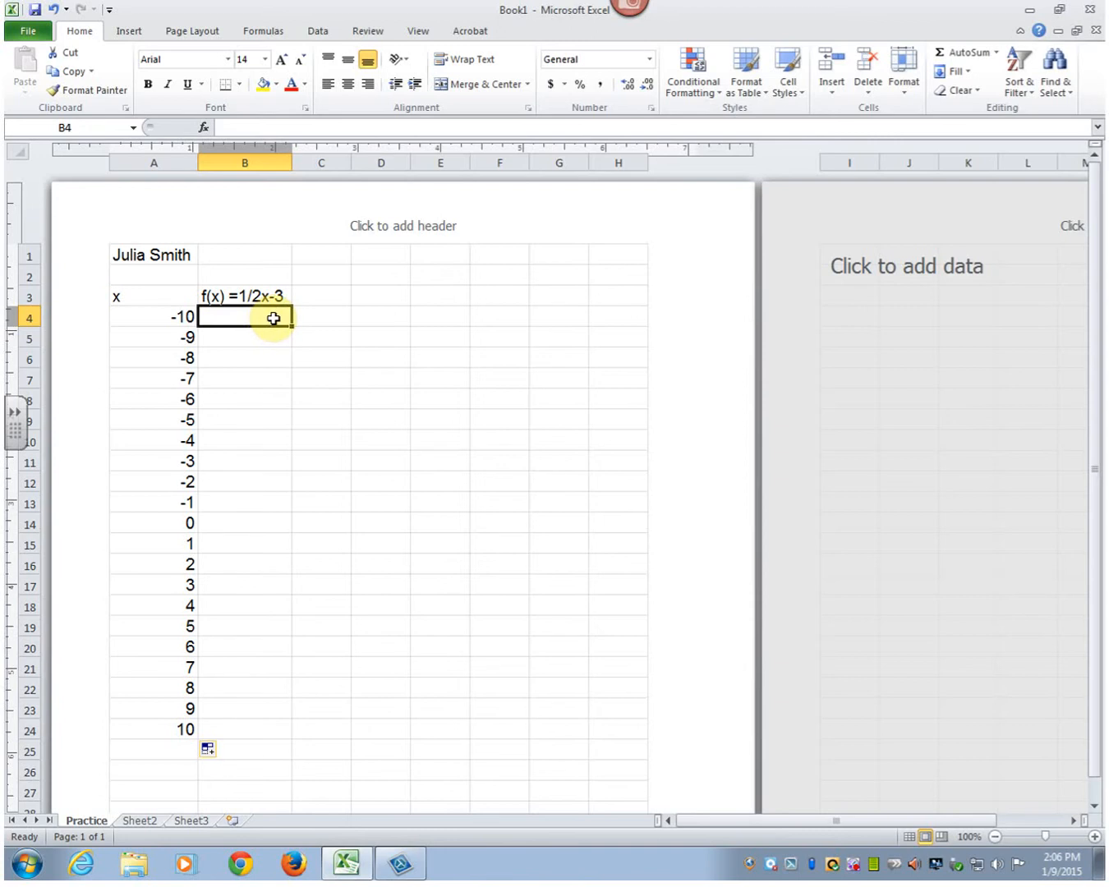
{"action": "type", "text": "="}
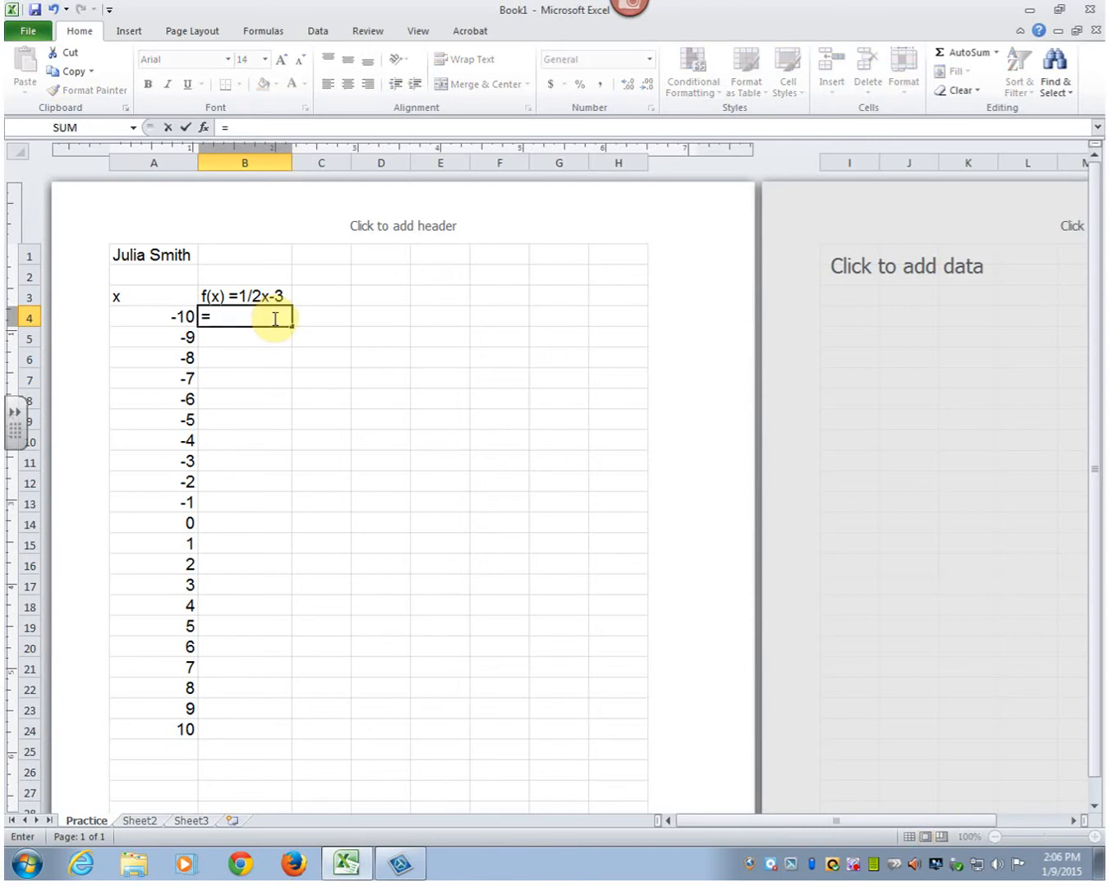
{"action": "type", "text": "1/2*"}
{"action": "left_click", "coordinate": [154, 313]}
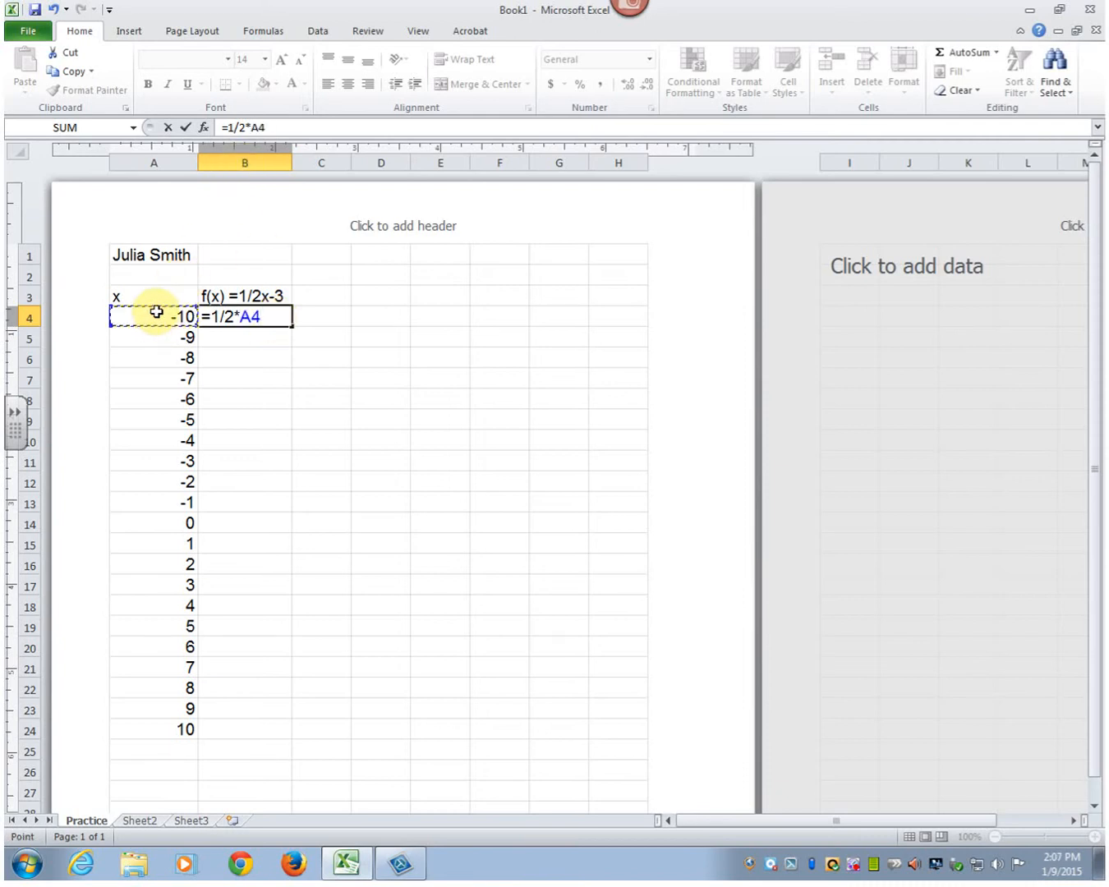
{"action": "type", "text": "-3"}
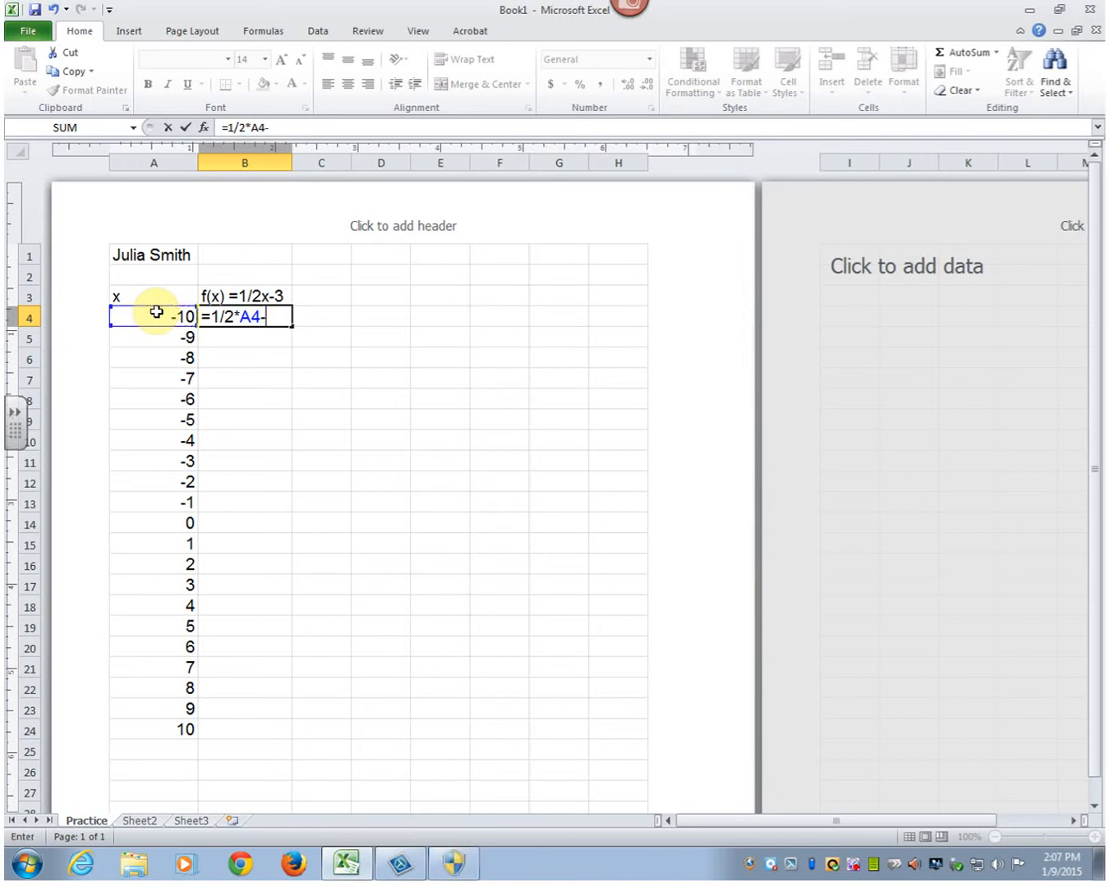
{"action": "key", "text": "Return"}
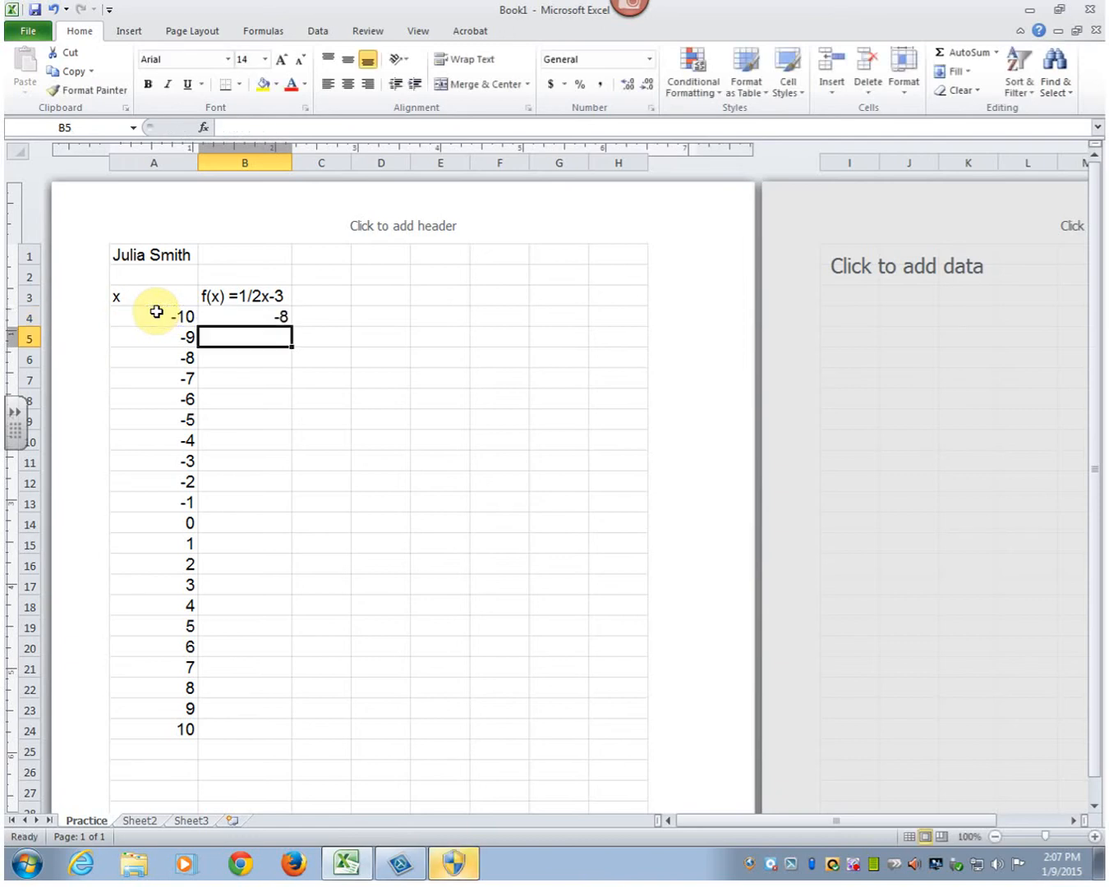
{"action": "key", "text": "Up"}
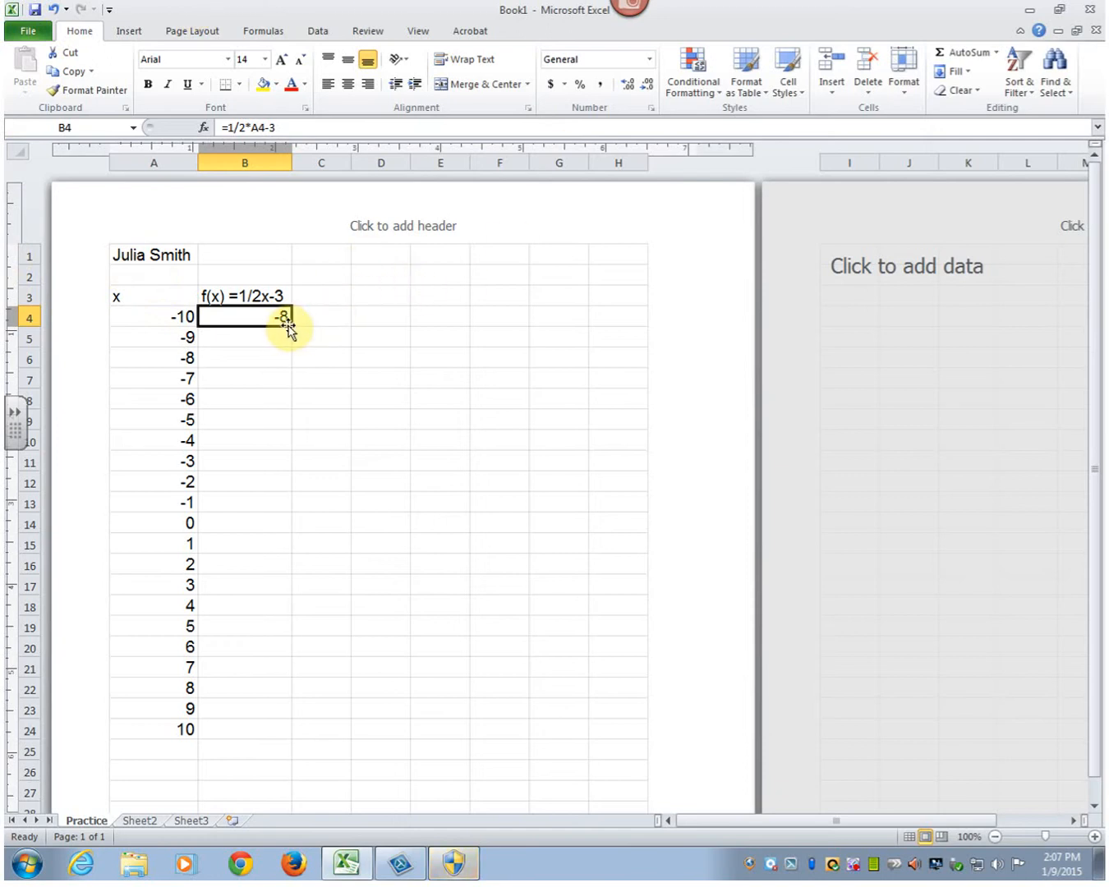
{"action": "left_click_drag", "start_coordinate": [292, 327], "coordinate": [228, 731]}
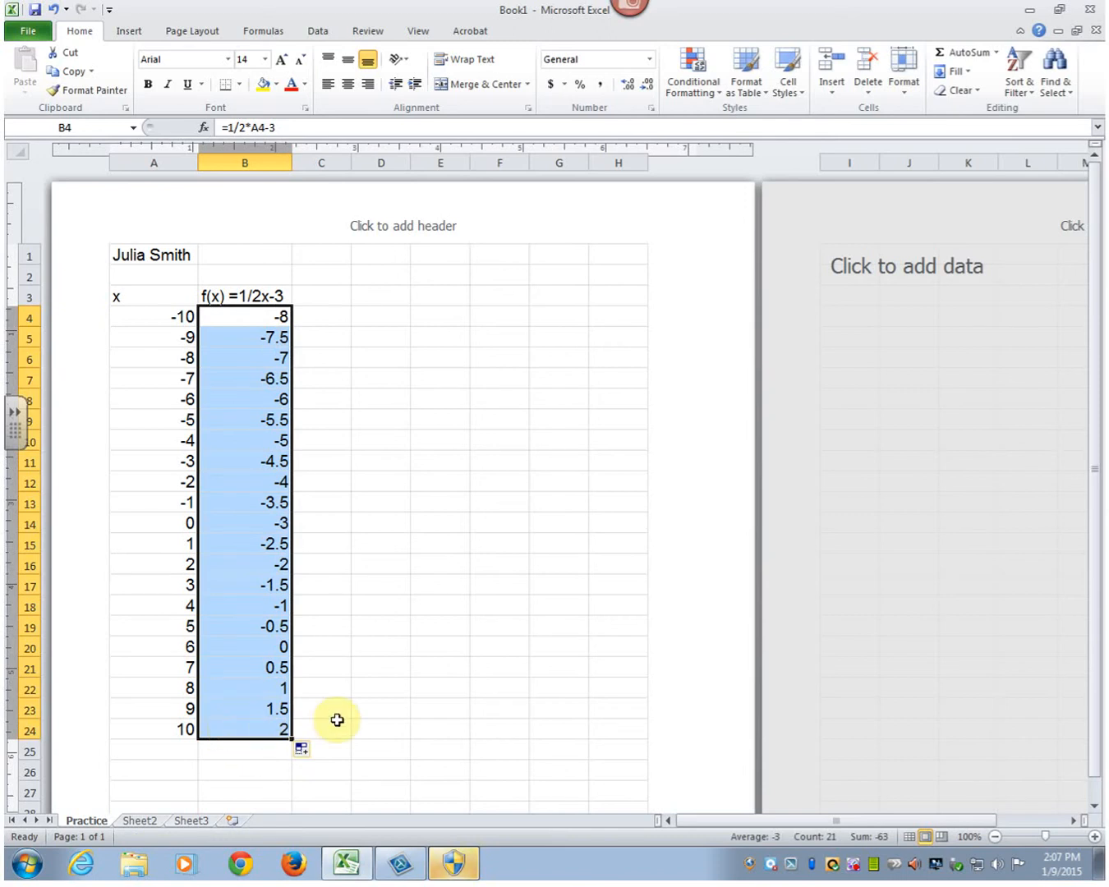
{"action": "left_click", "coordinate": [367, 394]}
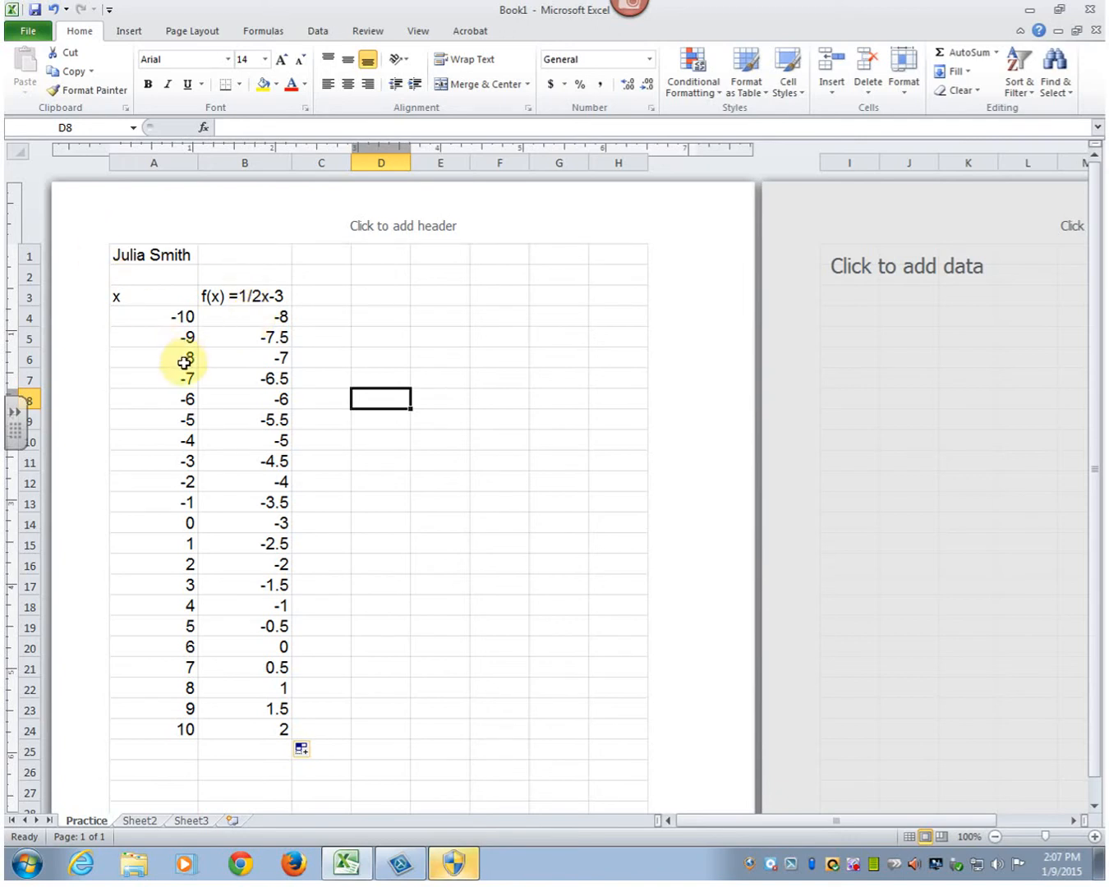
- Insert a Scatter with Smooth Lines chart of A4:B24 and move it beside the table, starting at column C near row 3
{"action": "left_click_drag", "start_coordinate": [163, 315], "coordinate": [272, 735]}
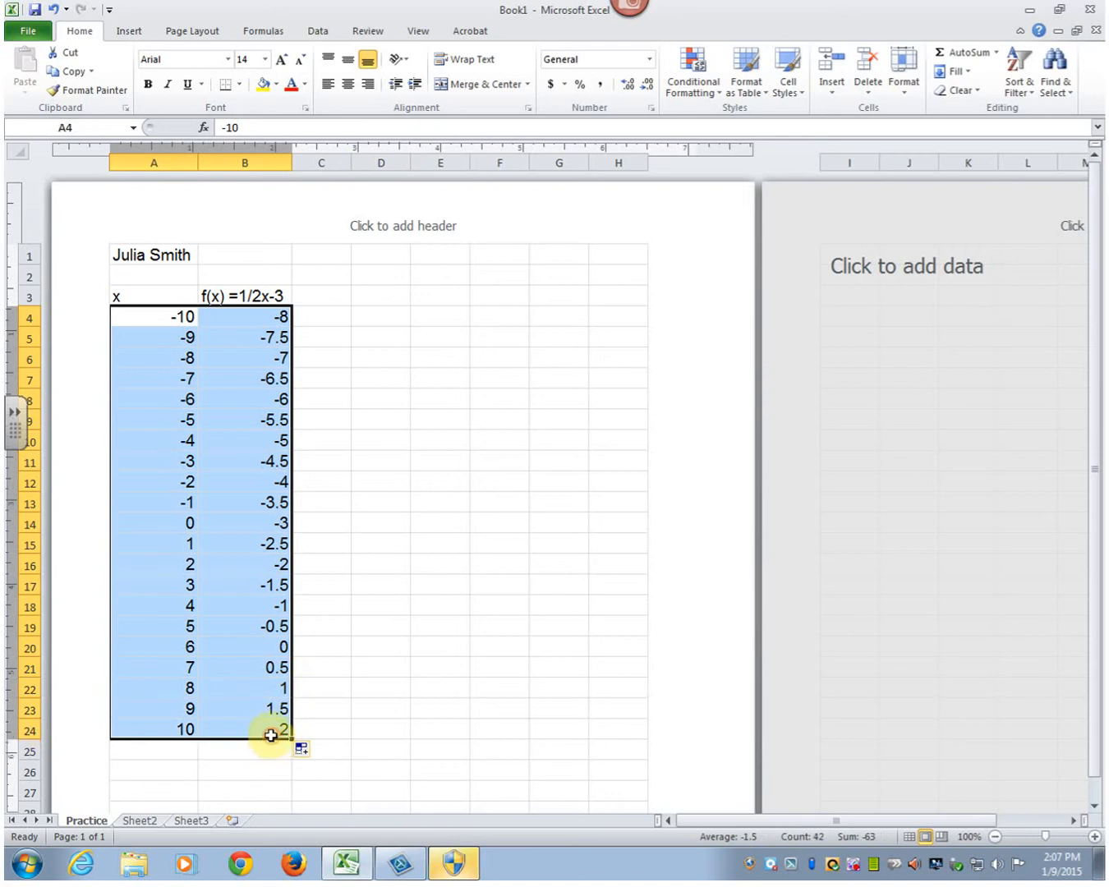
{"action": "left_click", "coordinate": [129, 32]}
{"action": "left_click", "coordinate": [513, 86]}
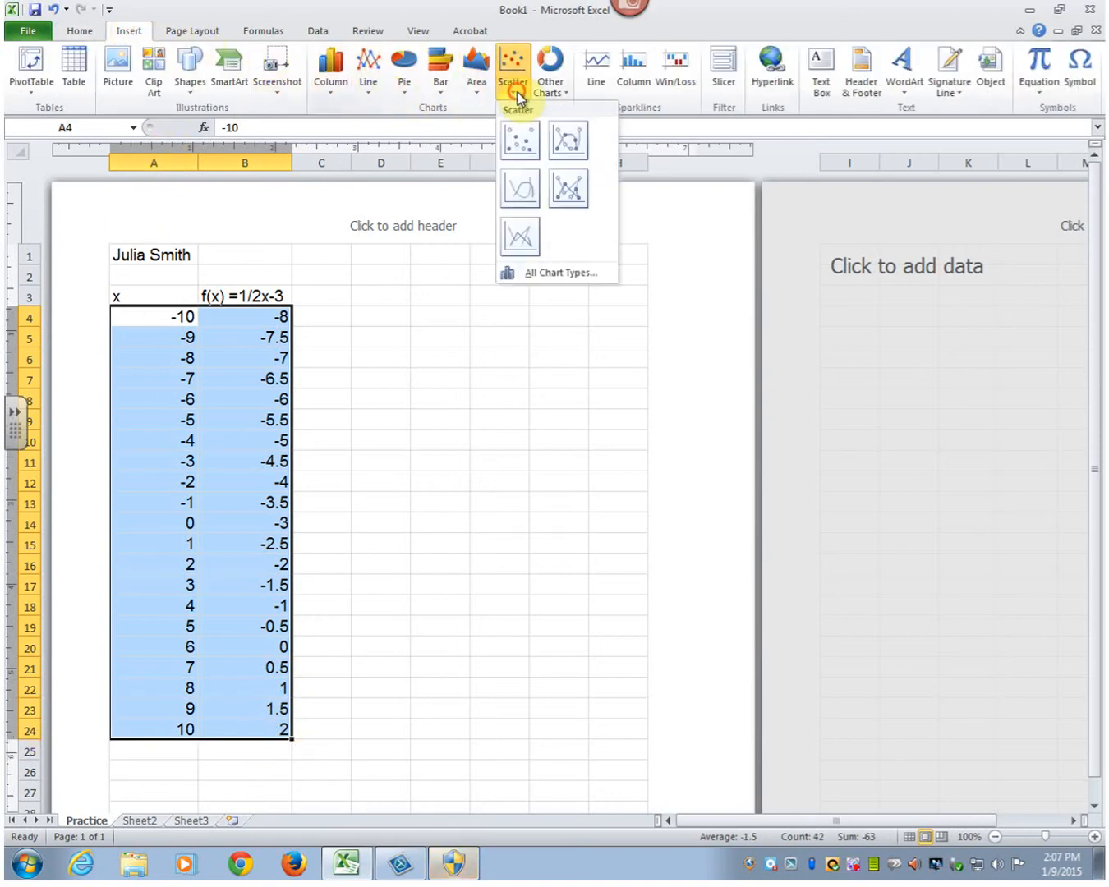
{"action": "left_click", "coordinate": [527, 202]}
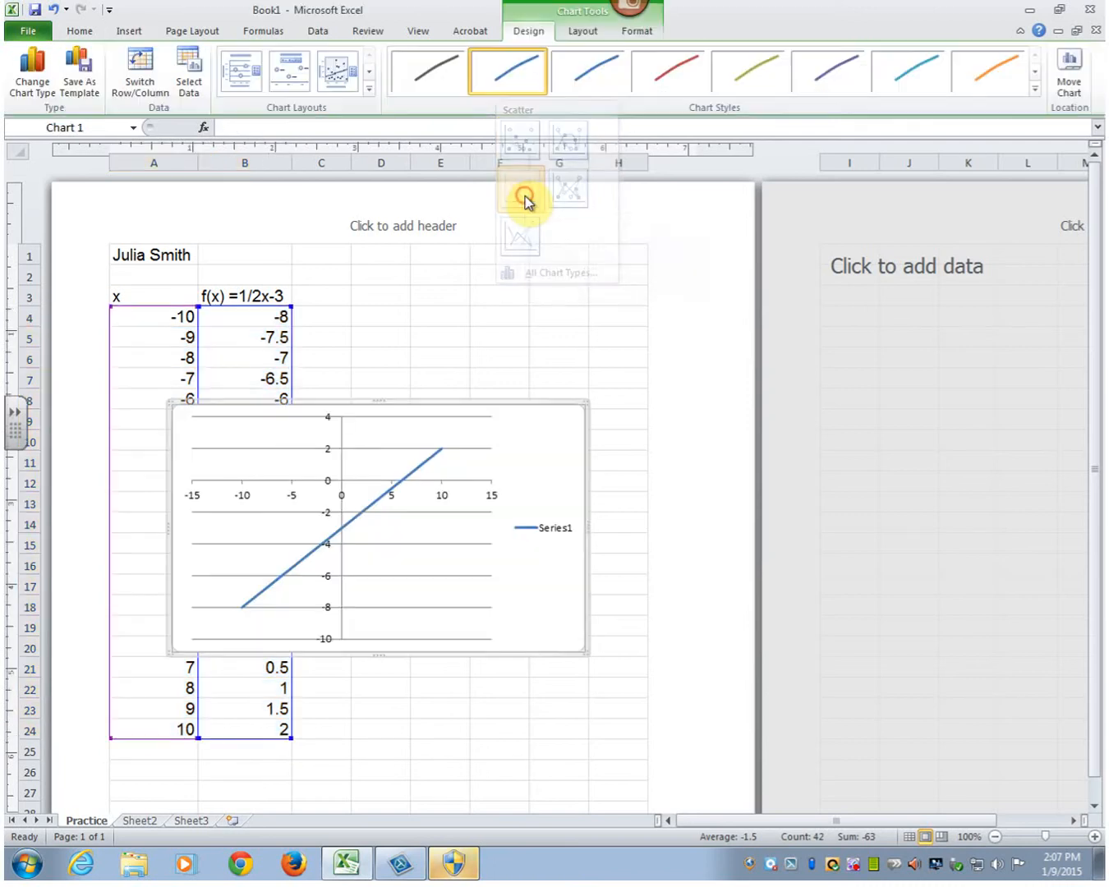
{"action": "left_click", "coordinate": [518, 427]}
{"action": "left_click_drag", "start_coordinate": [574, 366], "coordinate": [648, 325]}
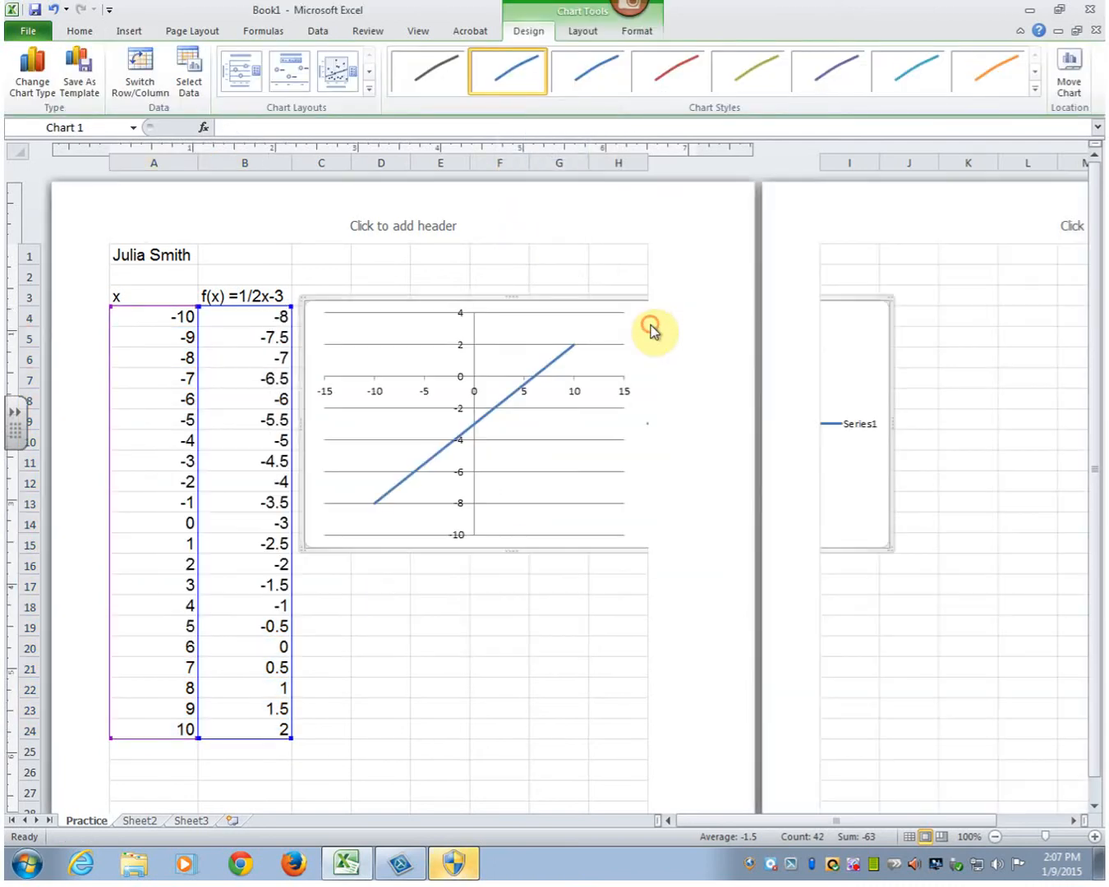
- Try to set the left and right page margins to 0.45 while the chart is selected
{"action": "left_click", "coordinate": [190, 32]}
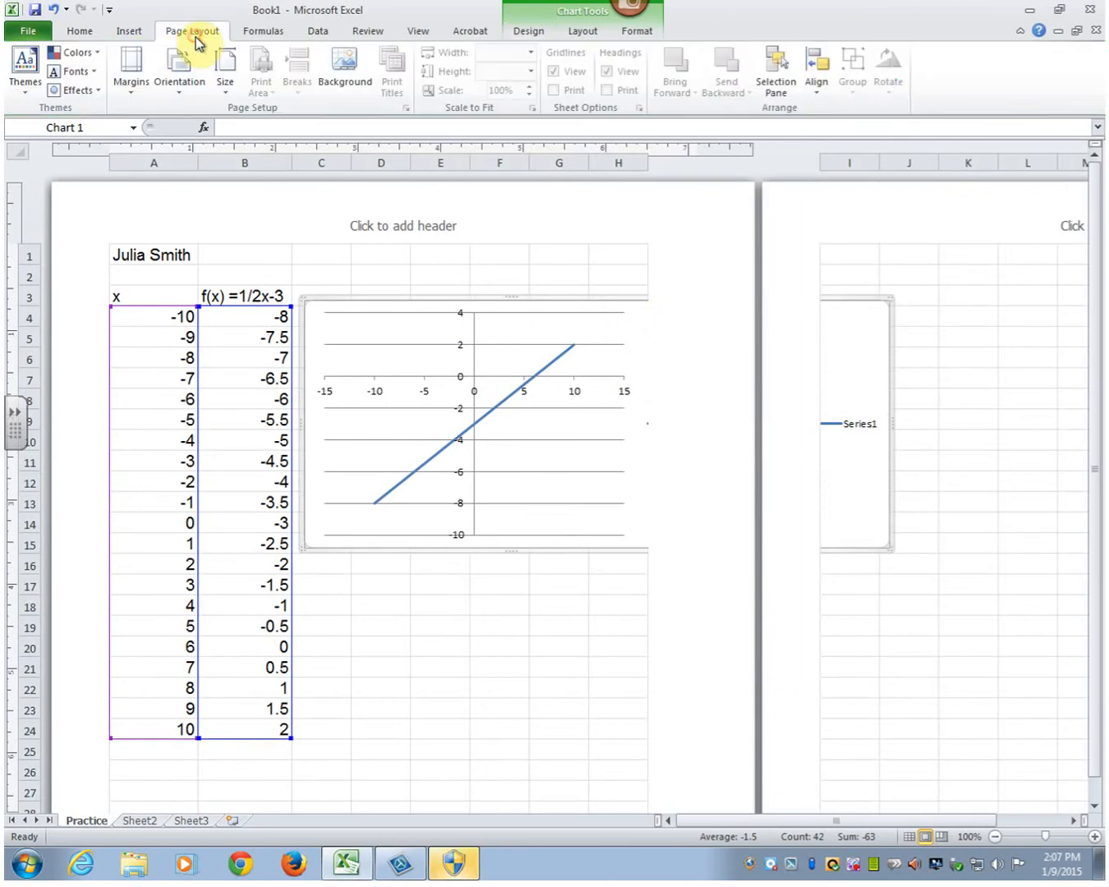
{"action": "left_click", "coordinate": [130, 88]}
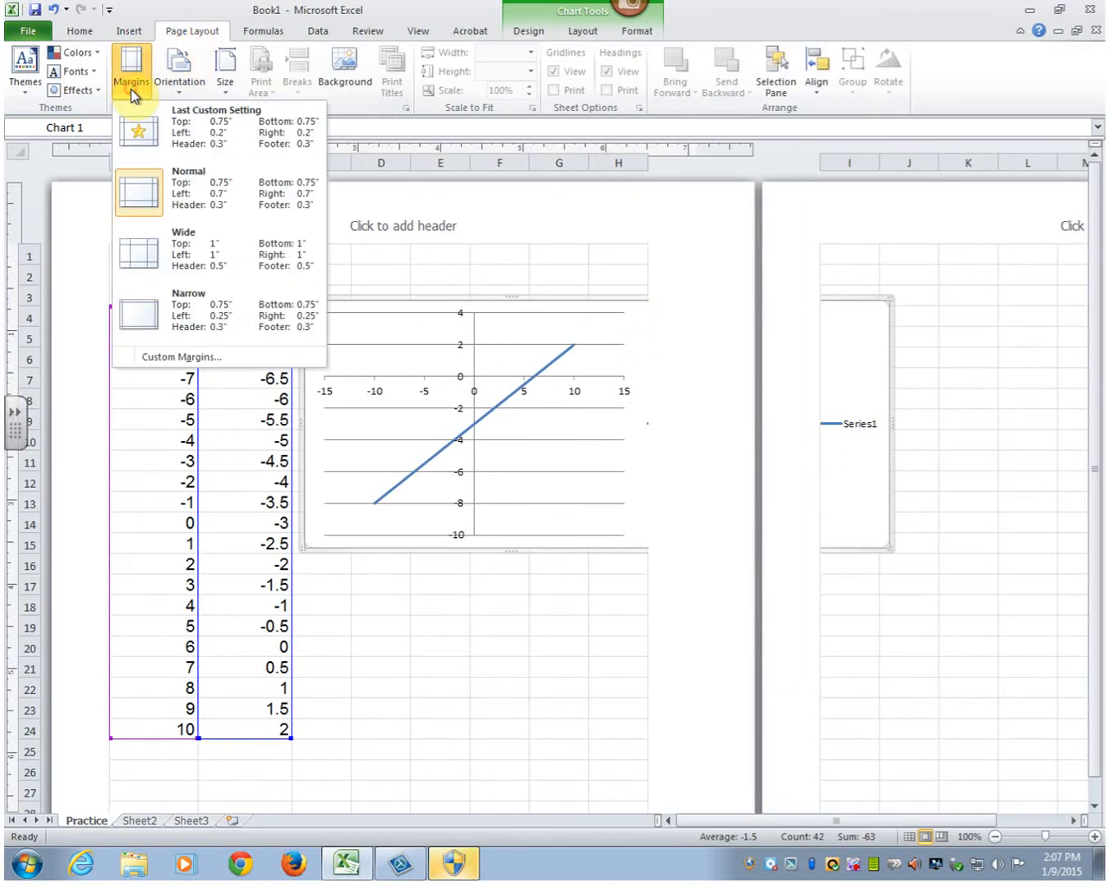
{"action": "left_click", "coordinate": [159, 357]}
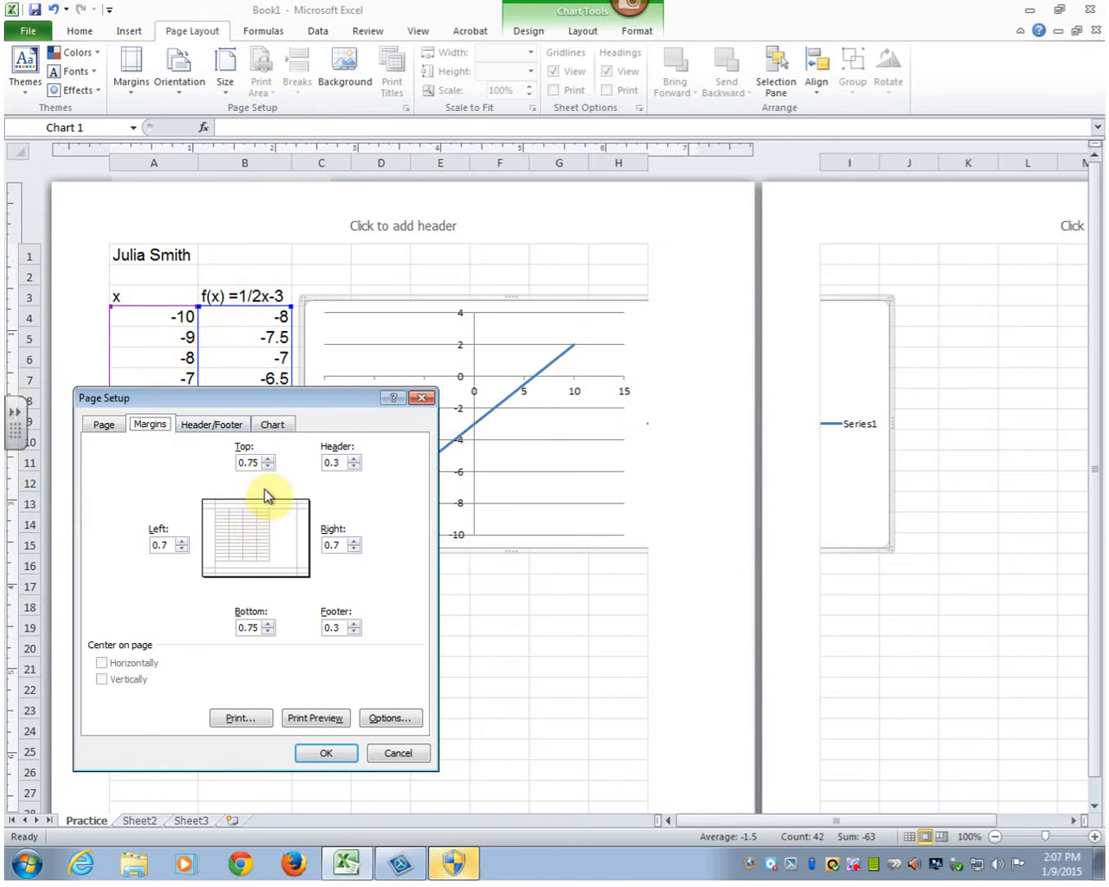
{"action": "left_click", "coordinate": [182, 548]}
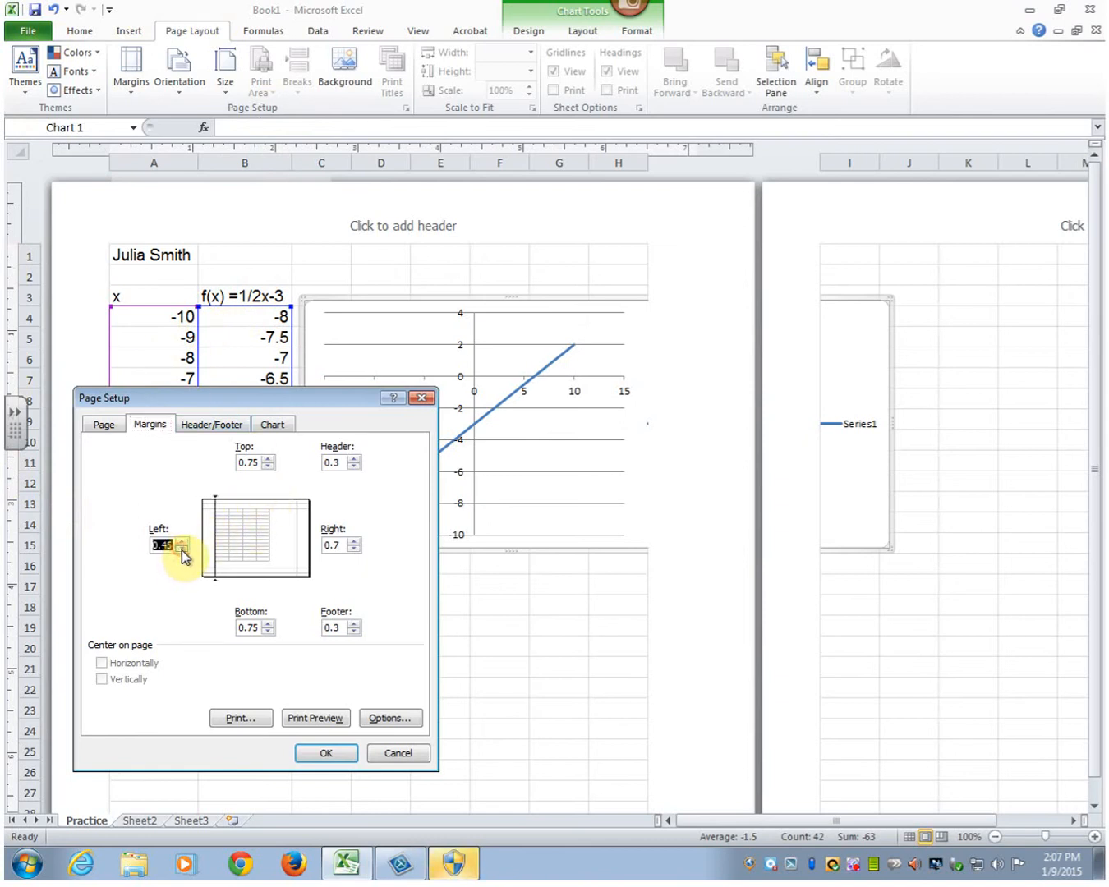
{"action": "left_click", "coordinate": [354, 548]}
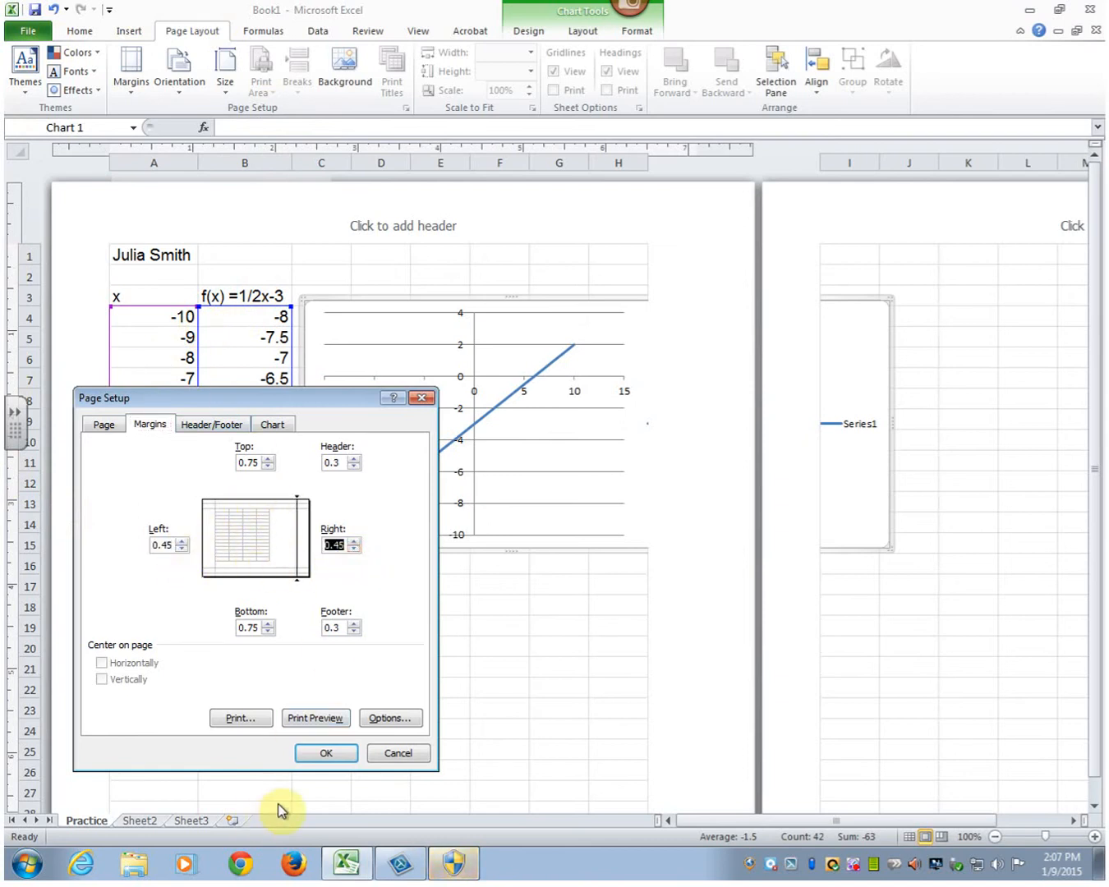
{"action": "left_click", "coordinate": [322, 752]}
- Deselect the chart and set the worksheet's left and right page margins to 0.45
{"action": "left_click", "coordinate": [436, 684]}
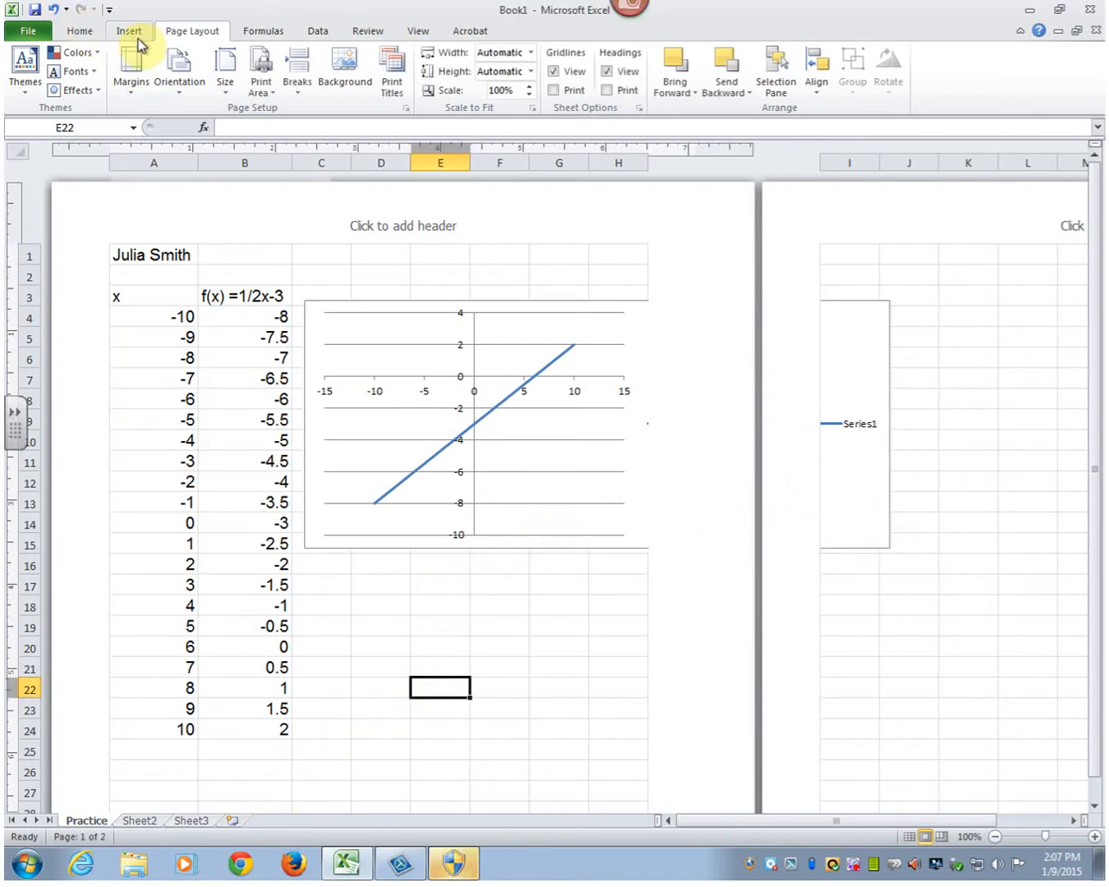
{"action": "left_click", "coordinate": [131, 69]}
{"action": "left_click", "coordinate": [163, 355]}
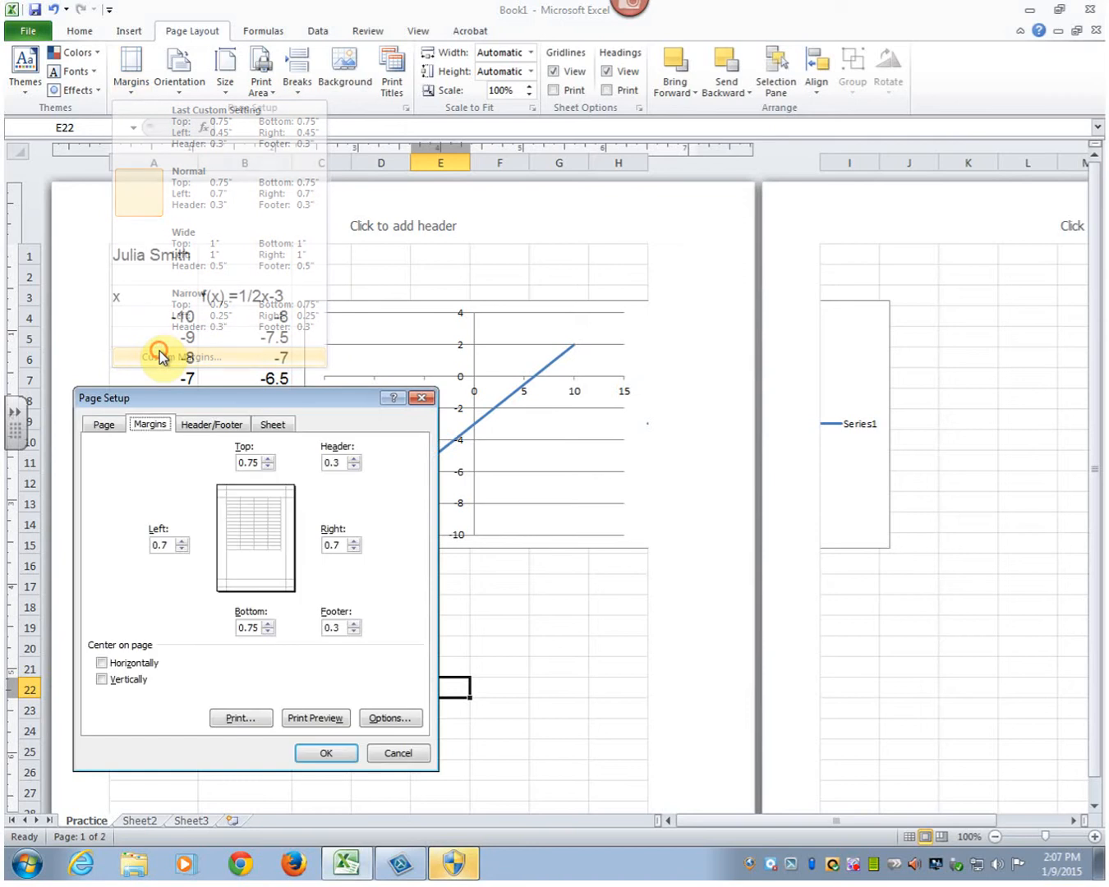
{"action": "left_click", "coordinate": [183, 548]}
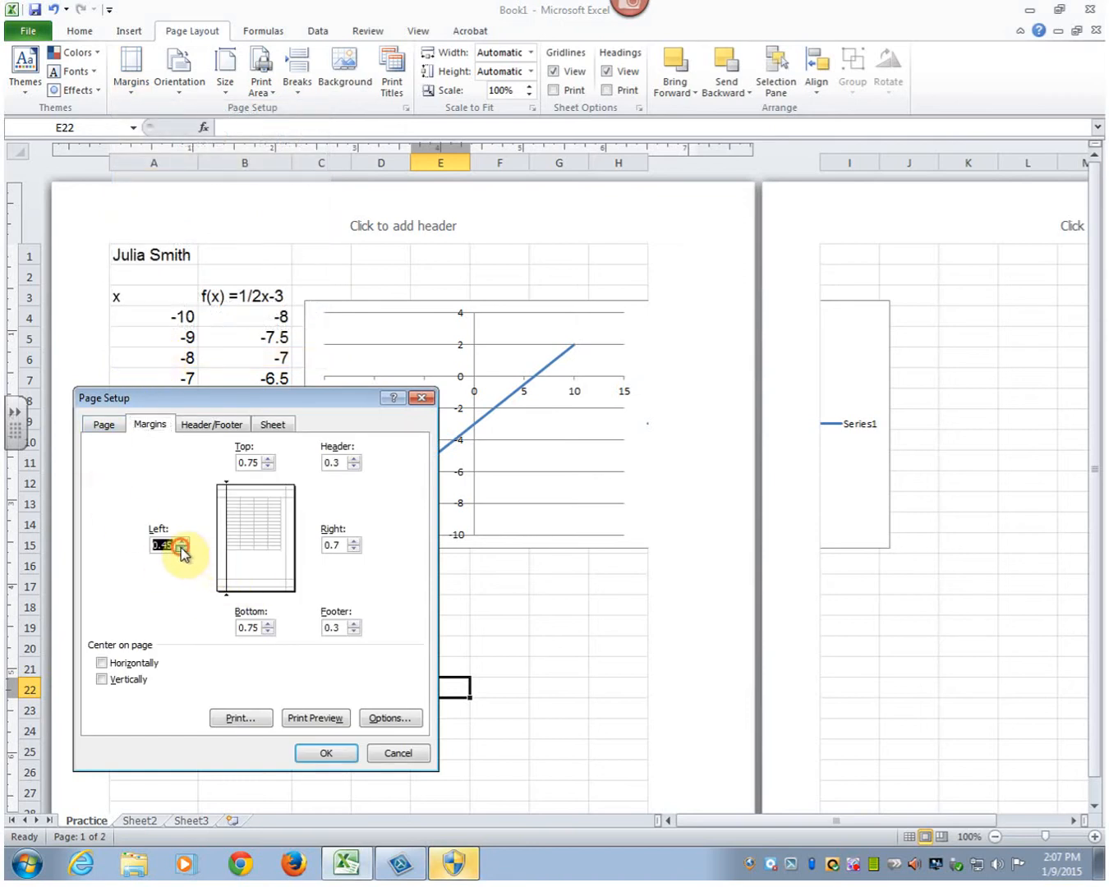
{"action": "left_click", "coordinate": [353, 548]}
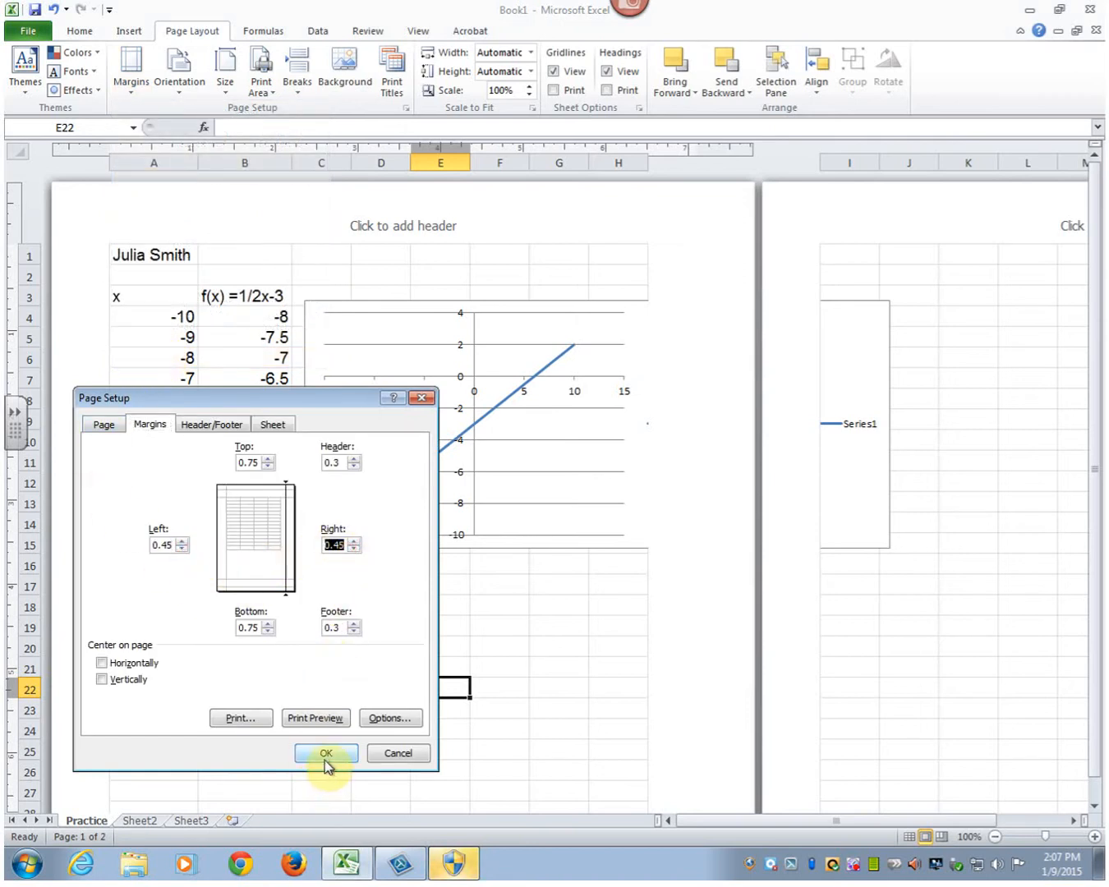
{"action": "left_click", "coordinate": [326, 753]}
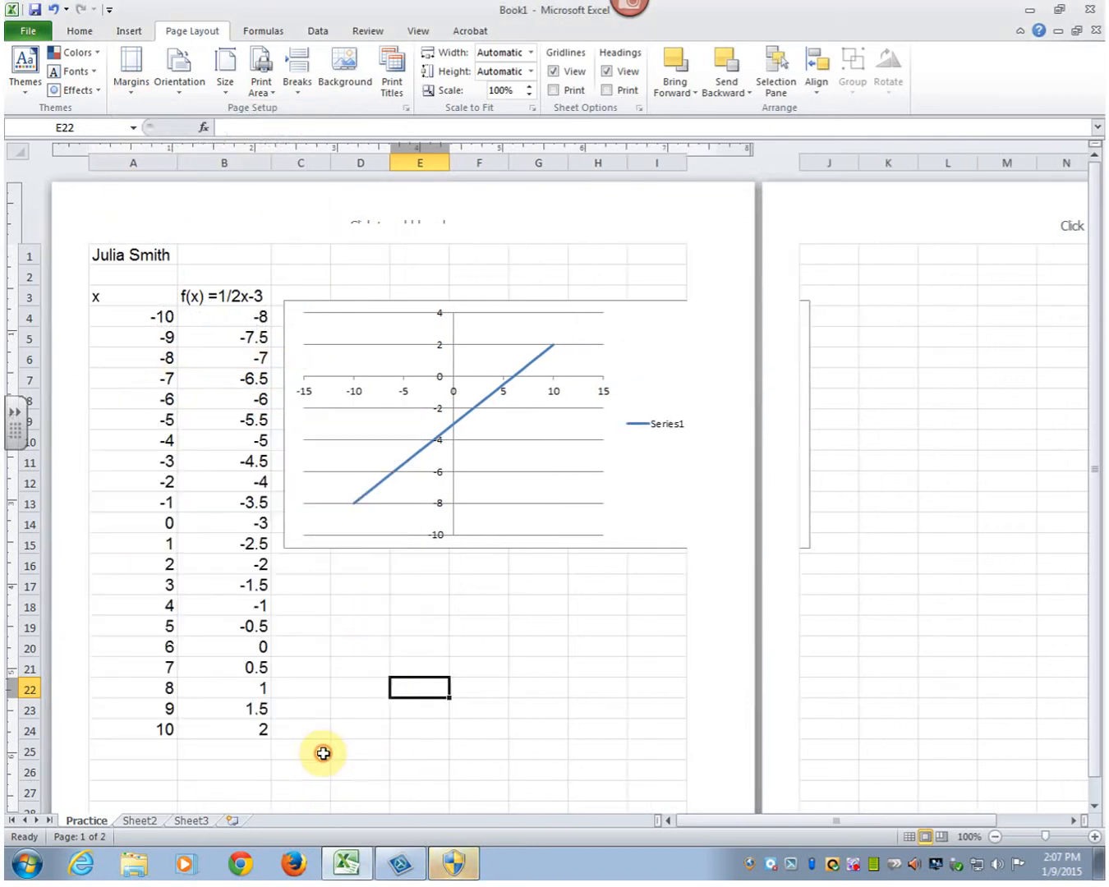
- Reposition and shrink the chart so it fits on the first page beside the table, from column C to column I
{"action": "left_click", "coordinate": [626, 504]}
{"action": "left_click_drag", "start_coordinate": [809, 542], "coordinate": [798, 539]}
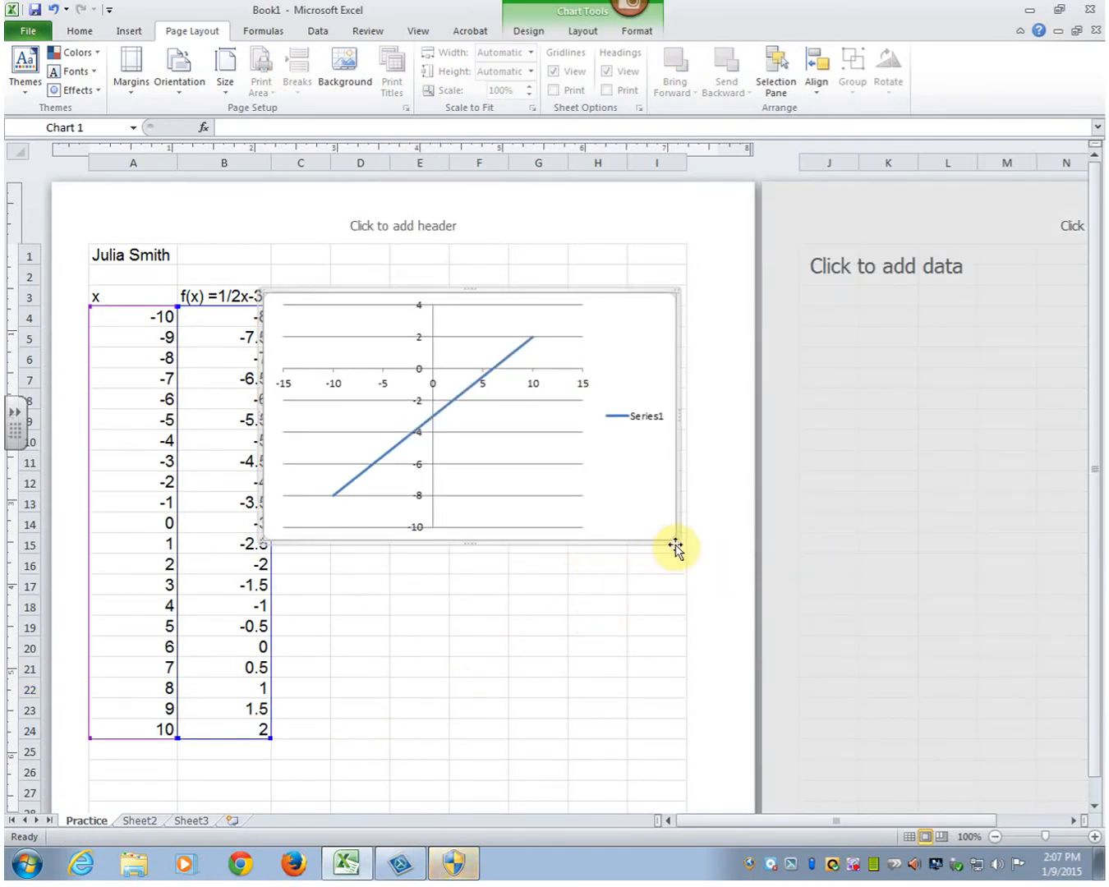
{"action": "left_click_drag", "start_coordinate": [674, 540], "coordinate": [669, 504]}
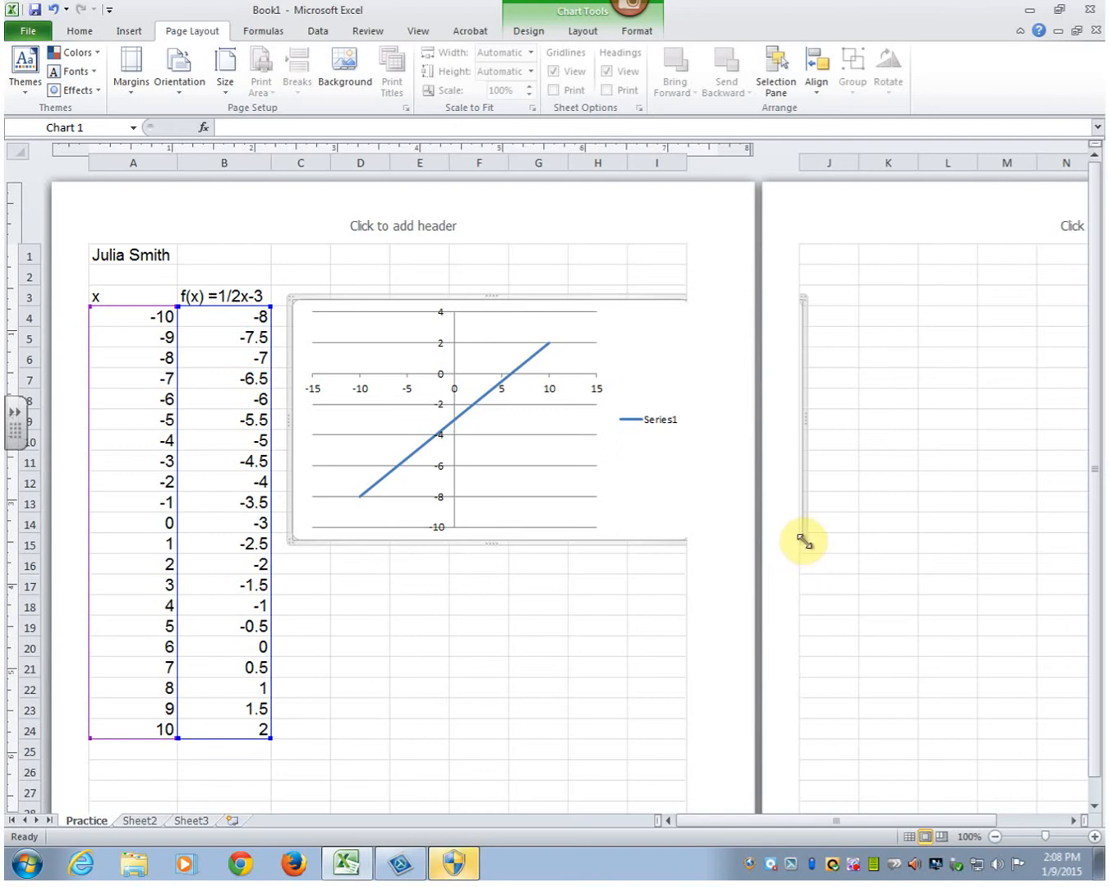
{"action": "left_click_drag", "start_coordinate": [800, 540], "coordinate": [787, 540]}
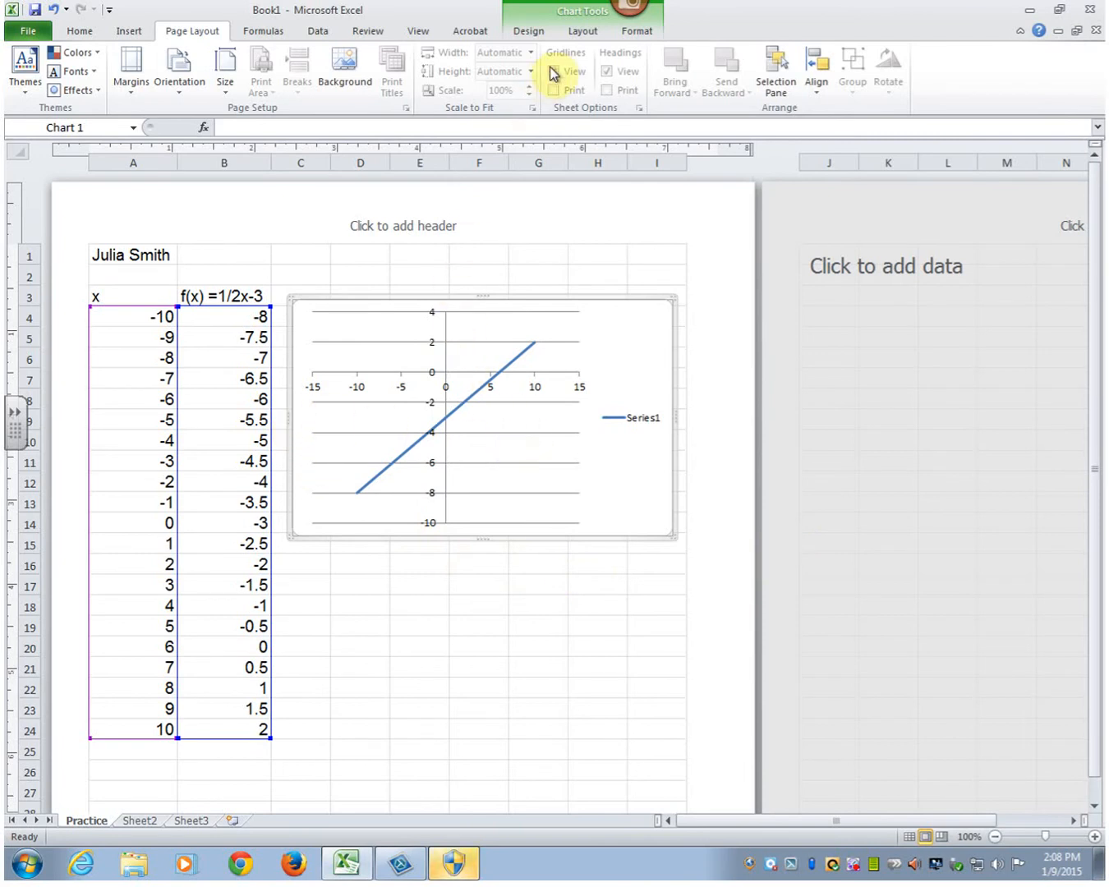
- Apply the chart layout with a chart title, both axis titles and a legend, and title the chart f(x)=1/2x-3
{"action": "left_click", "coordinate": [584, 32]}
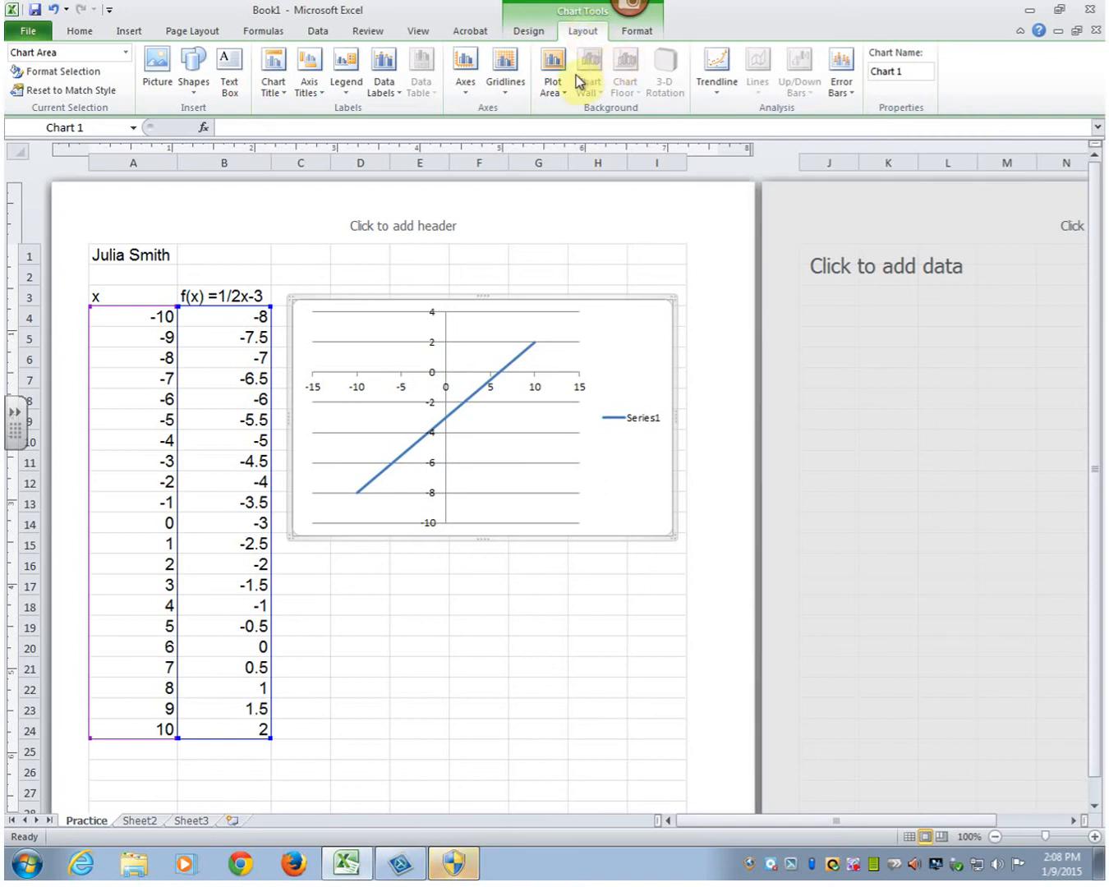
{"action": "left_click", "coordinate": [513, 38]}
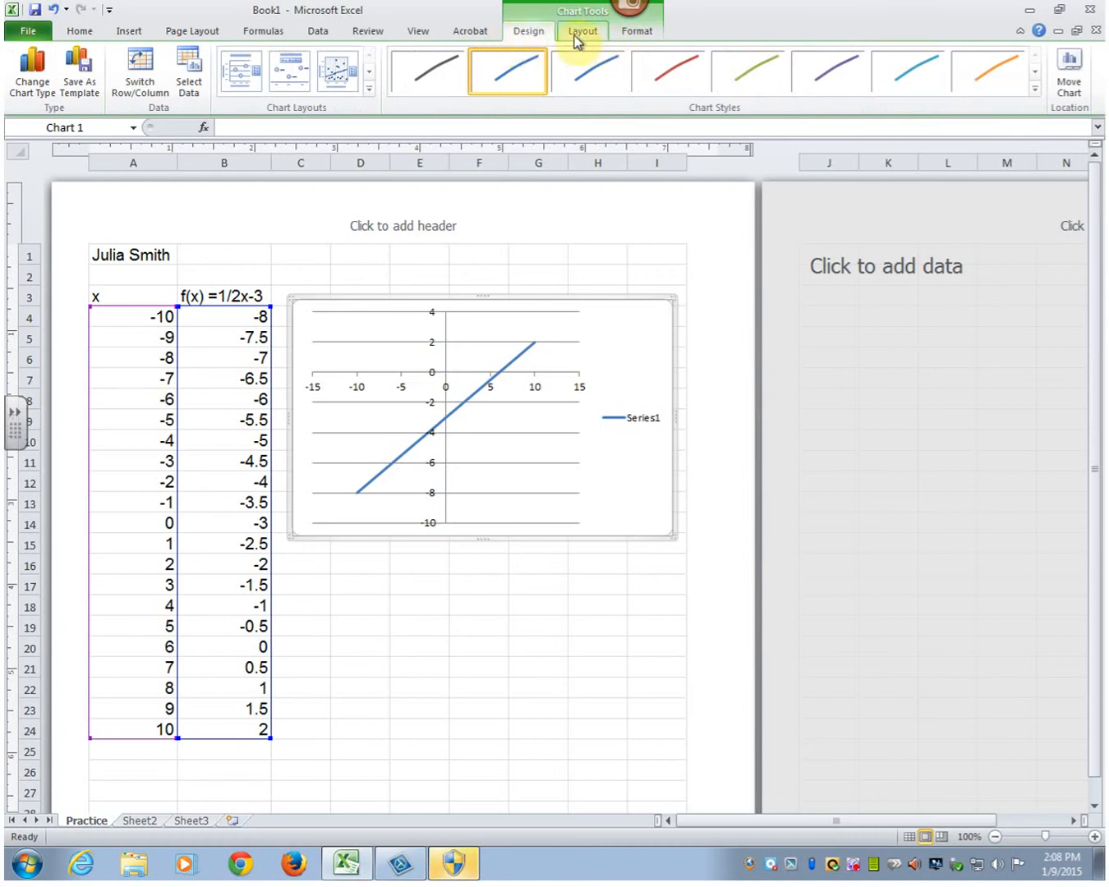
{"action": "left_click", "coordinate": [240, 70]}
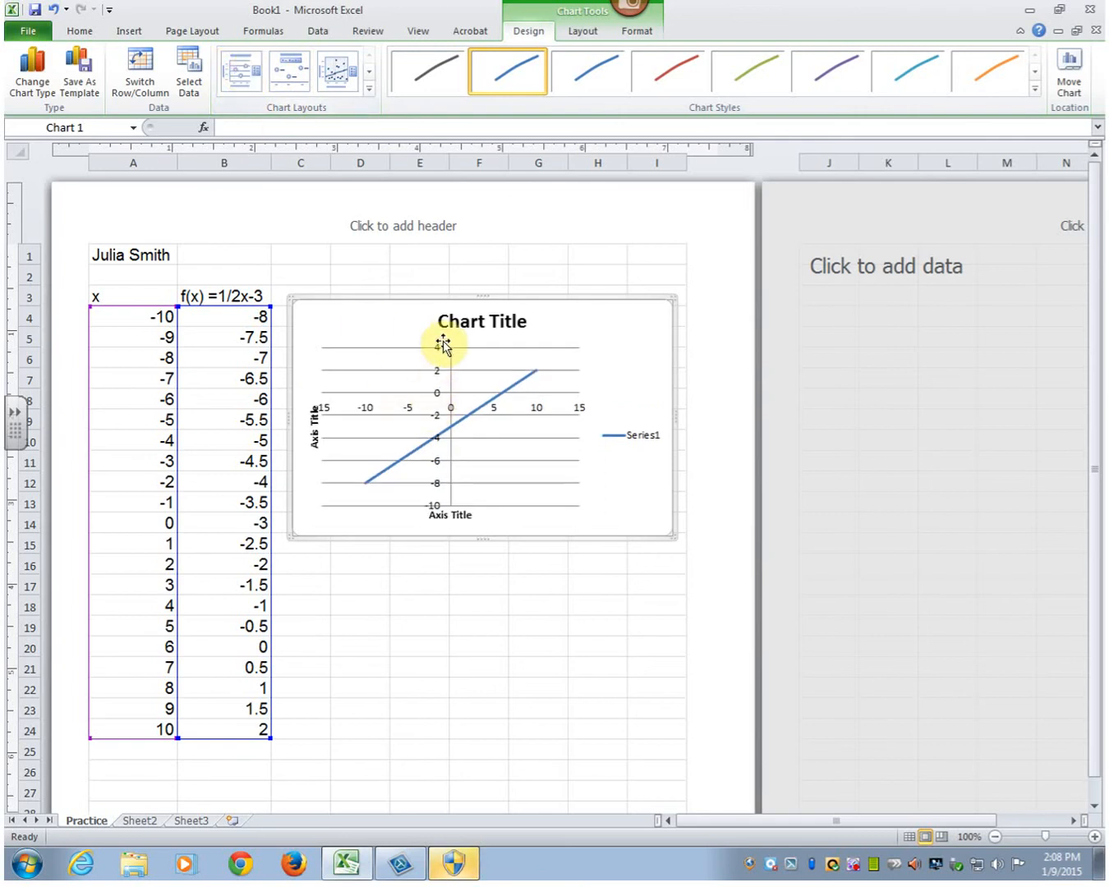
{"action": "left_click", "coordinate": [462, 320]}
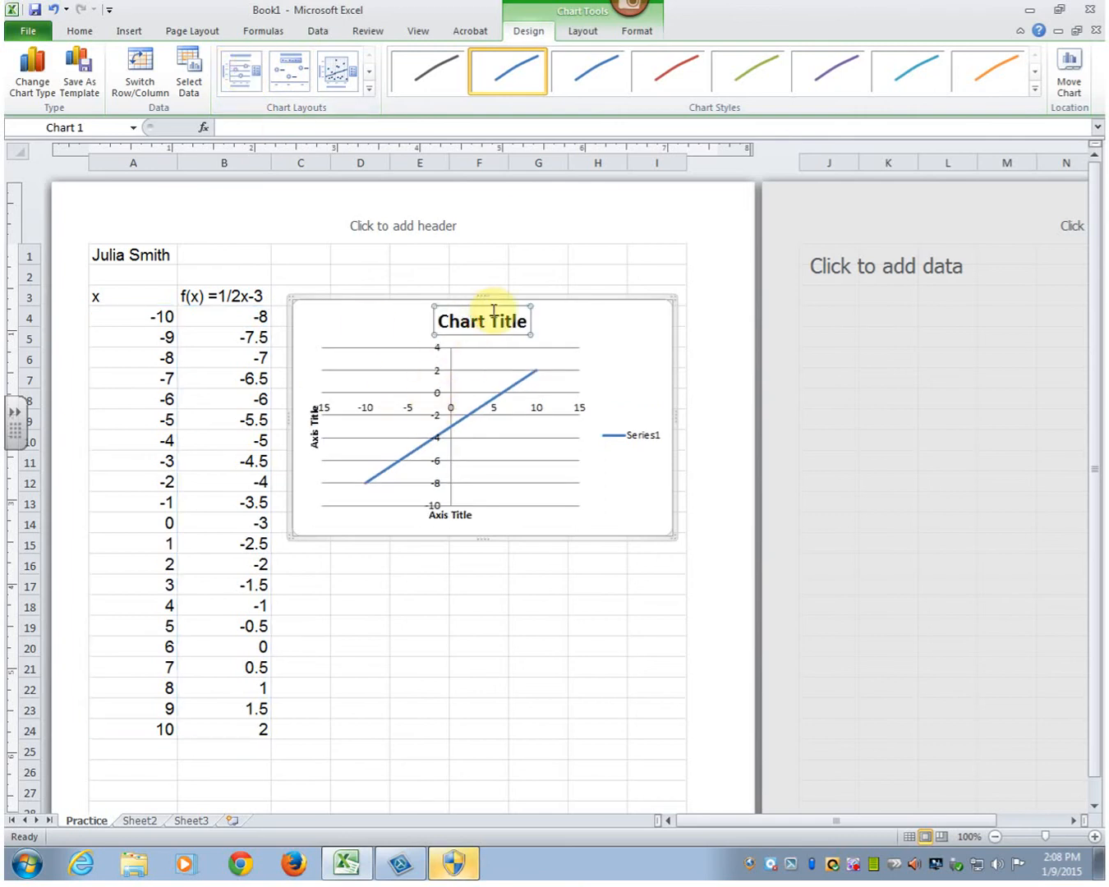
{"action": "type", "text": "f(x"}
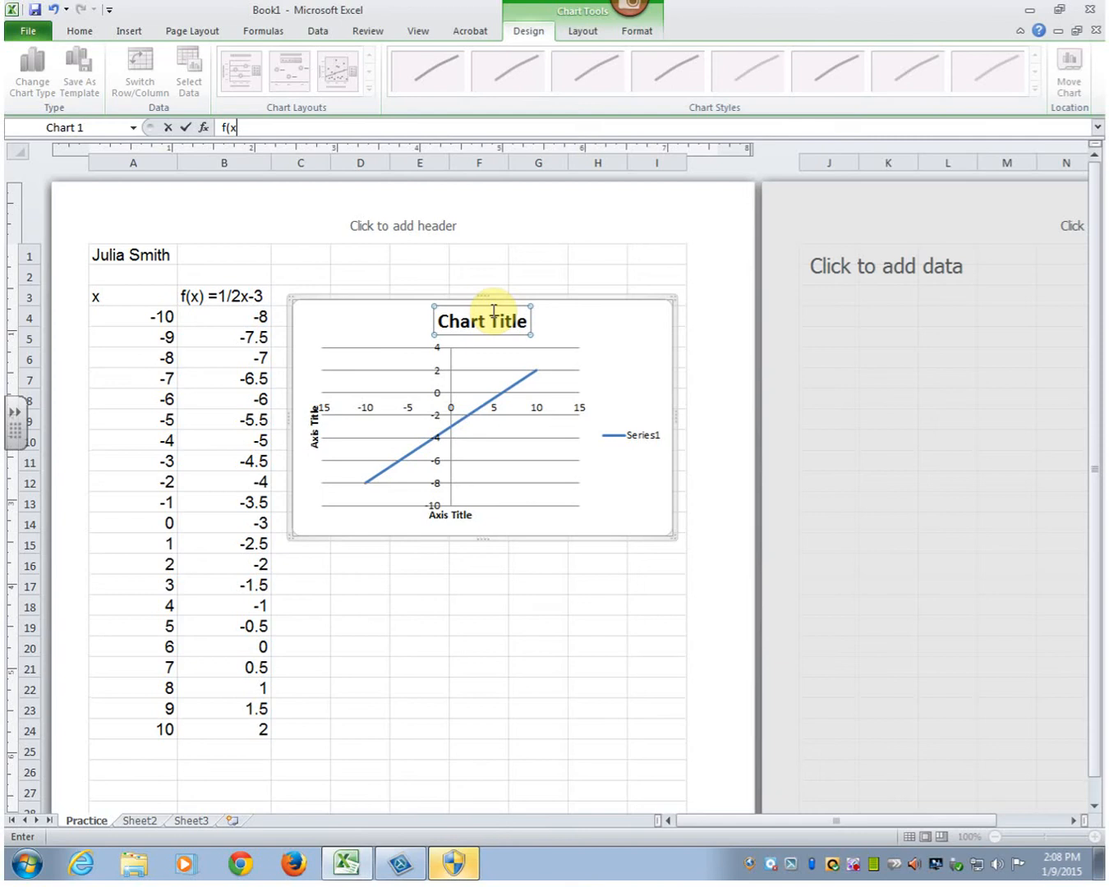
{"action": "type", "text": ")=1/2x-3"}
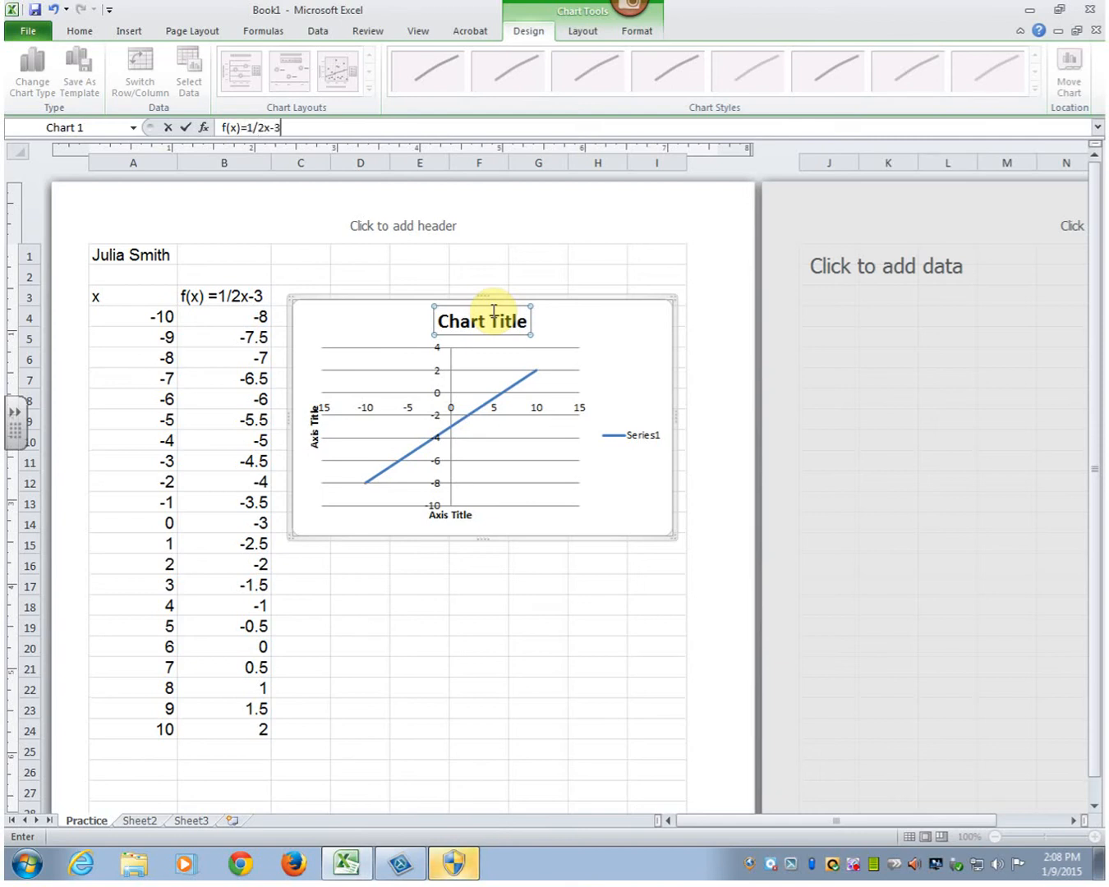
{"action": "key", "text": "Return"}
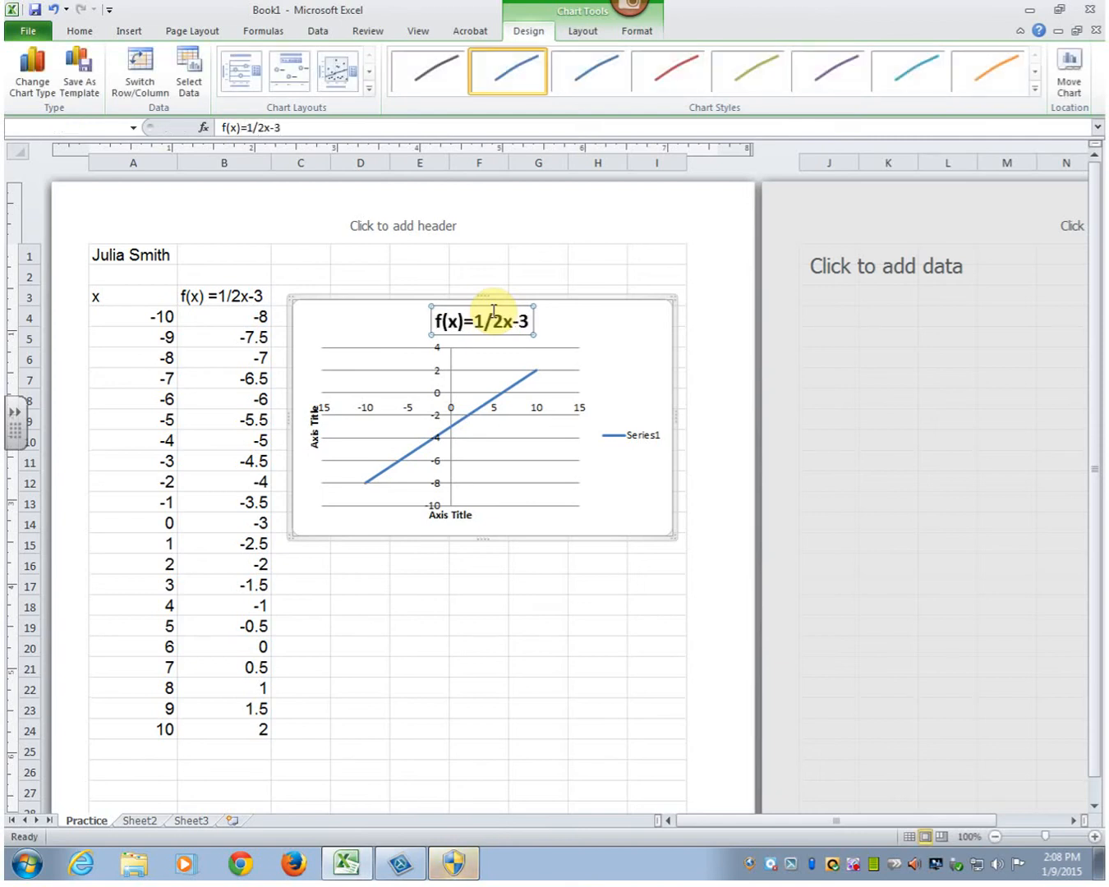
- Title the chart's horizontal axis "x values" and its vertical axis "f(x) values"
{"action": "left_click", "coordinate": [451, 516]}
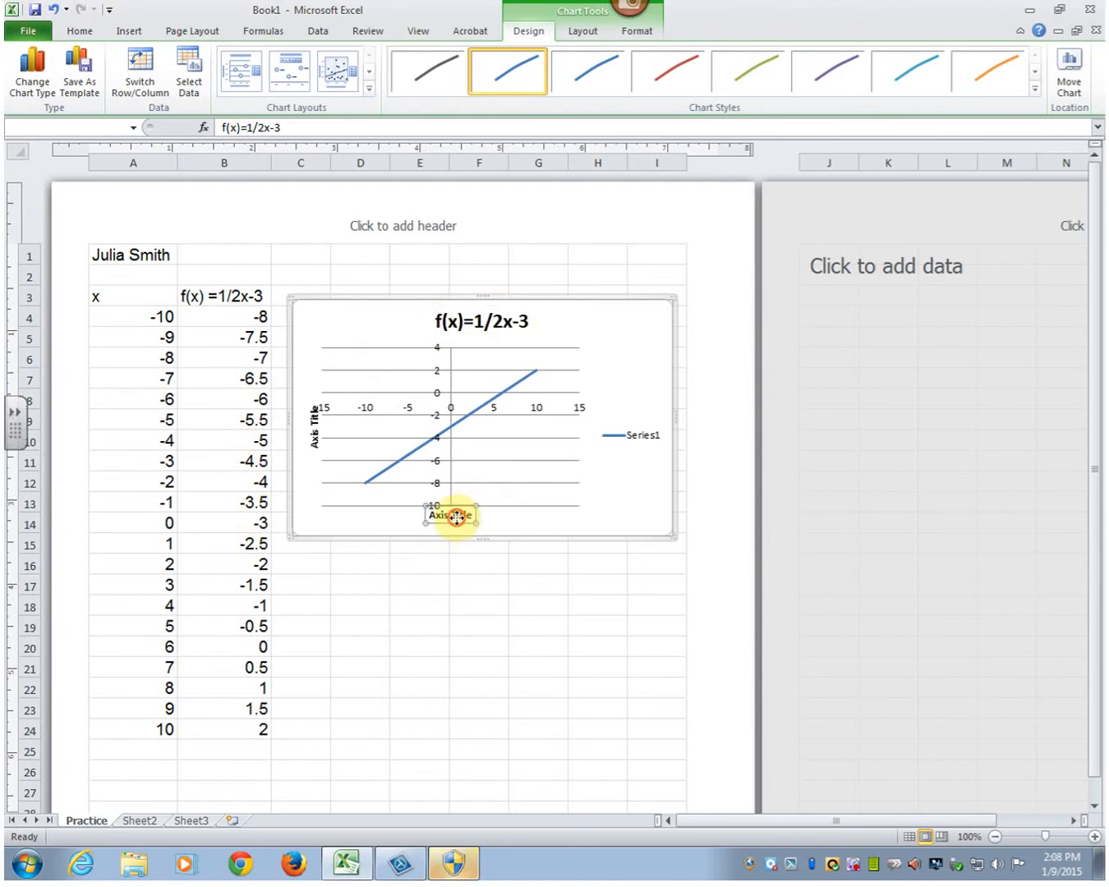
{"action": "type", "text": "x values"}
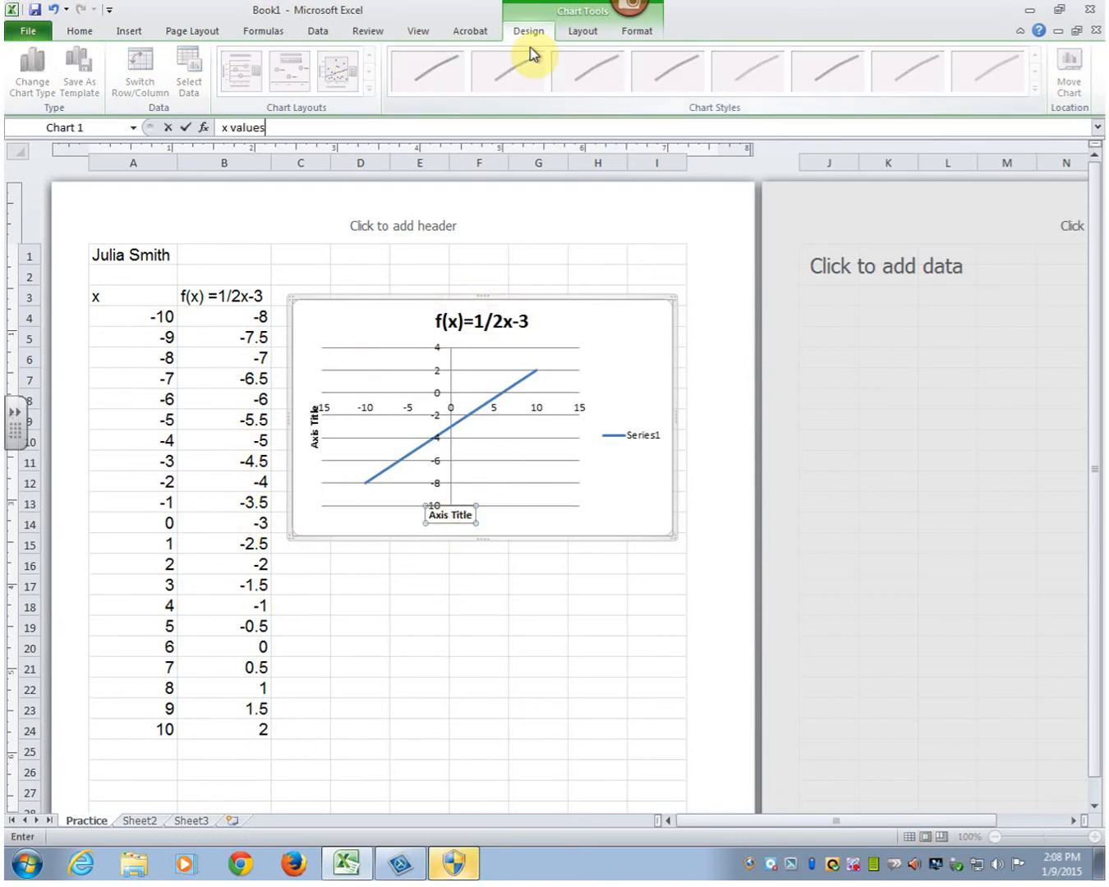
{"action": "key", "text": "Return"}
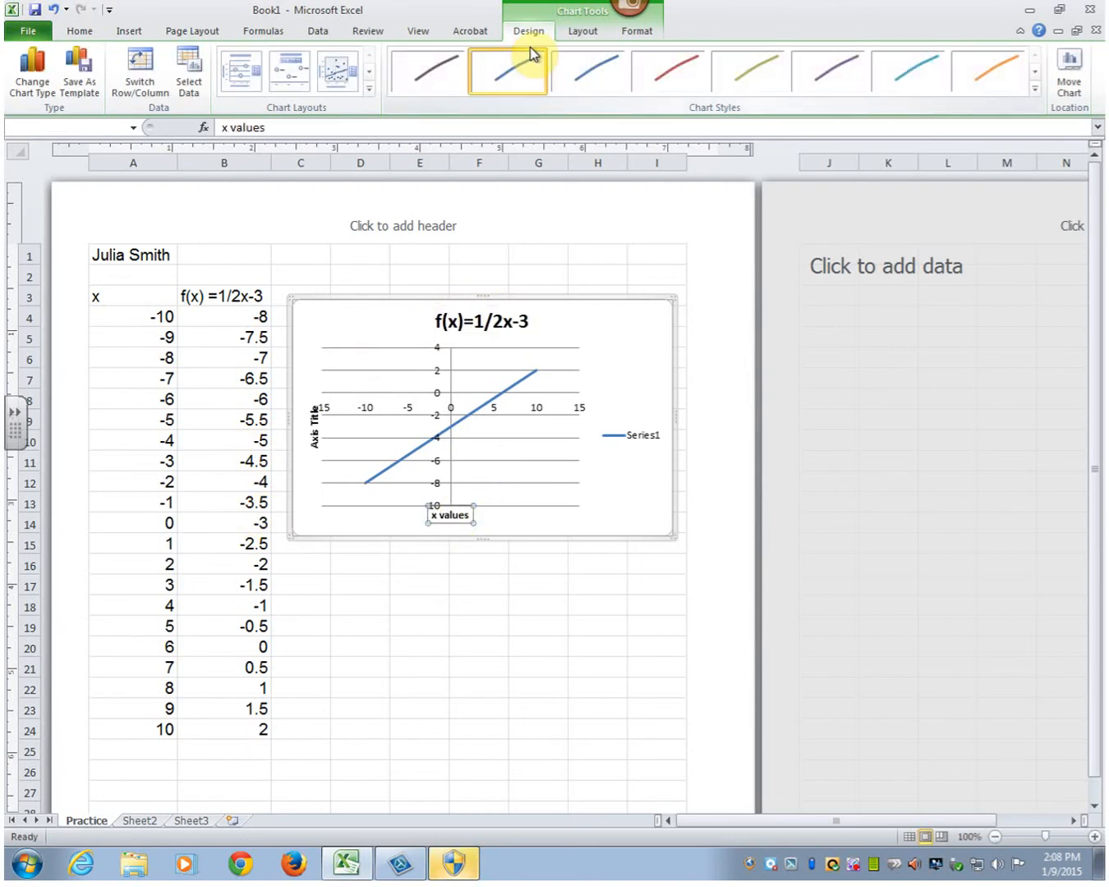
{"action": "left_click", "coordinate": [314, 420]}
{"action": "type", "text": "y values"}
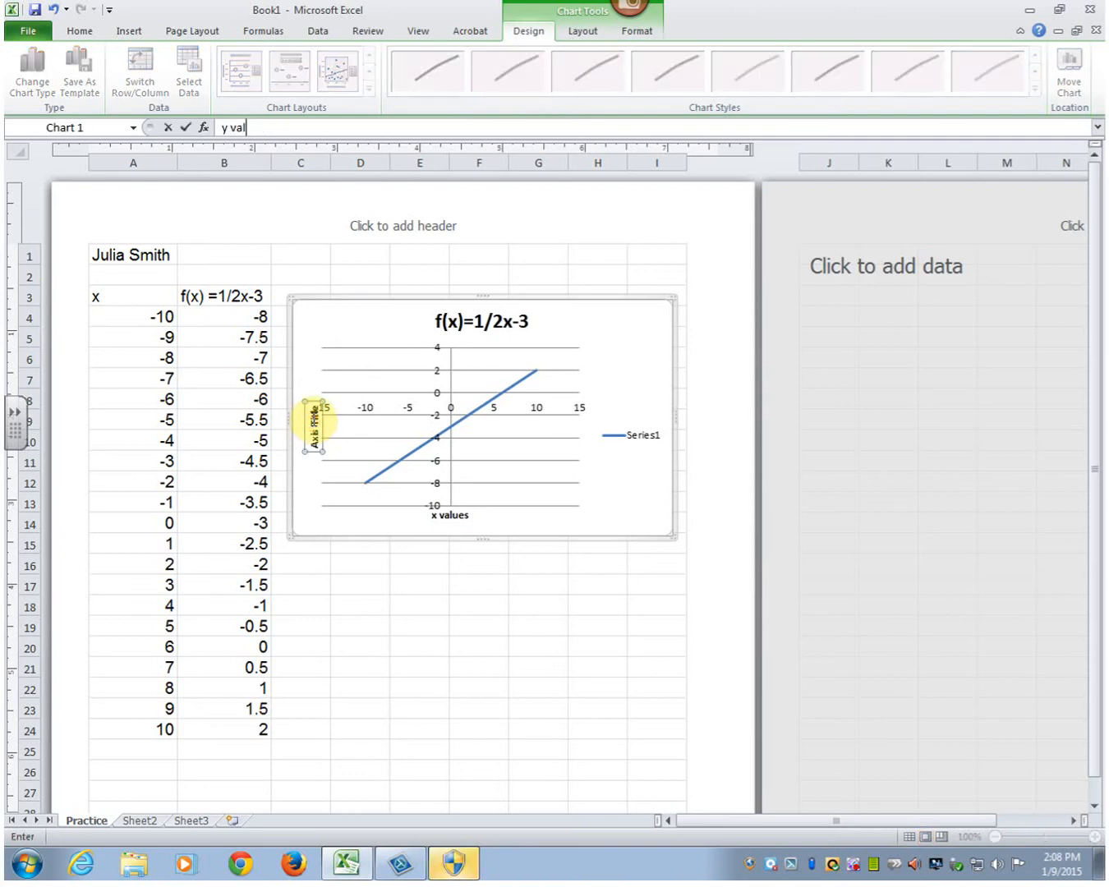
{"action": "key", "text": "BackSpace"}
{"action": "key", "text": "BackSpace"}
{"action": "key", "text": "BackSpace"}
{"action": "type", "text": "f(x) values"}
{"action": "key", "text": "Return"}
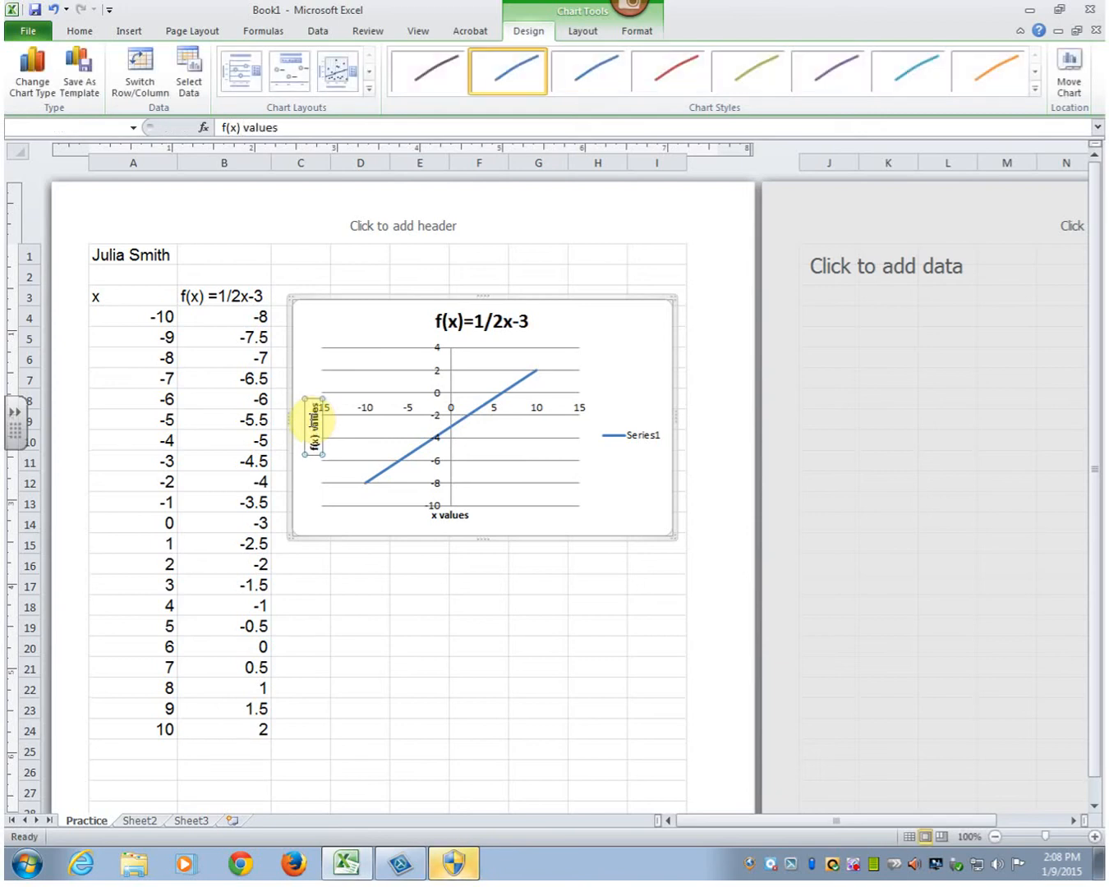
{"action": "left_click", "coordinate": [371, 630]}
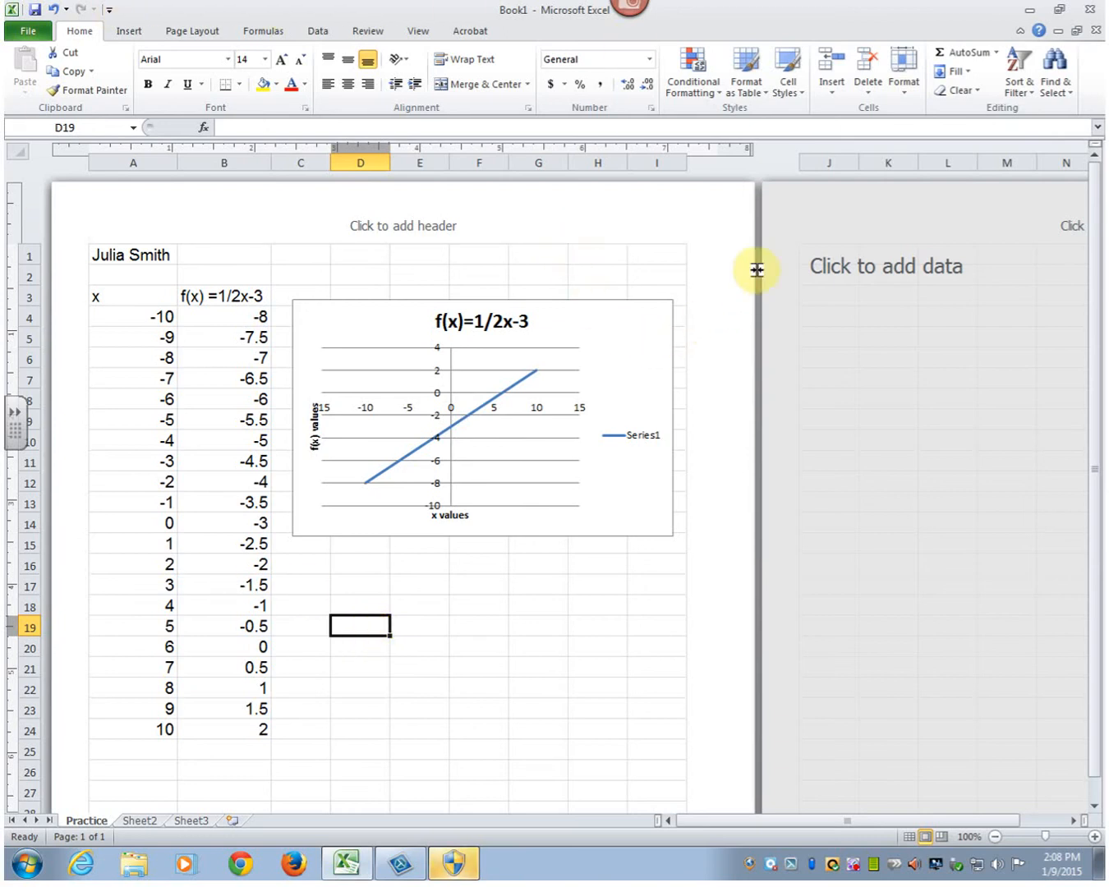
- Enter the headings x in J3 and g(x)=(x+5)/(x-4) in K3 on the second page, widening column K to fit
{"action": "left_click", "coordinate": [825, 276]}
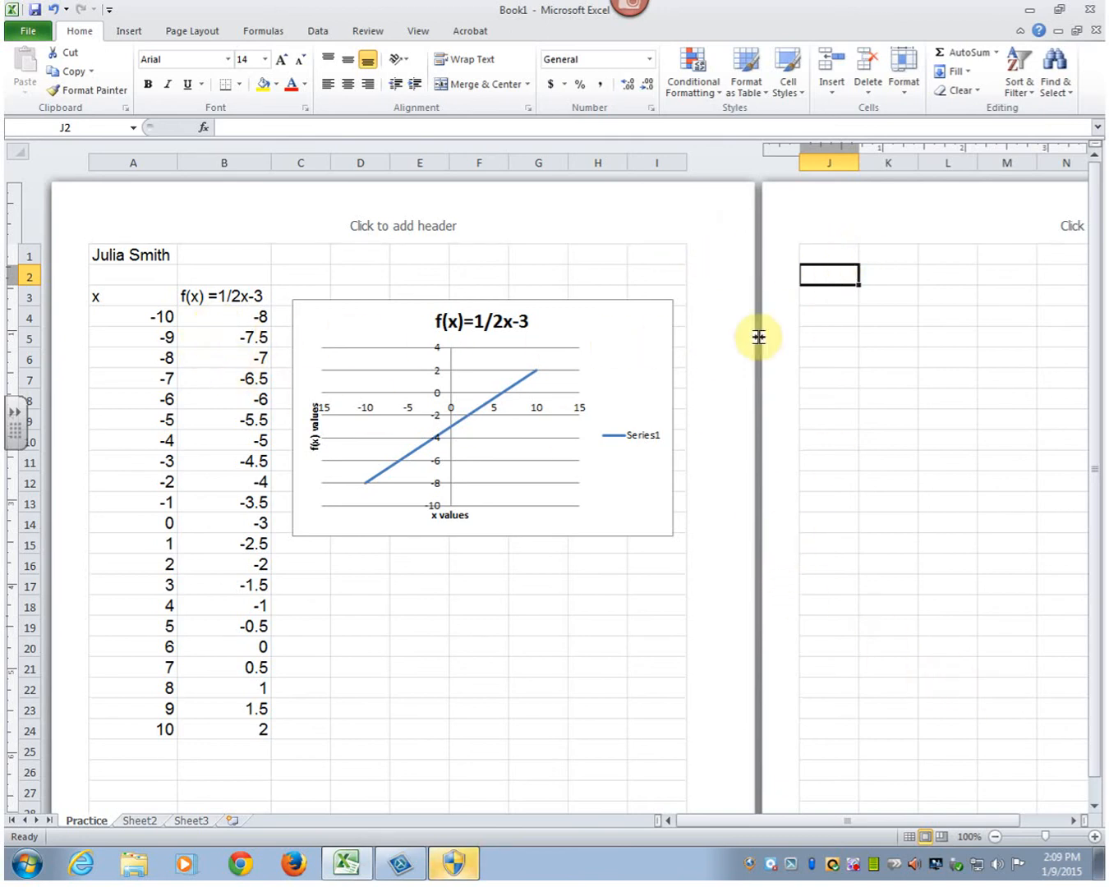
{"action": "left_click", "coordinate": [835, 297]}
{"action": "type", "text": "x"}
{"action": "key", "text": "Tab"}
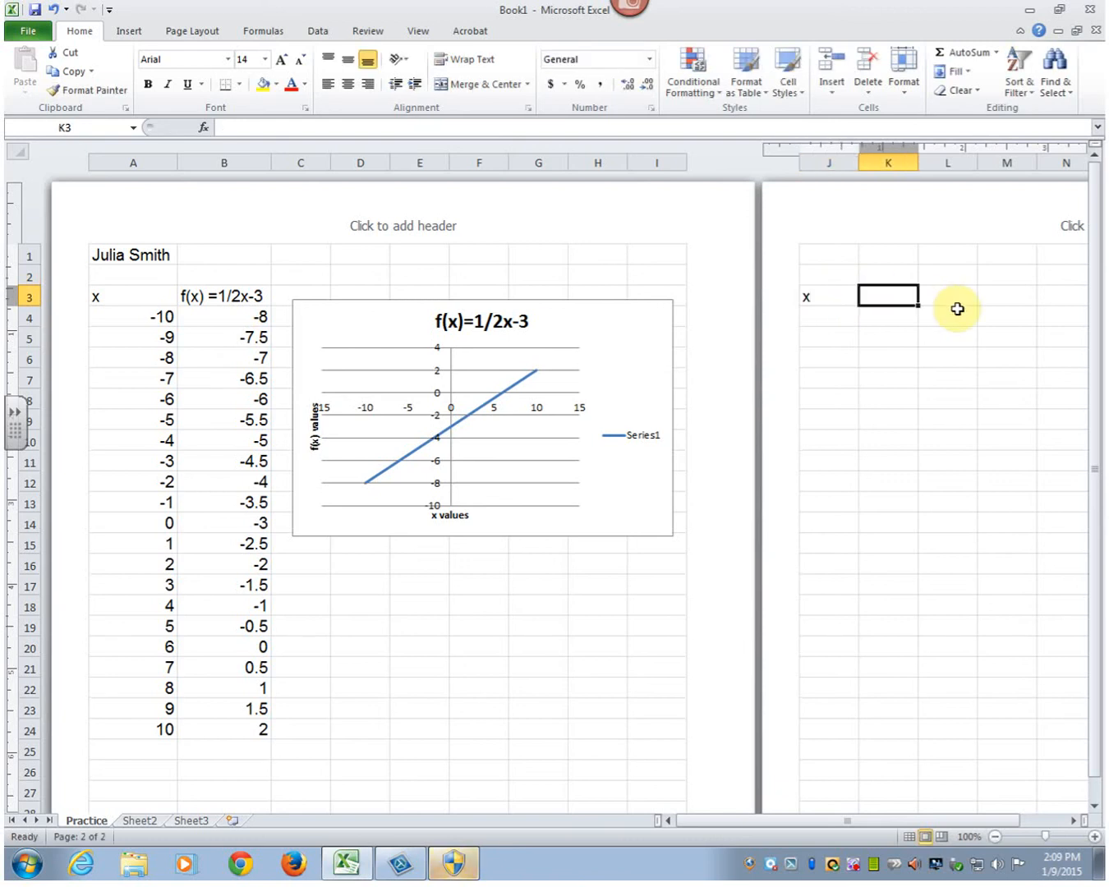
{"action": "type", "text": "g(x)"}
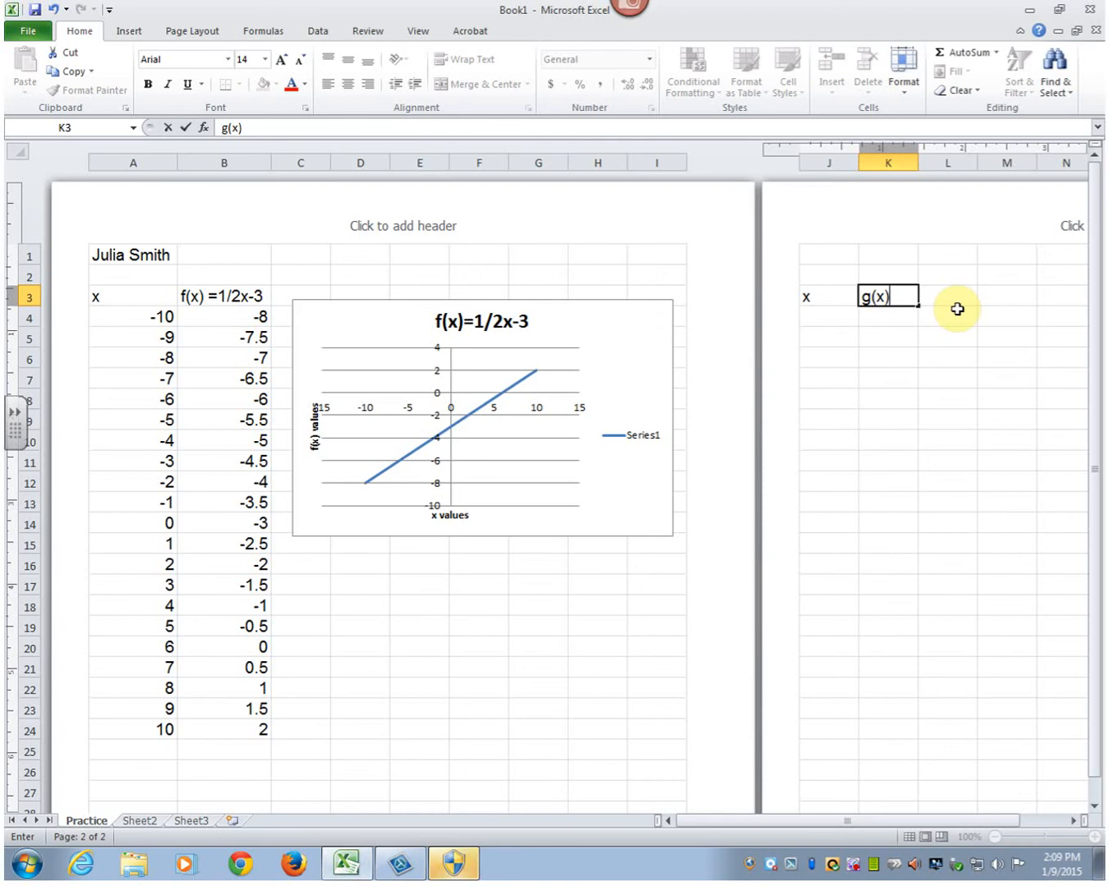
{"action": "type", "text": "=(x+5)("}
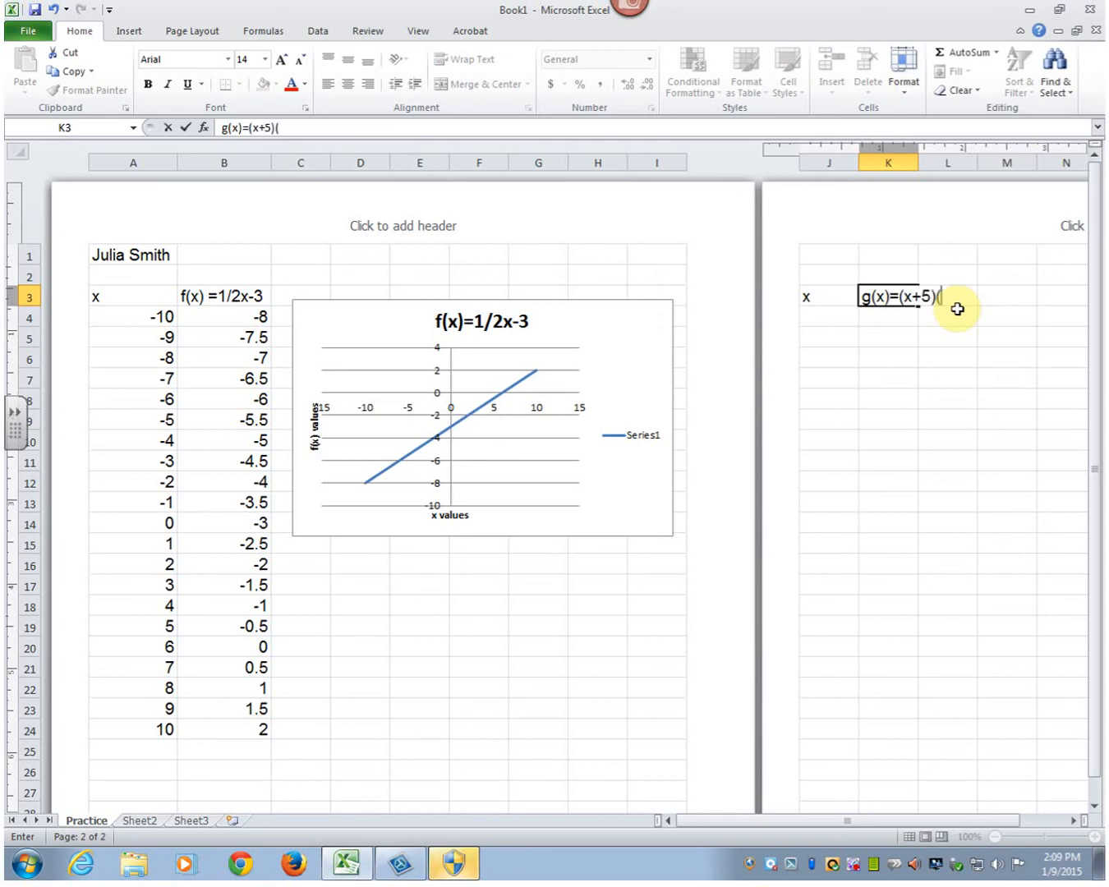
{"action": "type", "text": "/"}
{"action": "type", "text": "x-4)"}
{"action": "key", "text": "Return"}
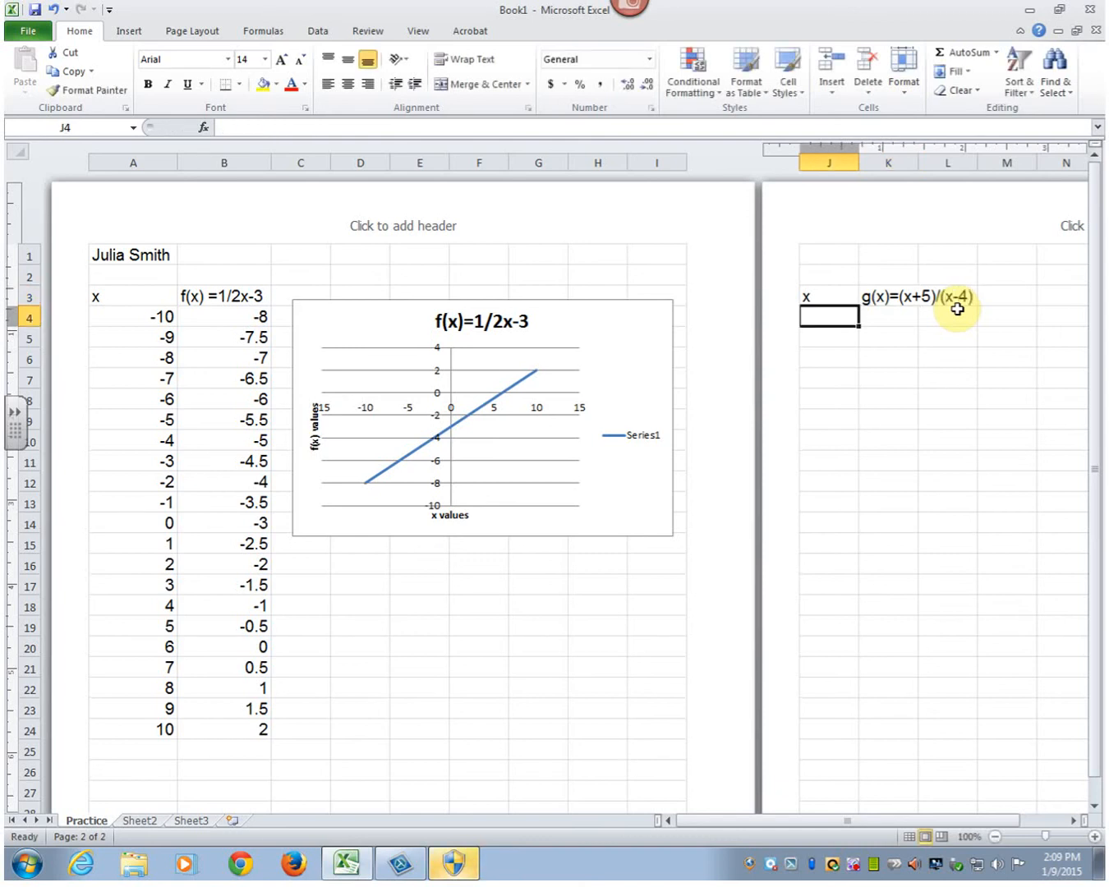
{"action": "left_click_drag", "start_coordinate": [918, 163], "coordinate": [975, 165]}
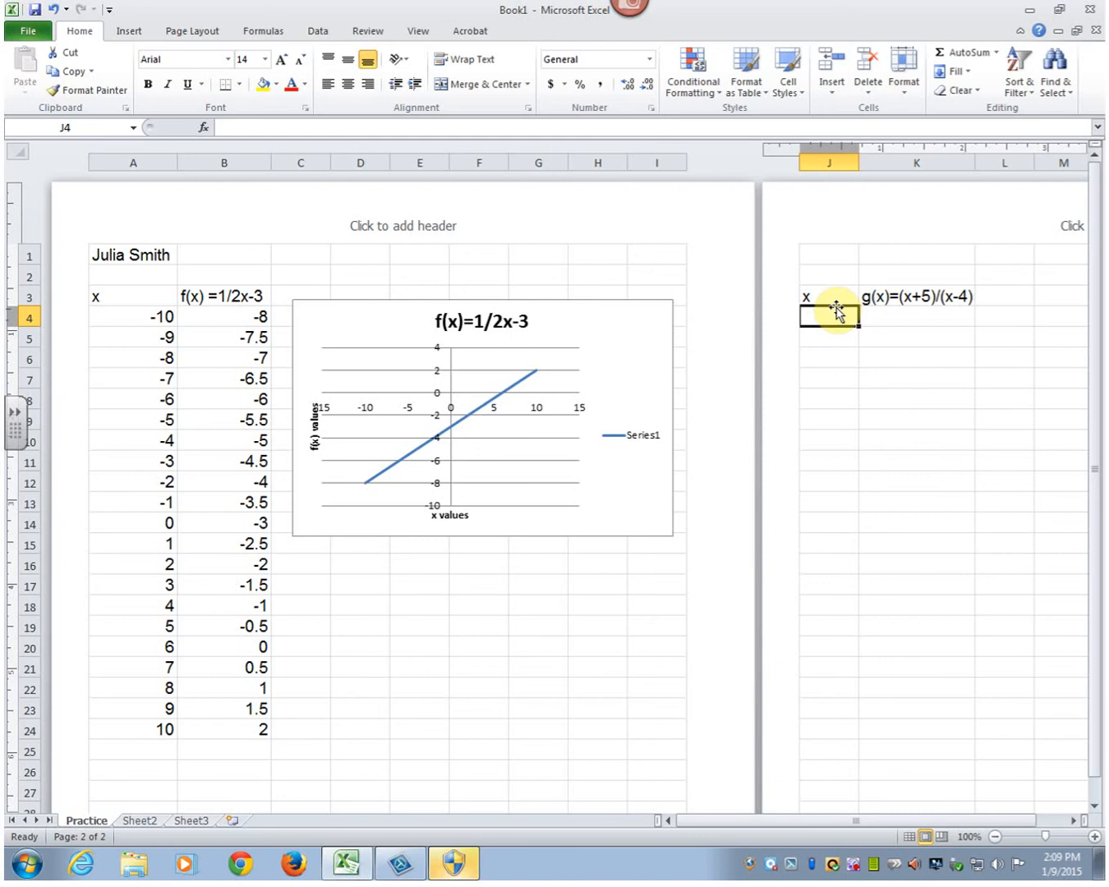
- Enter -10 and -9 in J4 and J5, and extend the series down to 10 in J24
{"action": "type", "text": "-10"}
{"action": "key", "text": "Return"}
{"action": "type", "text": "-9"}
{"action": "key", "text": "Return"}
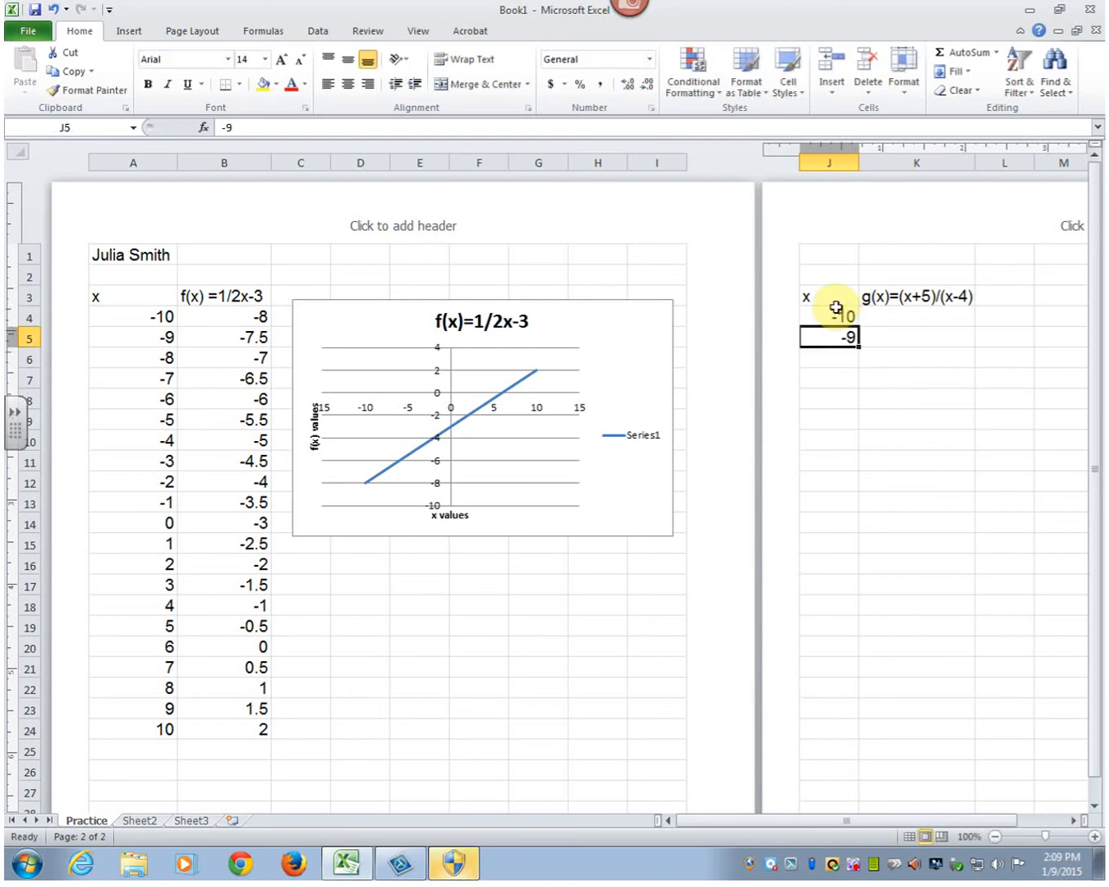
{"action": "left_click_drag", "start_coordinate": [835, 312], "coordinate": [838, 334]}
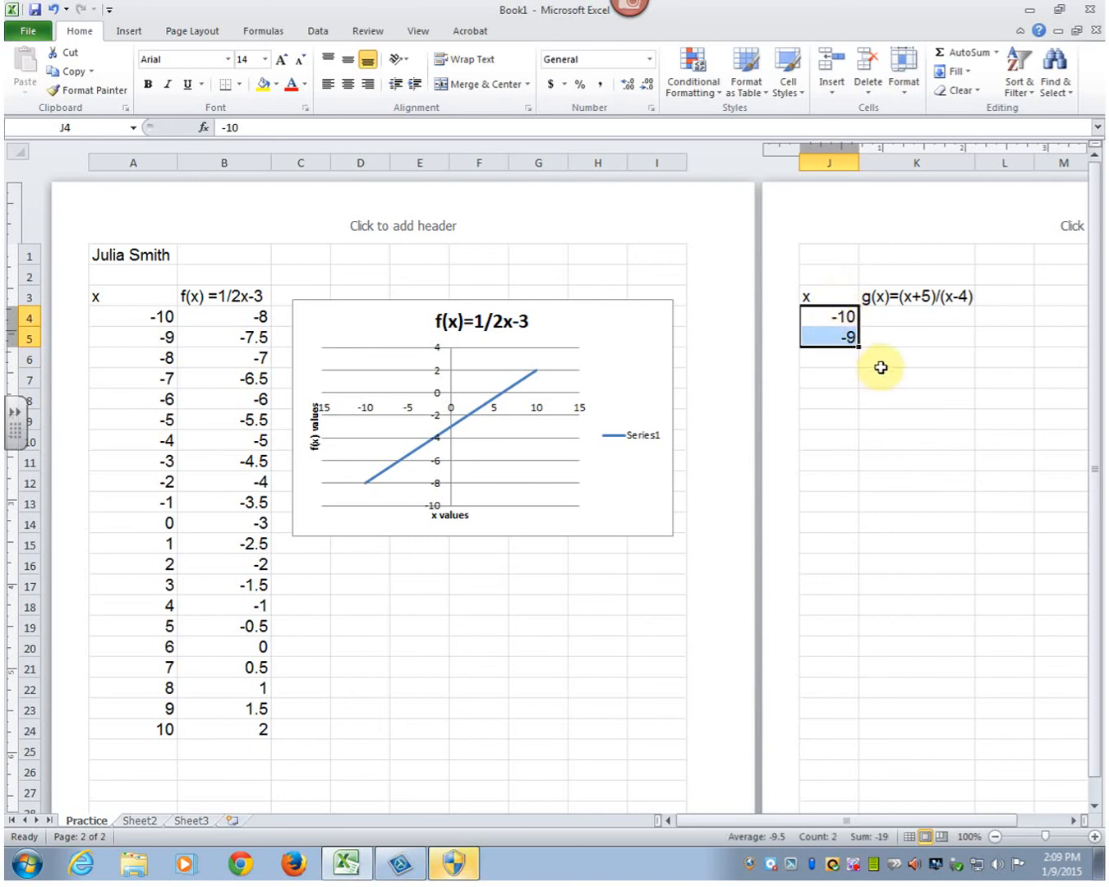
{"action": "left_click_drag", "start_coordinate": [859, 346], "coordinate": [846, 733]}
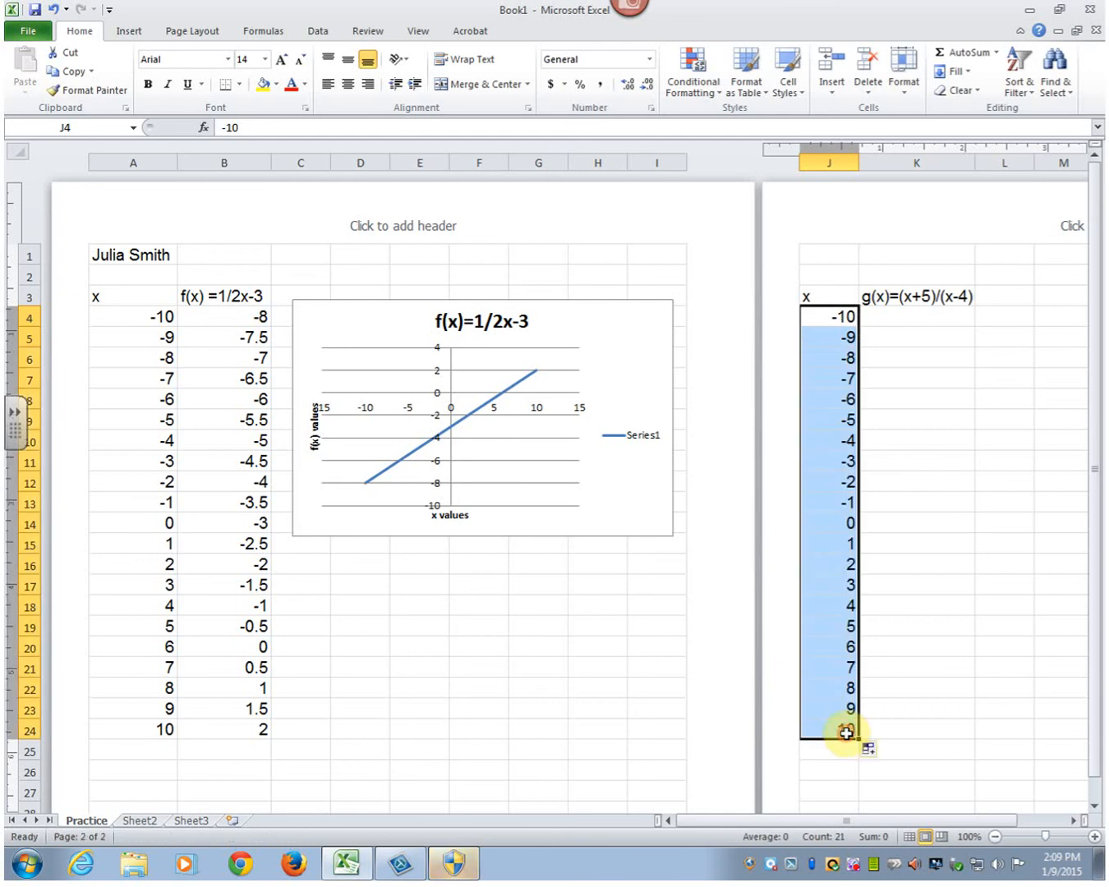
- Enter the formula =(J4+5)/(J4-4) in K4 for the first g(x) value
{"action": "left_click", "coordinate": [919, 316]}
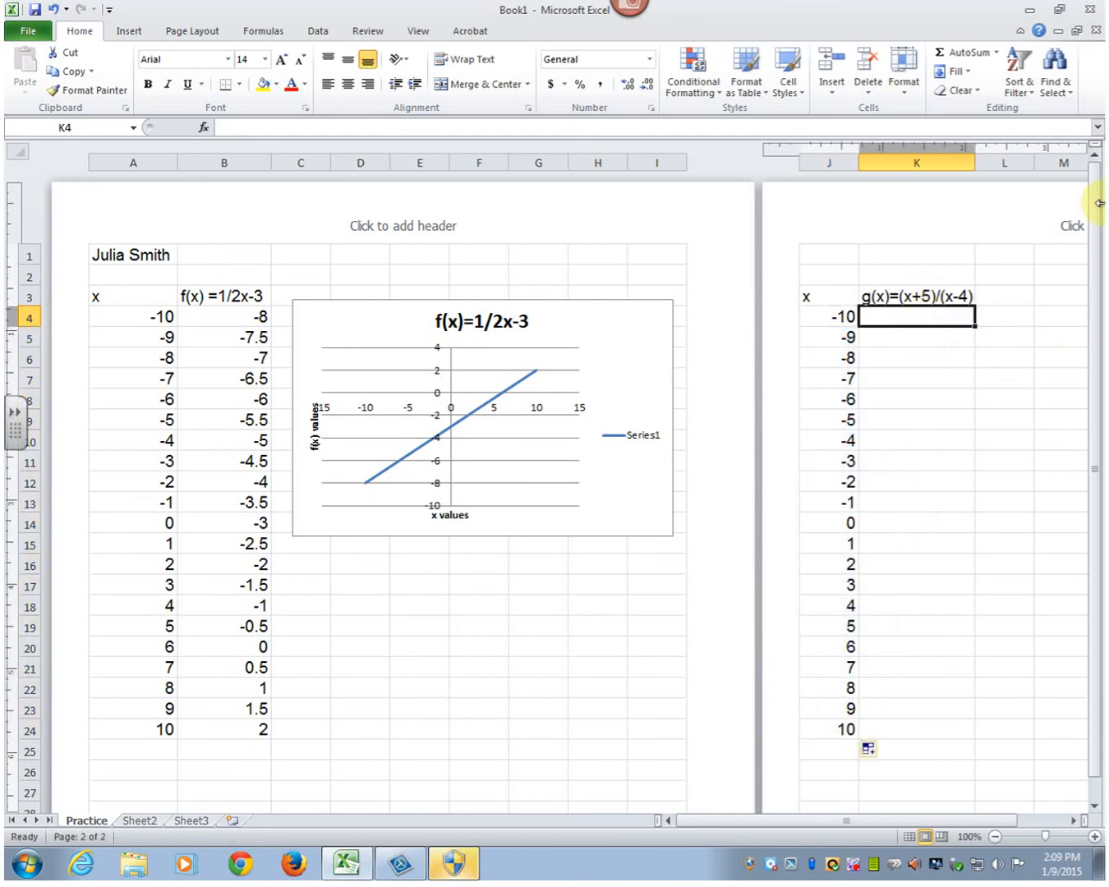
{"action": "type", "text": "="}
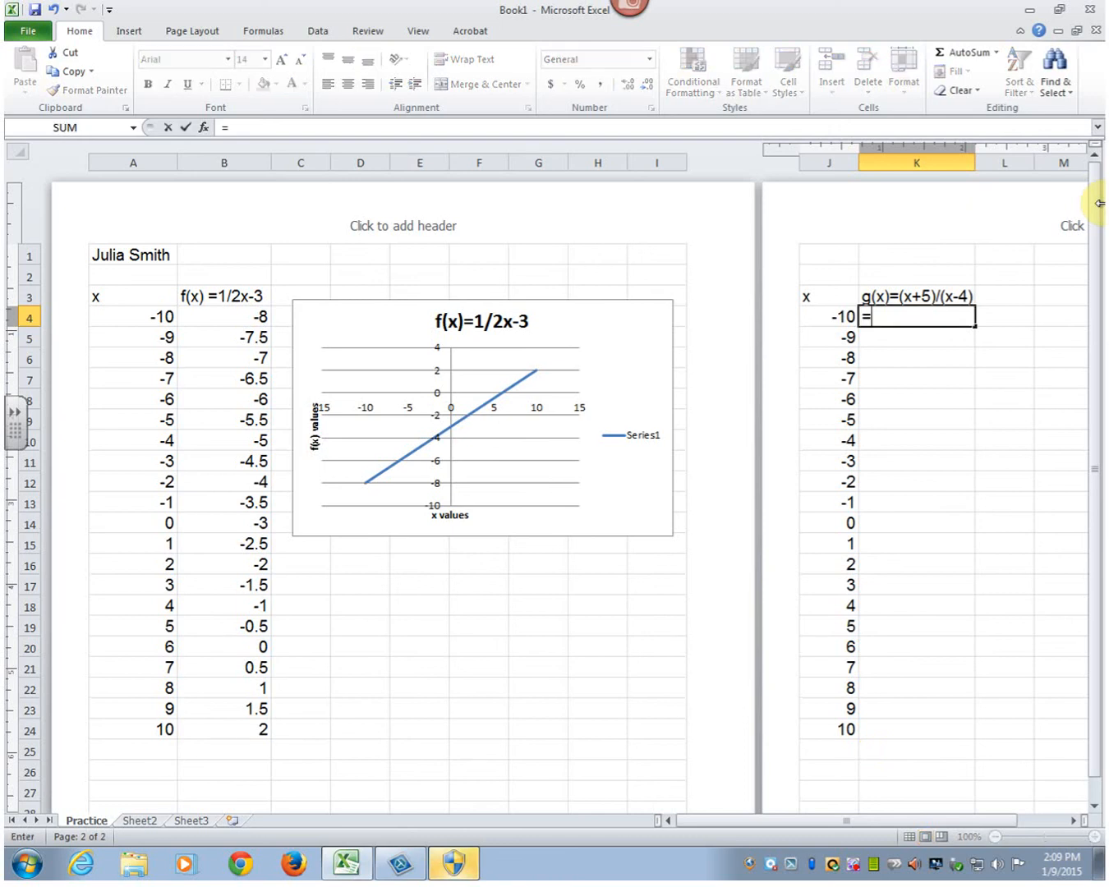
{"action": "type", "text": "("}
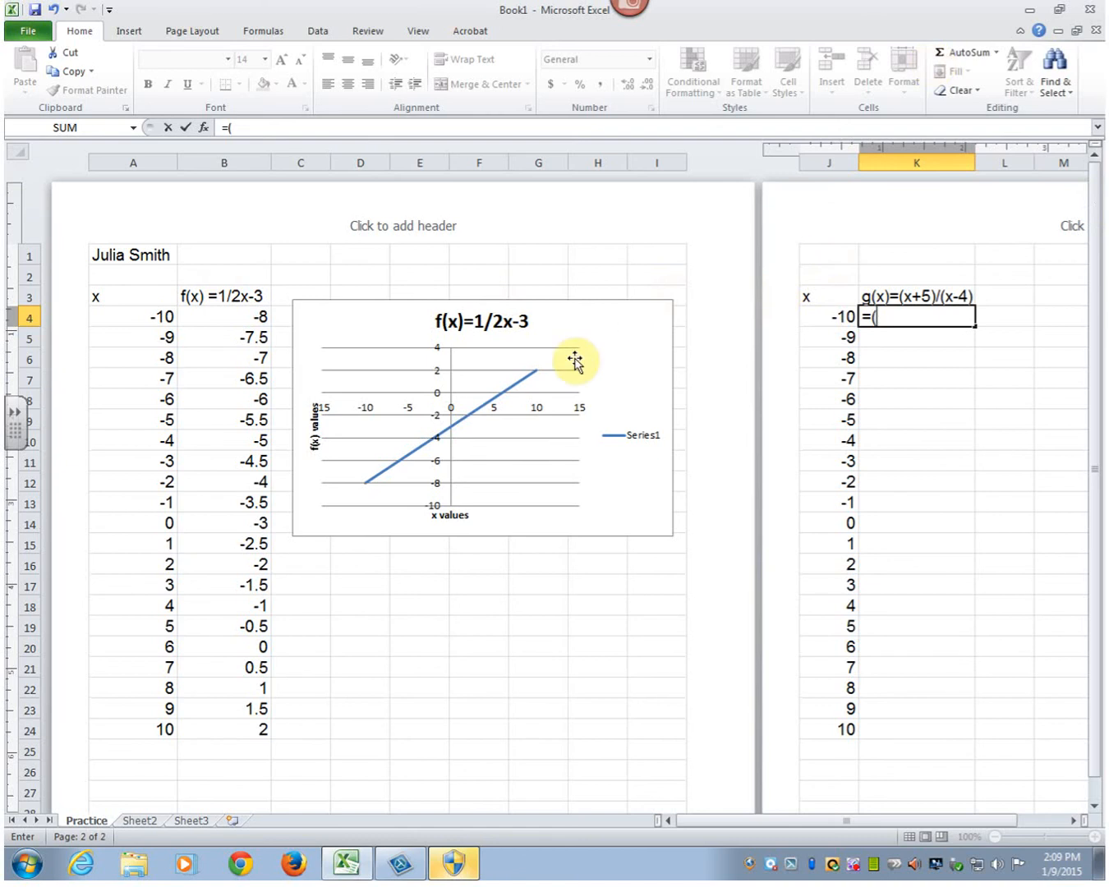
{"action": "left_click", "coordinate": [801, 315]}
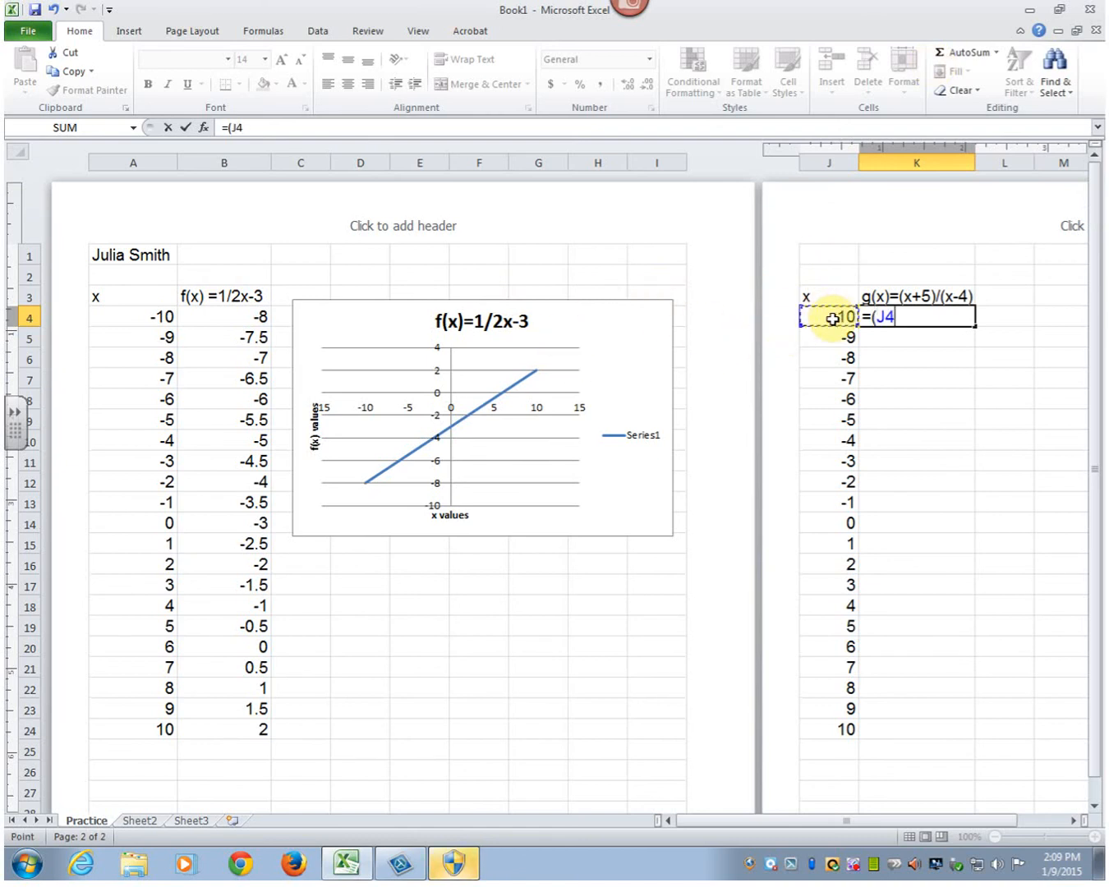
{"action": "type", "text": "+"}
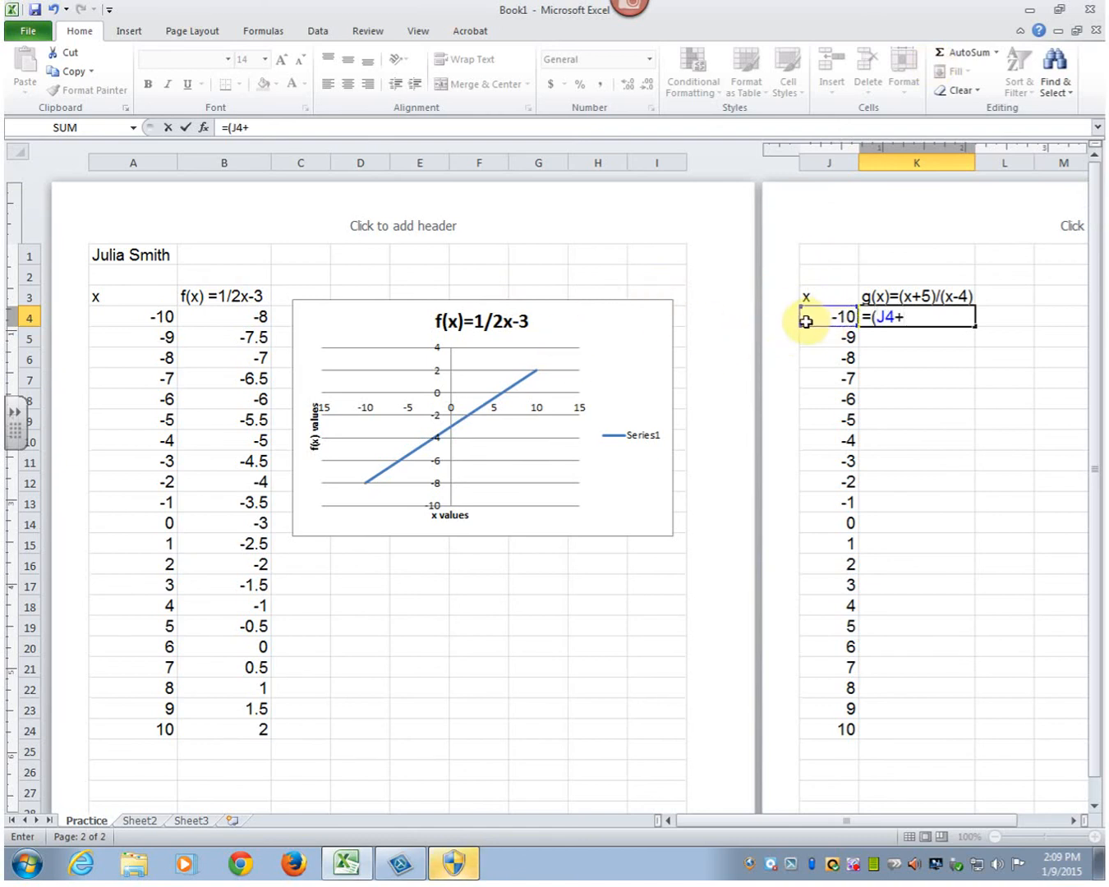
{"action": "type", "text": "5)/("}
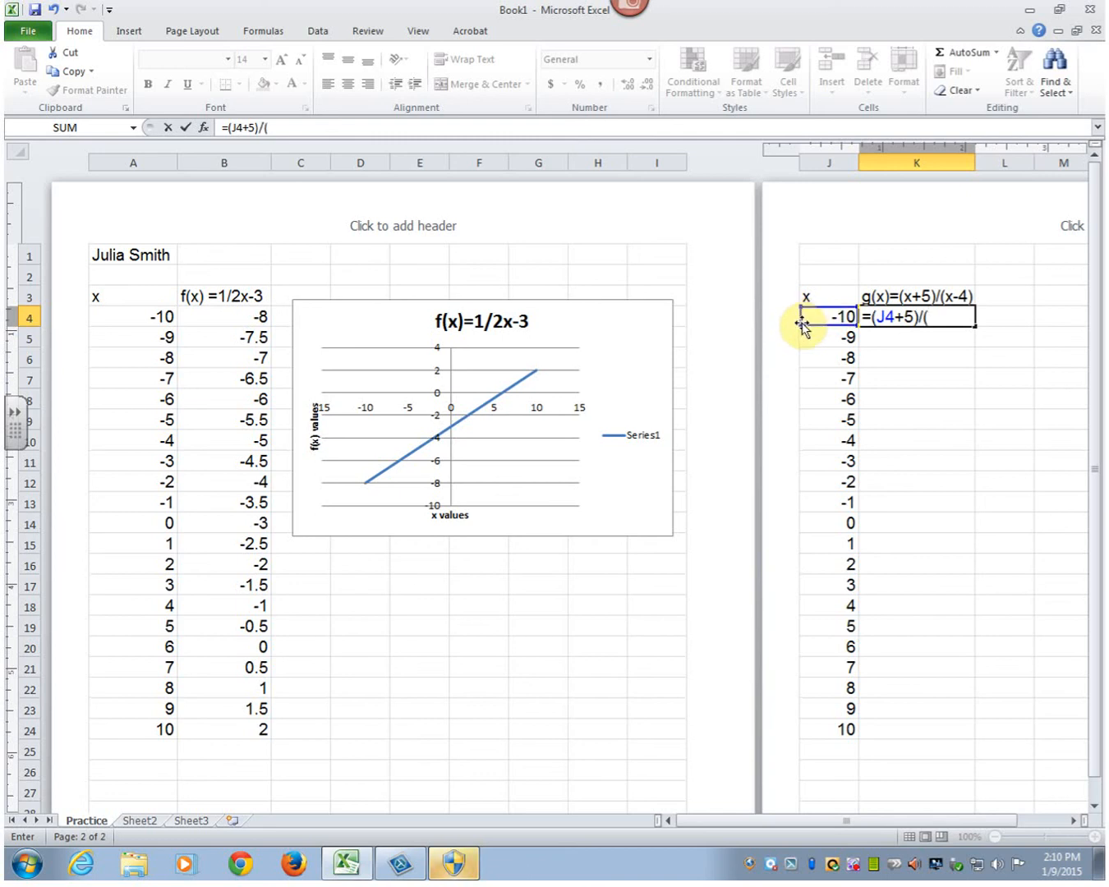
{"action": "type", "text": "j4"}
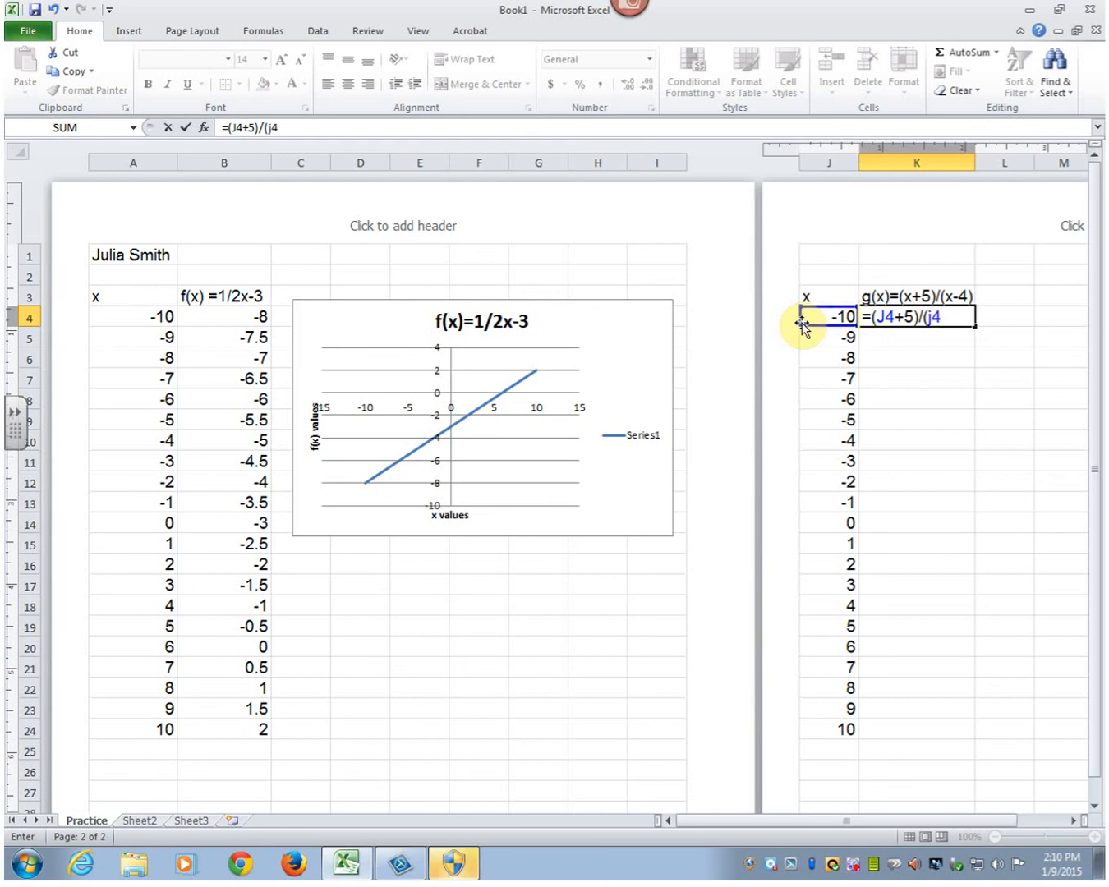
{"action": "type", "text": "-4)"}
{"action": "key", "text": "Return"}
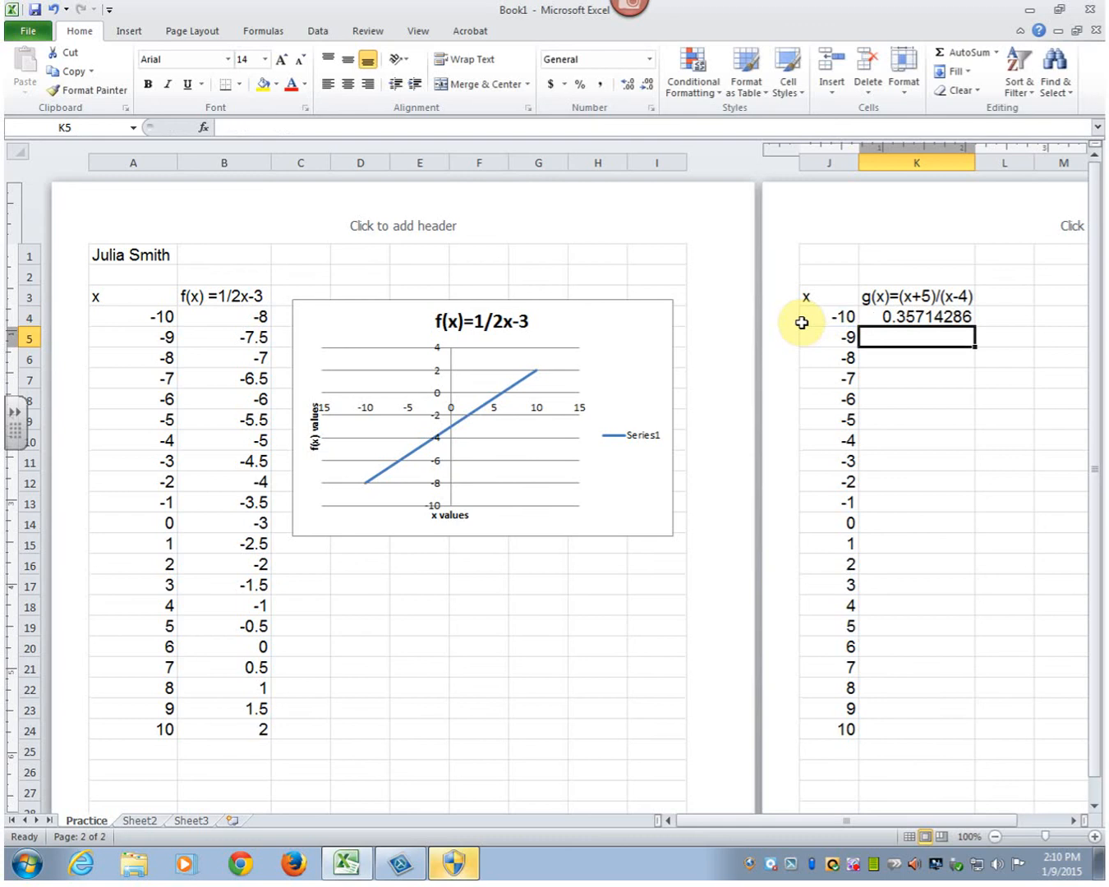
- Fill the K4 formula down through K24 and clear the undefined value in K18, where x is 4
{"action": "key", "text": "Up"}
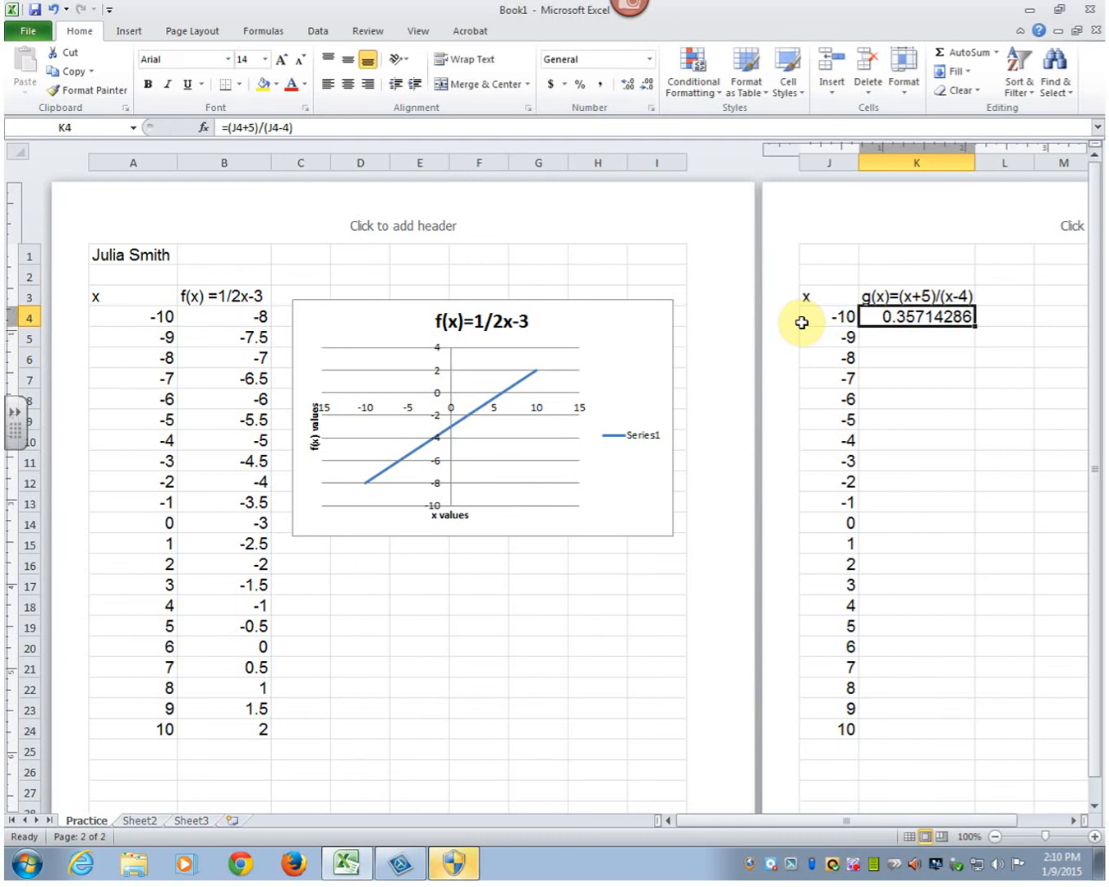
{"action": "left_click_drag", "start_coordinate": [975, 325], "coordinate": [970, 738]}
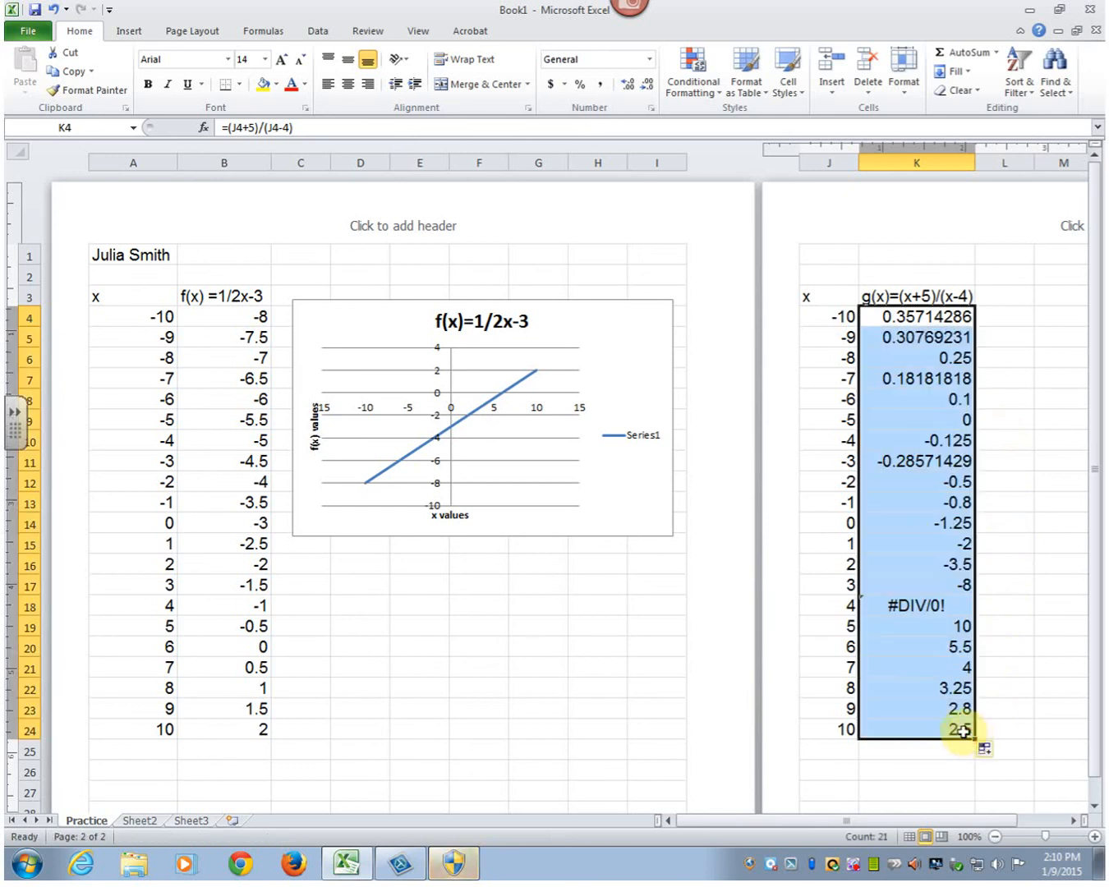
{"action": "left_click", "coordinate": [916, 607]}
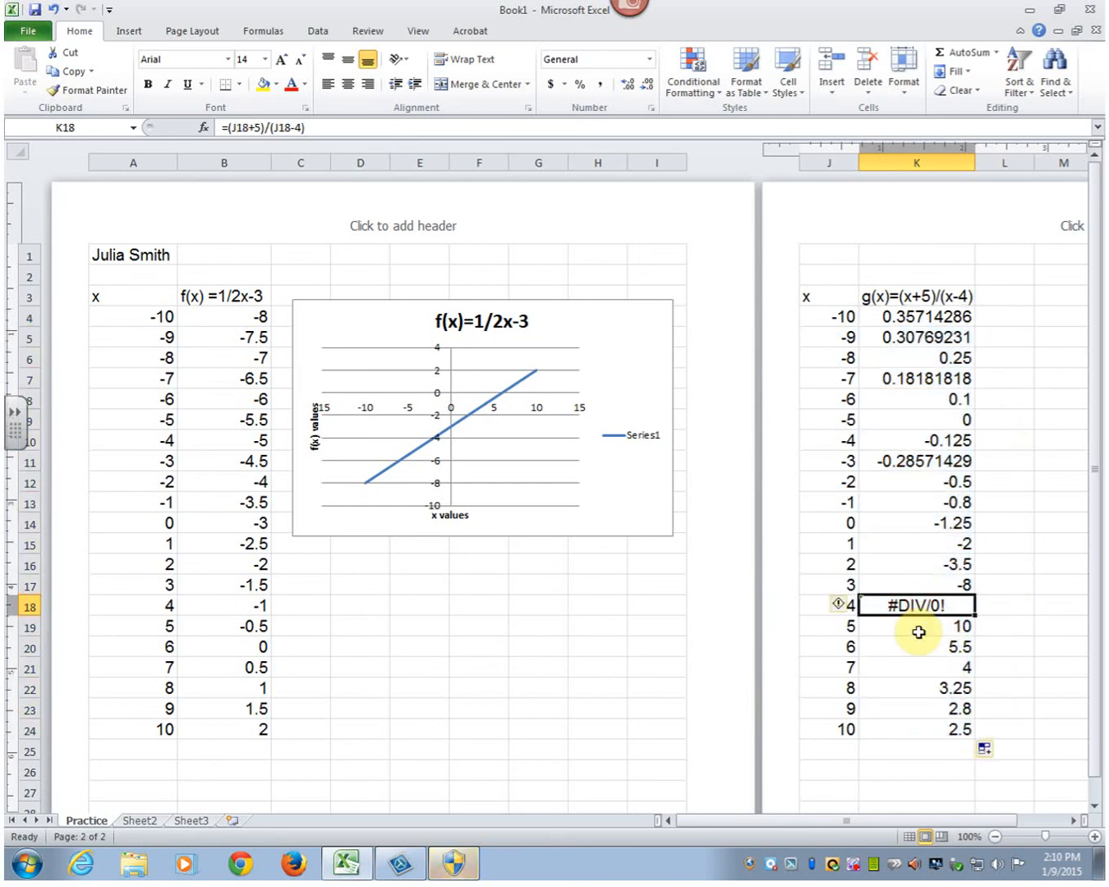
{"action": "key", "text": "Delete"}
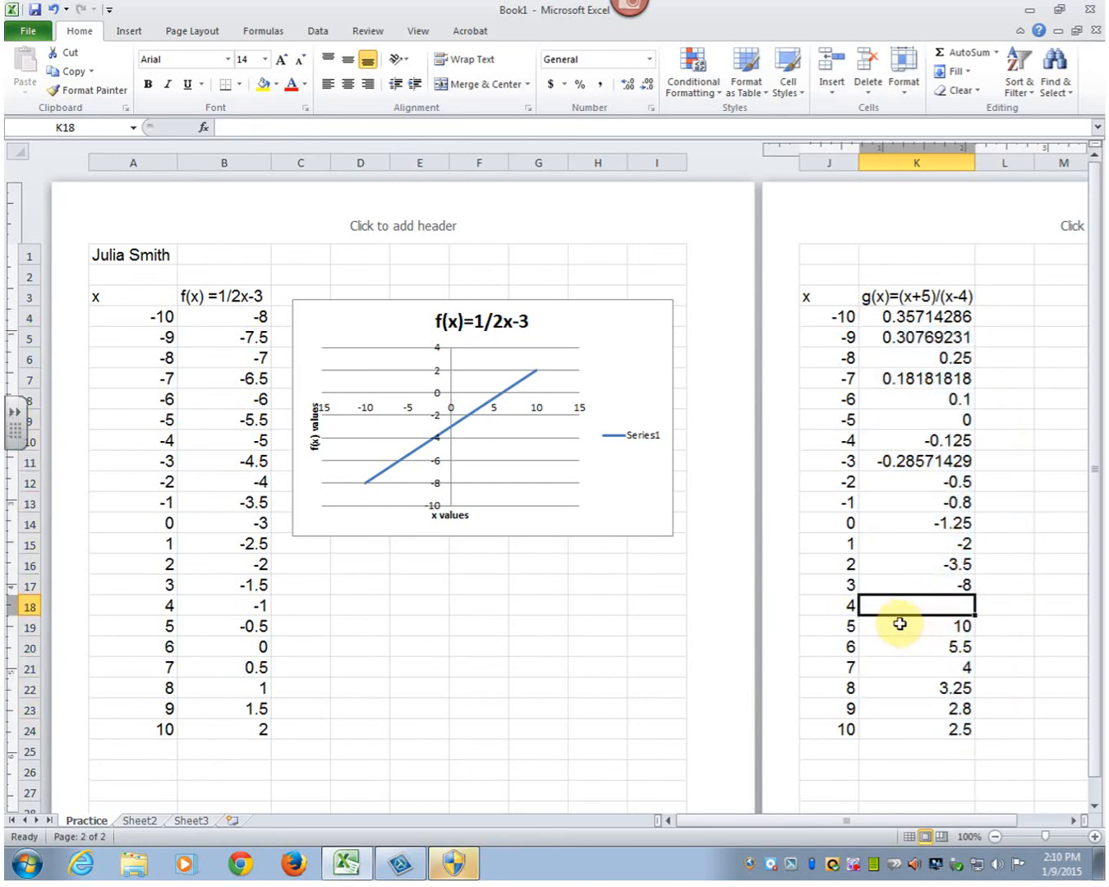
- Insert a Scatter with Smooth Lines chart from J4:K24 and fit it beside the g(x) table, within the second page
{"action": "left_click", "coordinate": [1072, 820]}
{"action": "left_click", "coordinate": [1072, 820]}
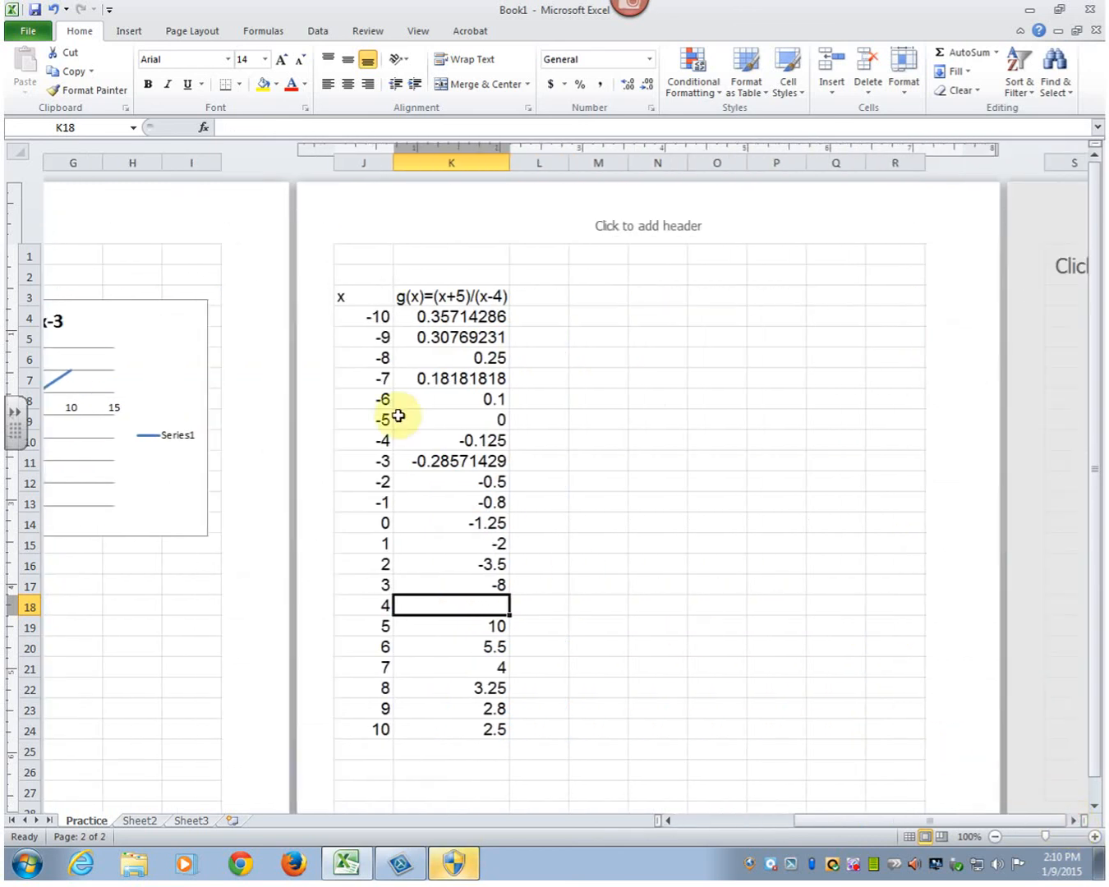
{"action": "left_click_drag", "start_coordinate": [357, 319], "coordinate": [450, 729]}
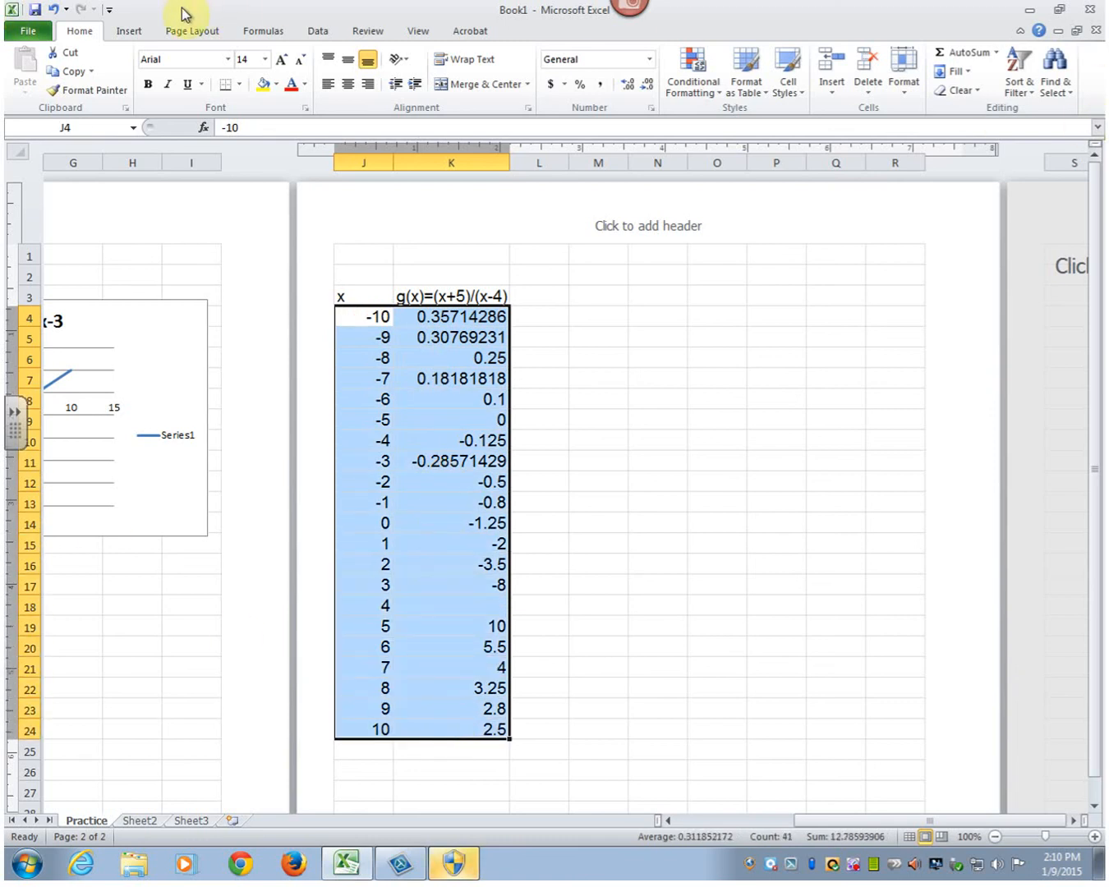
{"action": "left_click", "coordinate": [128, 31]}
{"action": "left_click", "coordinate": [513, 83]}
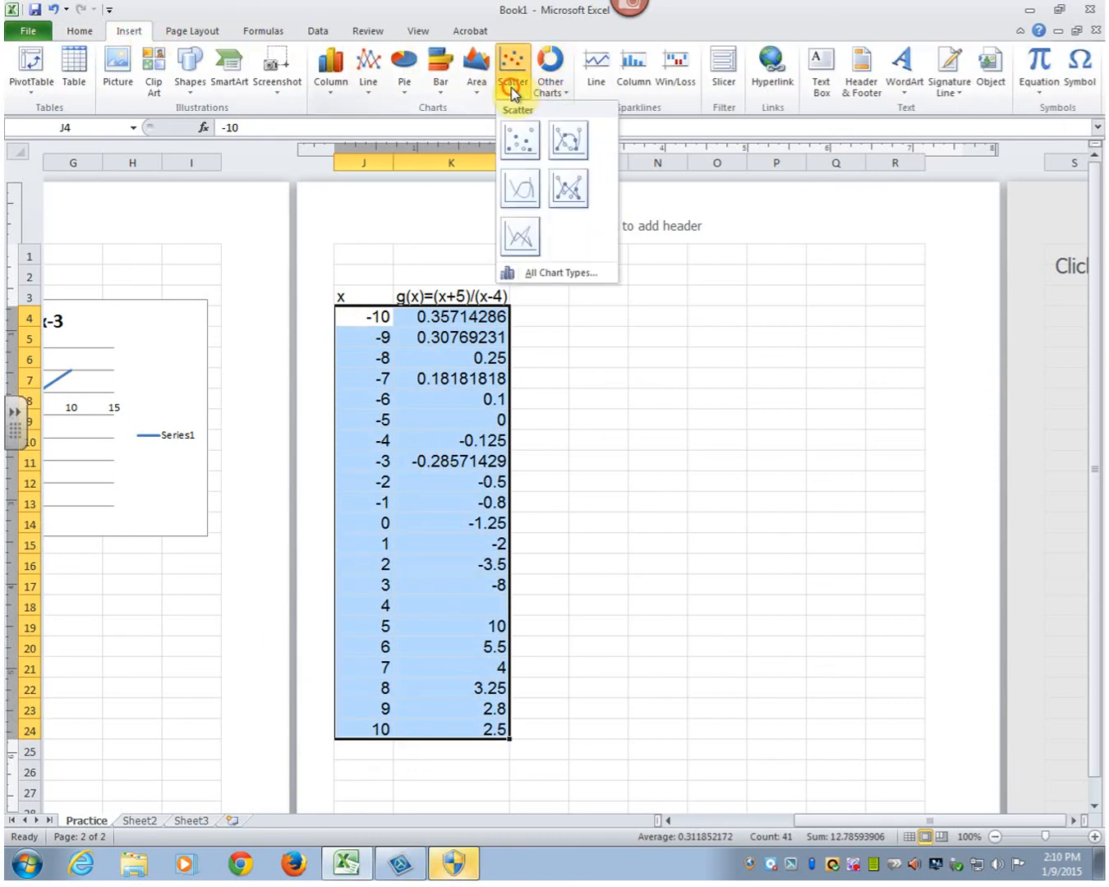
{"action": "left_click", "coordinate": [520, 198]}
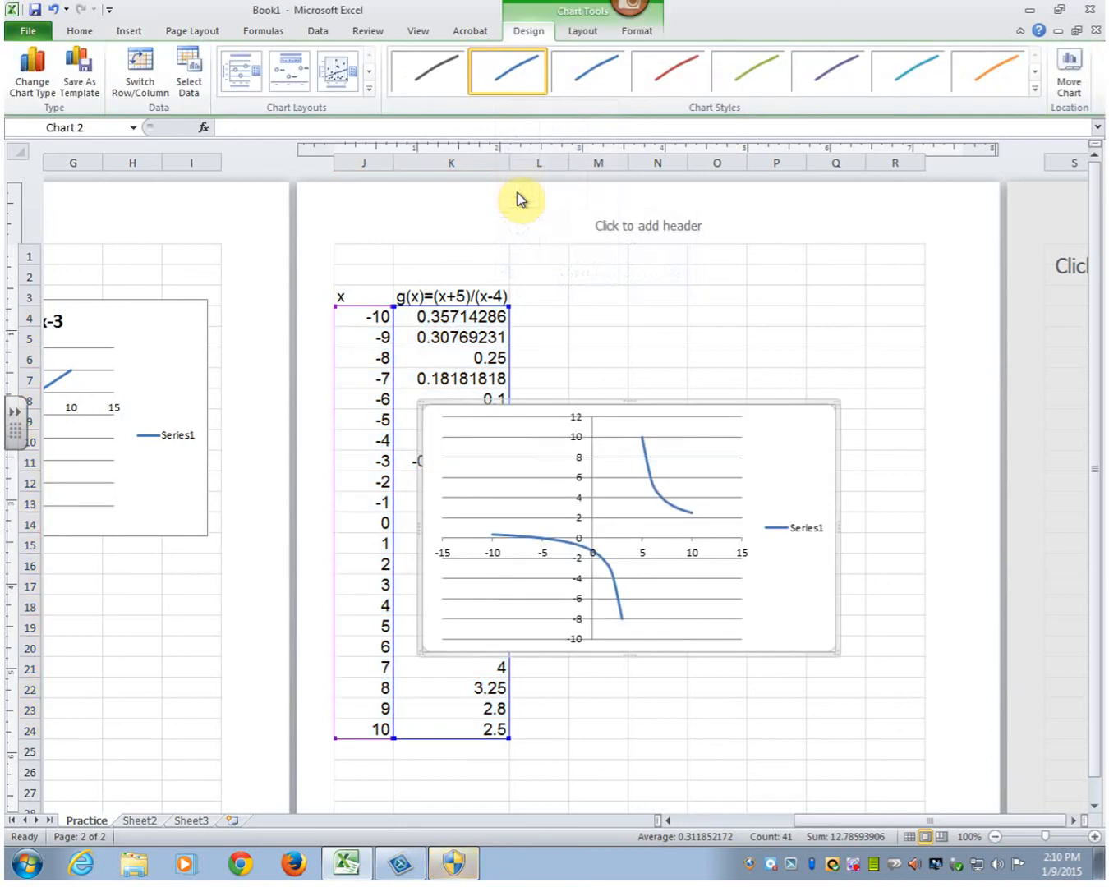
{"action": "left_click_drag", "start_coordinate": [809, 594], "coordinate": [906, 490]}
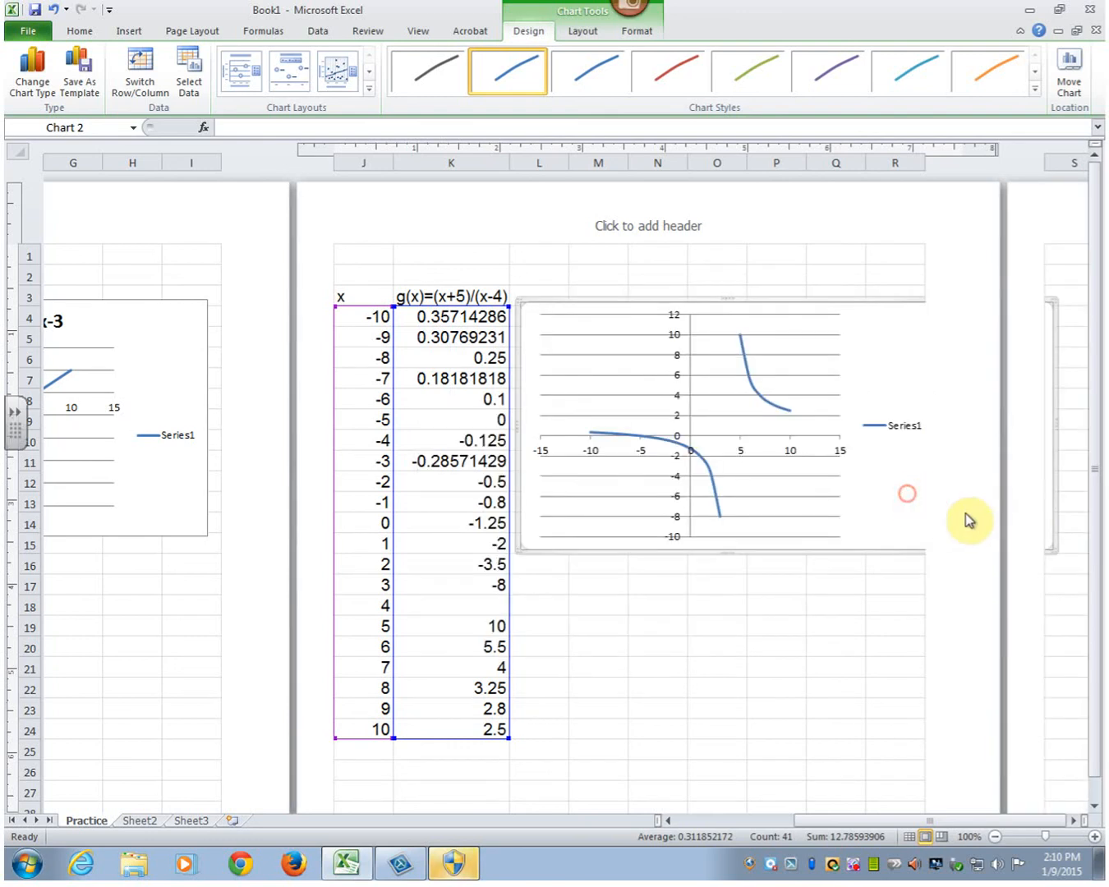
{"action": "left_click_drag", "start_coordinate": [1054, 551], "coordinate": [1009, 615]}
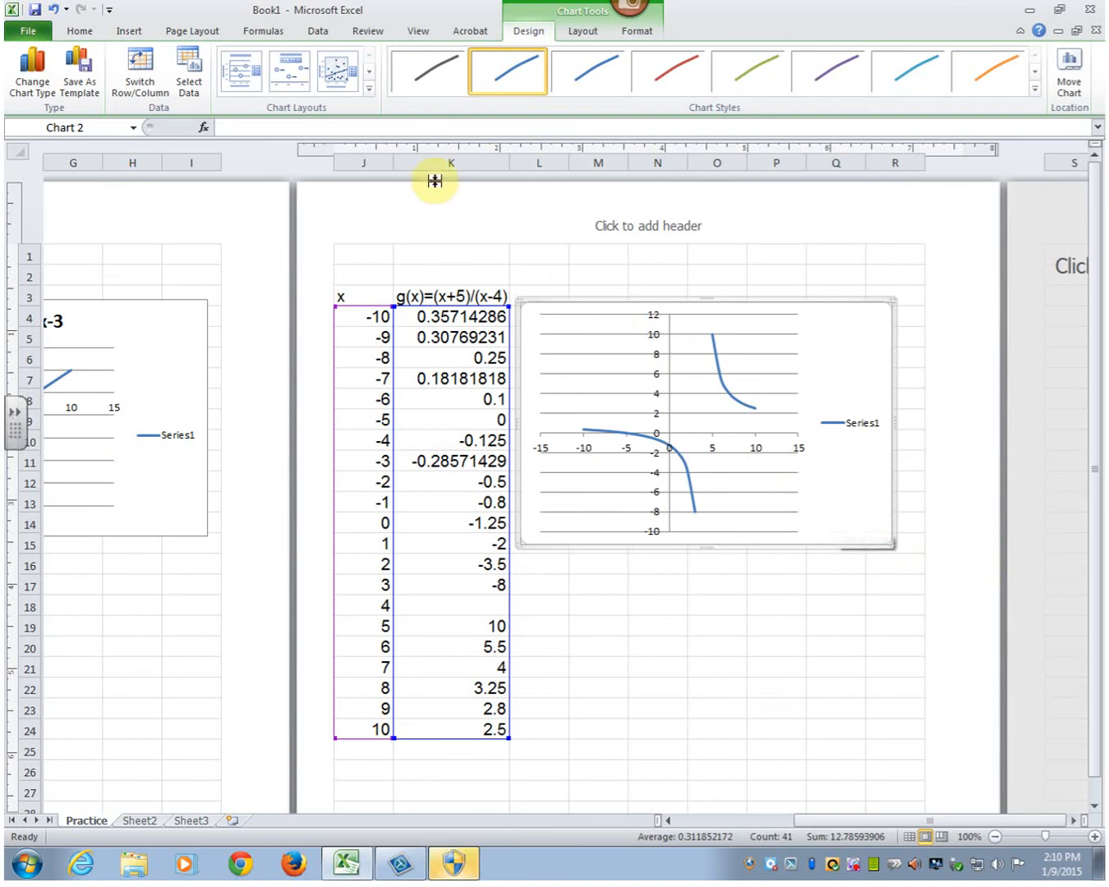
- Apply the layout with a chart title, both axis titles and a legend to the new chart, and title it g(x)=(x+5)/(x-4)
{"action": "left_click", "coordinate": [241, 71]}
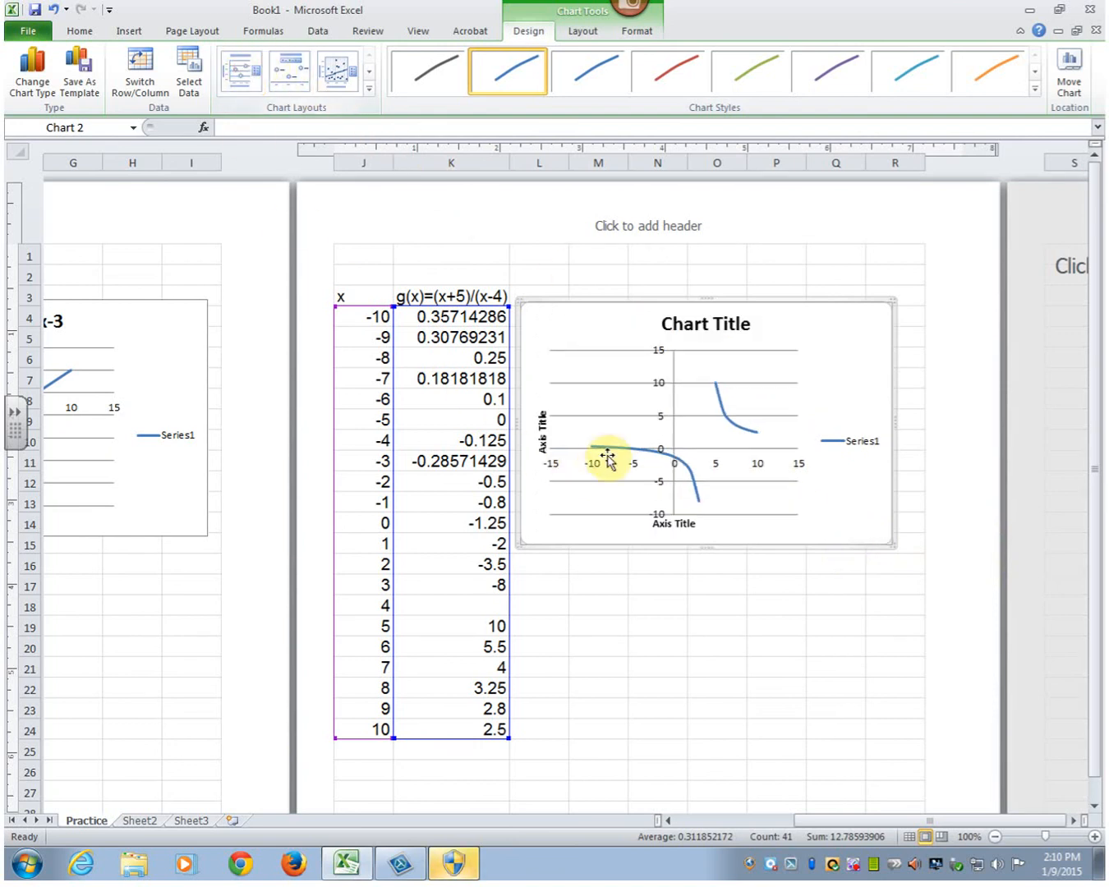
{"action": "left_click", "coordinate": [669, 323]}
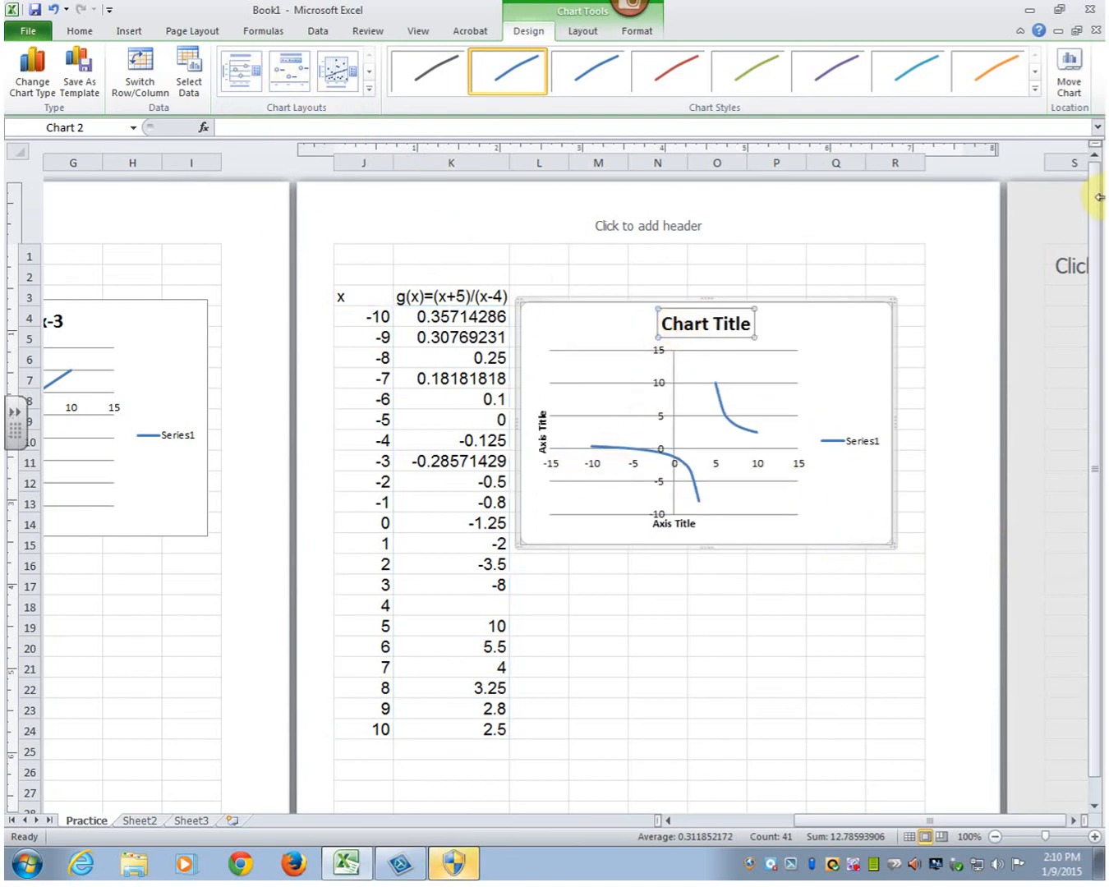
{"action": "type", "text": "g(x)=(x+"}
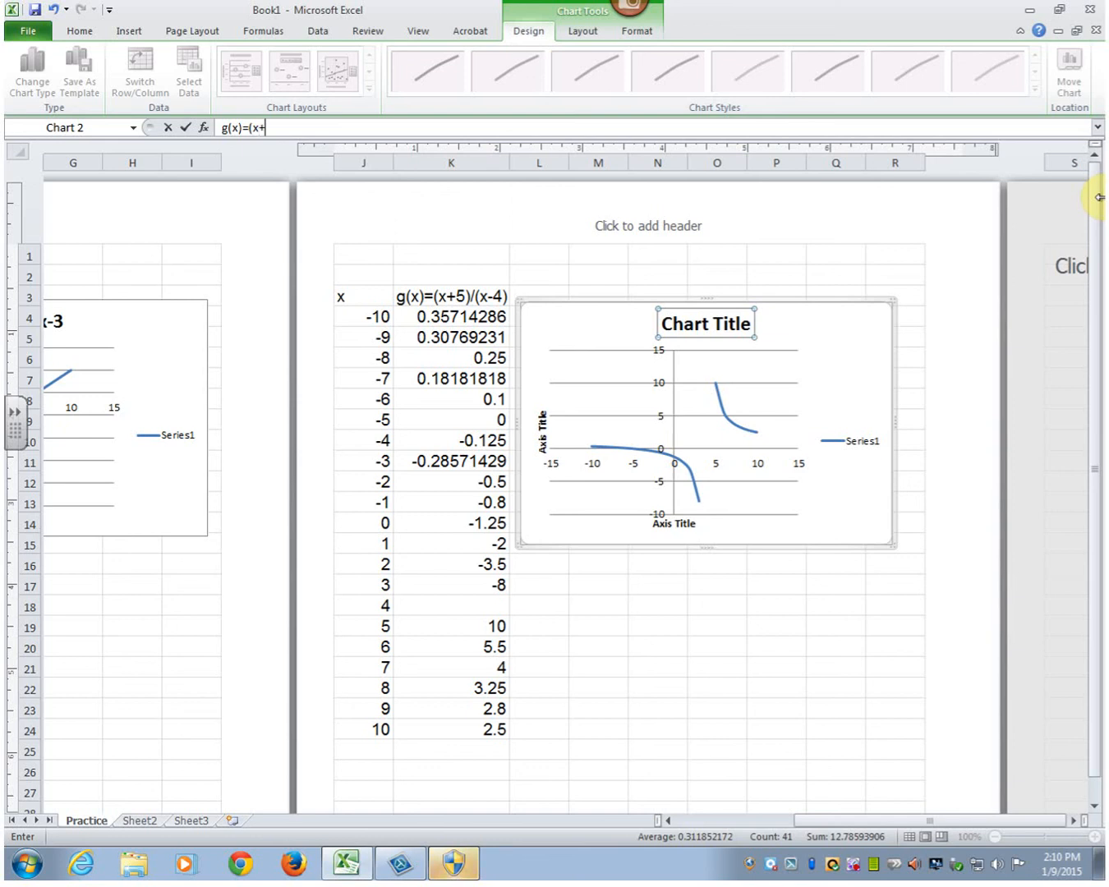
{"action": "type", "text": "5)/"}
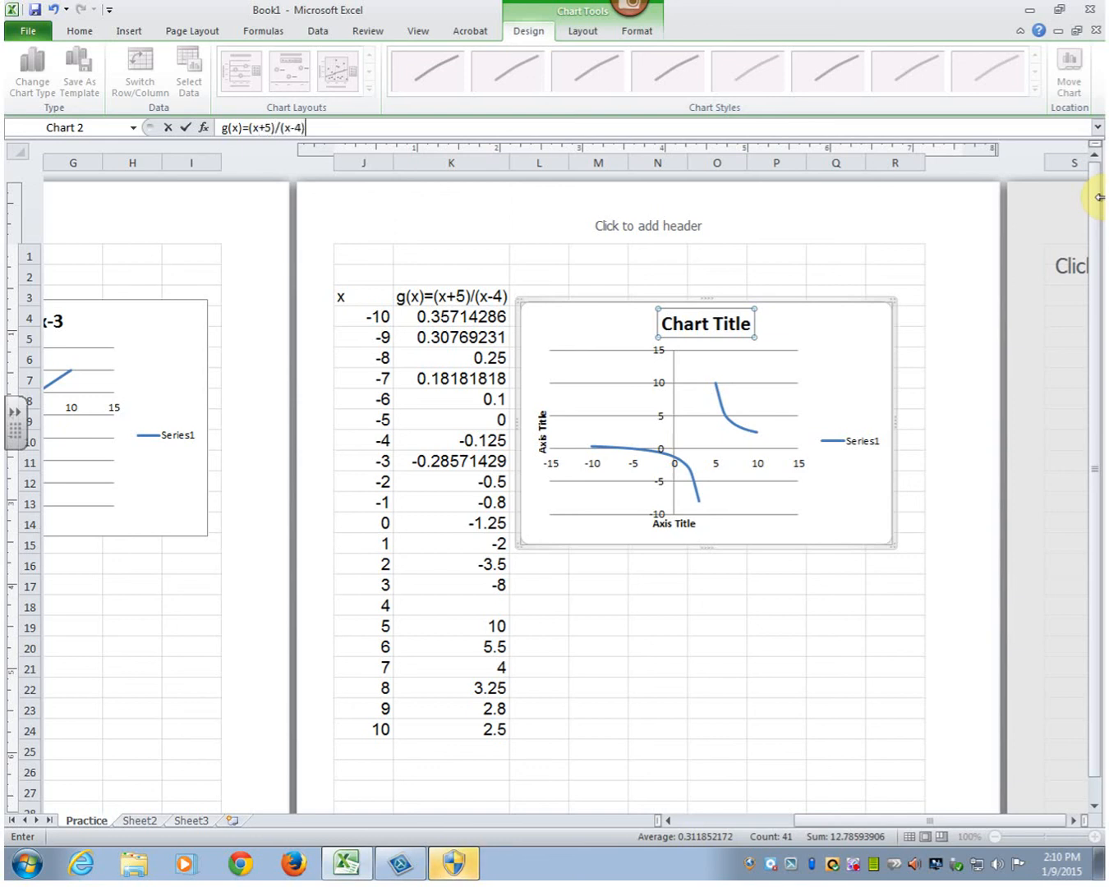
{"action": "type", "text": "(x-4)"}
{"action": "key", "text": "Return"}
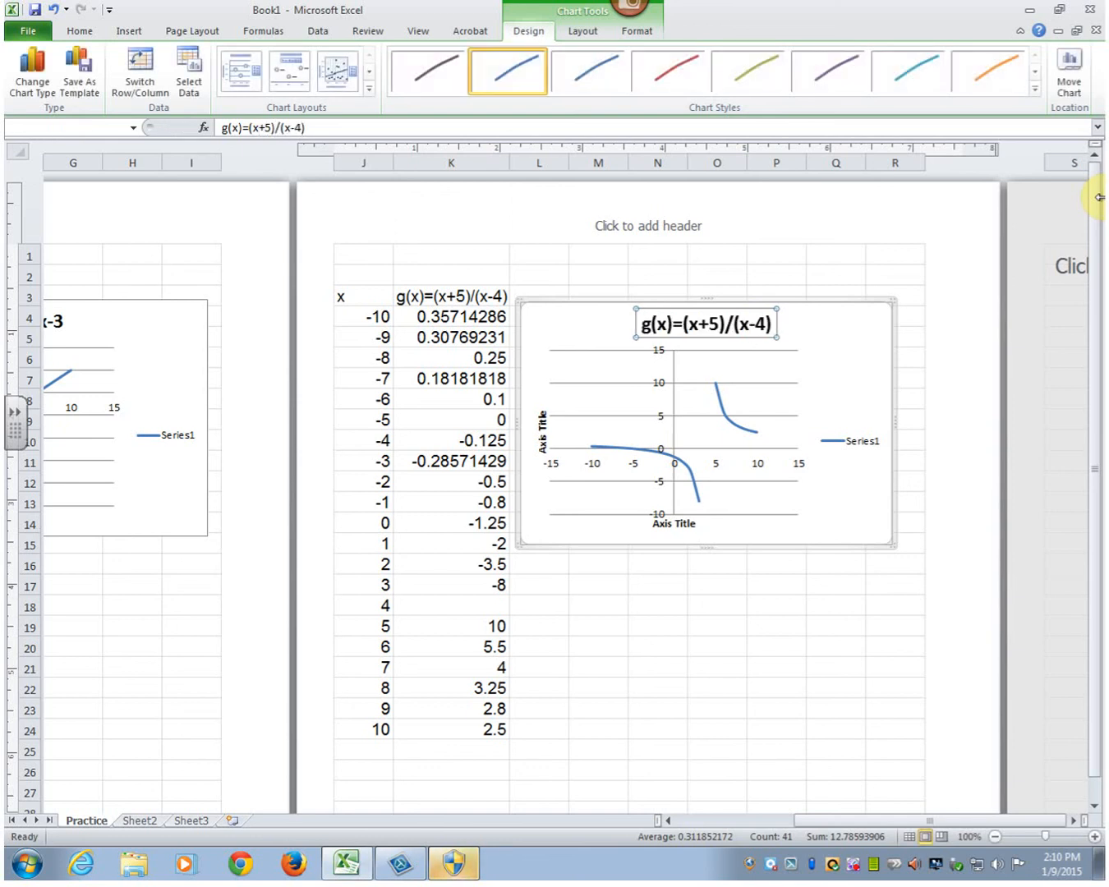
- Title the g(x) chart's horizontal axis "x values" and its vertical axis "g(x) values", then deselect the chart
{"action": "left_click", "coordinate": [698, 529]}
{"action": "type", "text": "x value"}
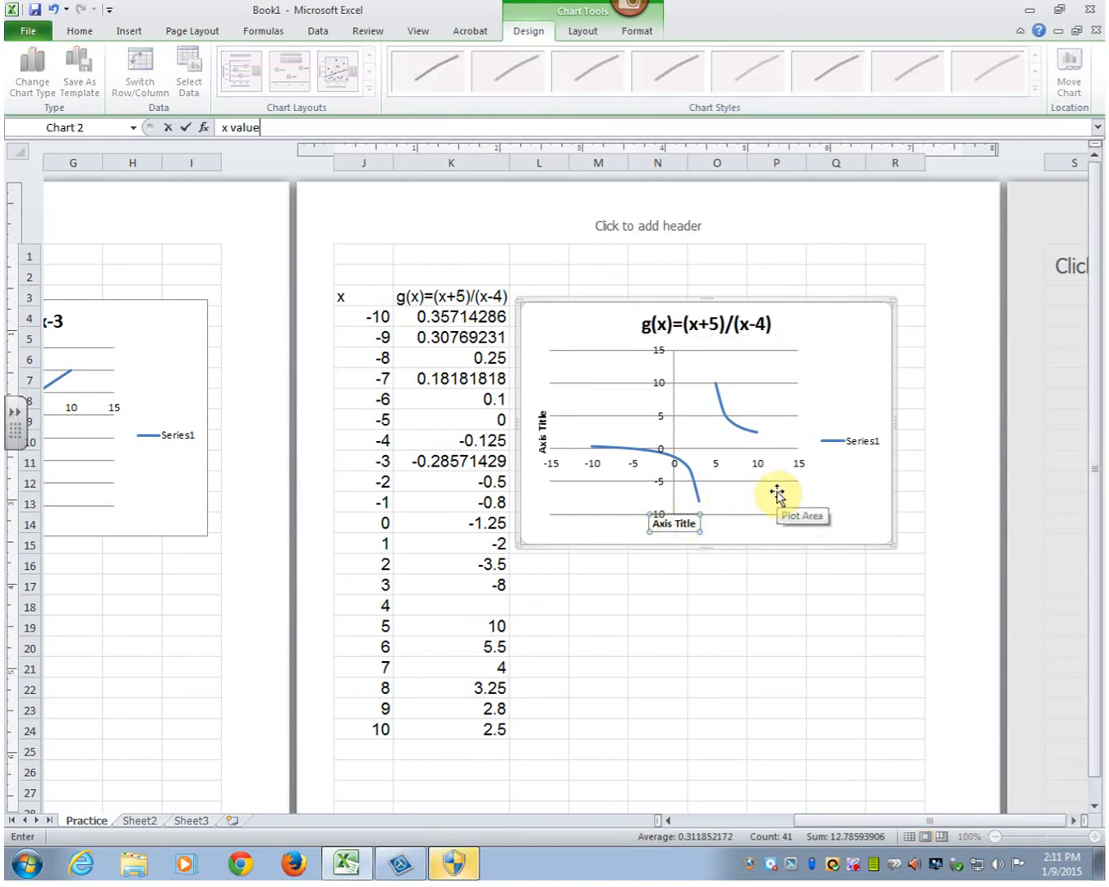
{"action": "type", "text": "s"}
{"action": "key", "text": "Return"}
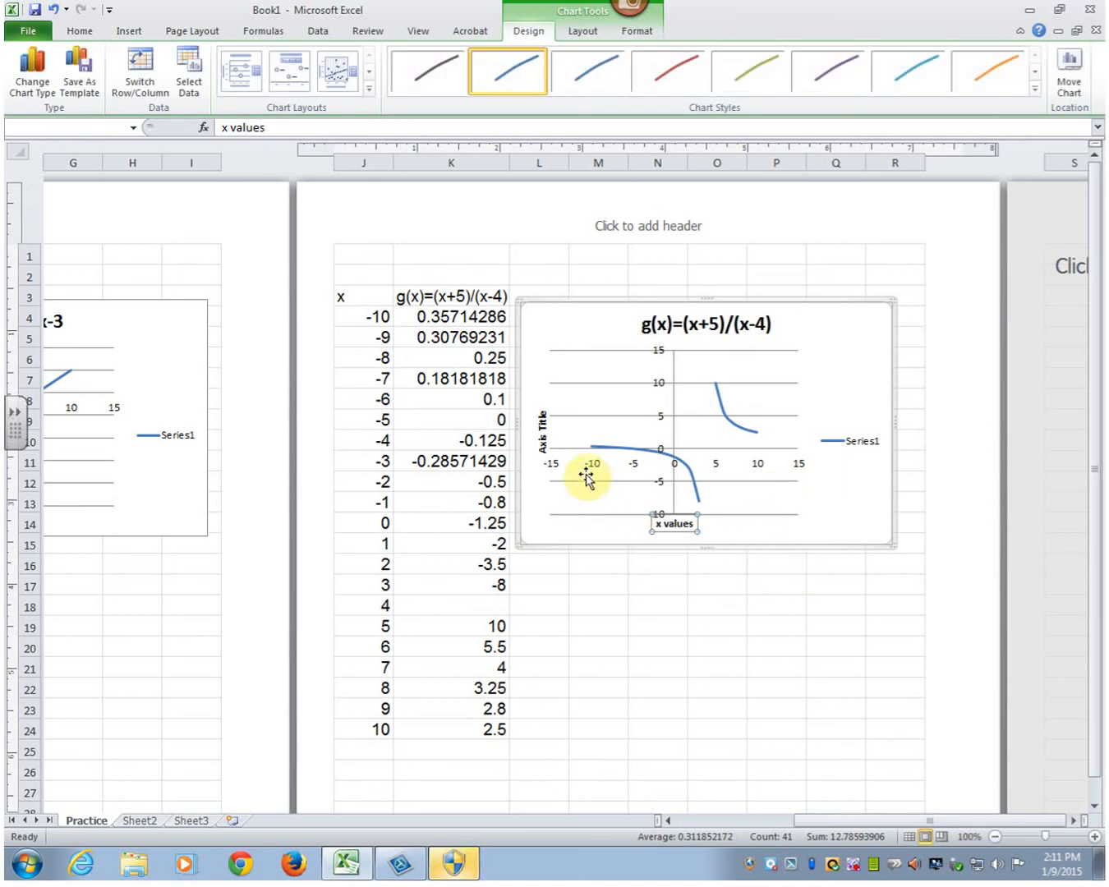
{"action": "left_click", "coordinate": [542, 434]}
{"action": "type", "text": "g"}
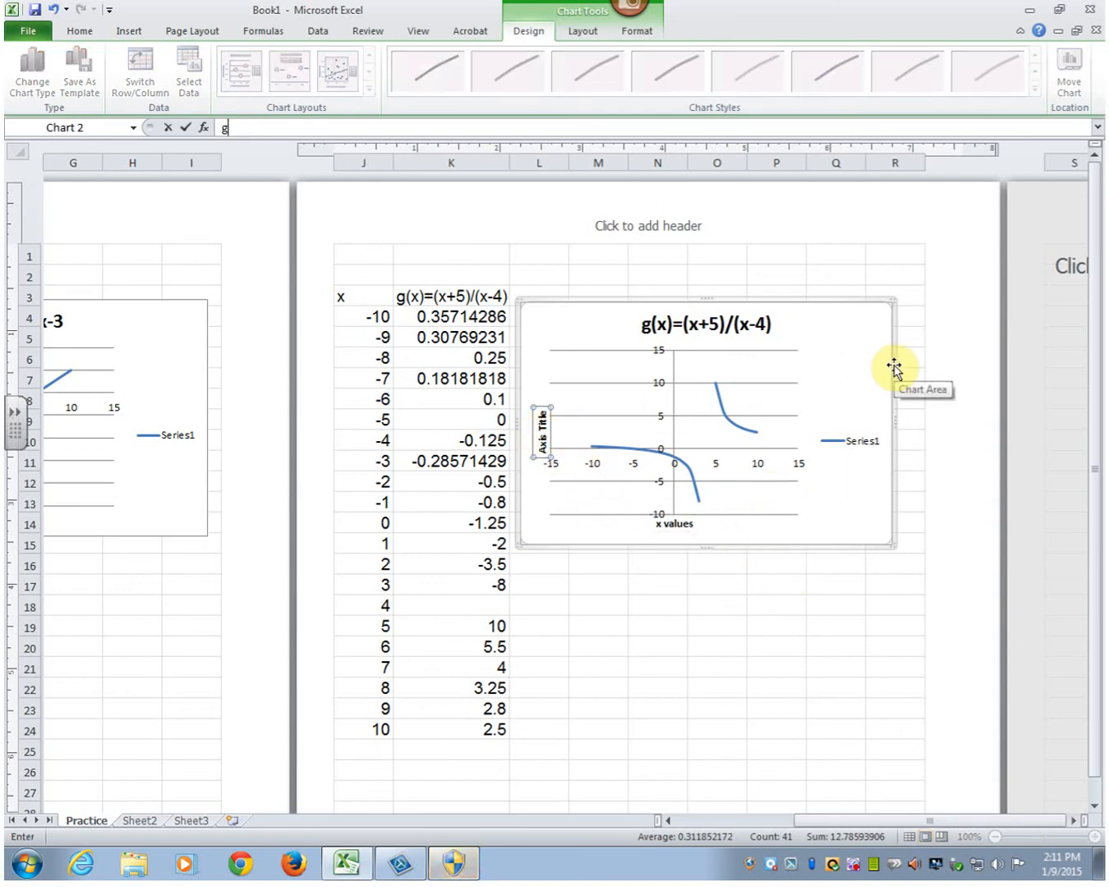
{"action": "type", "text": "(x) values"}
{"action": "key", "text": "Return"}
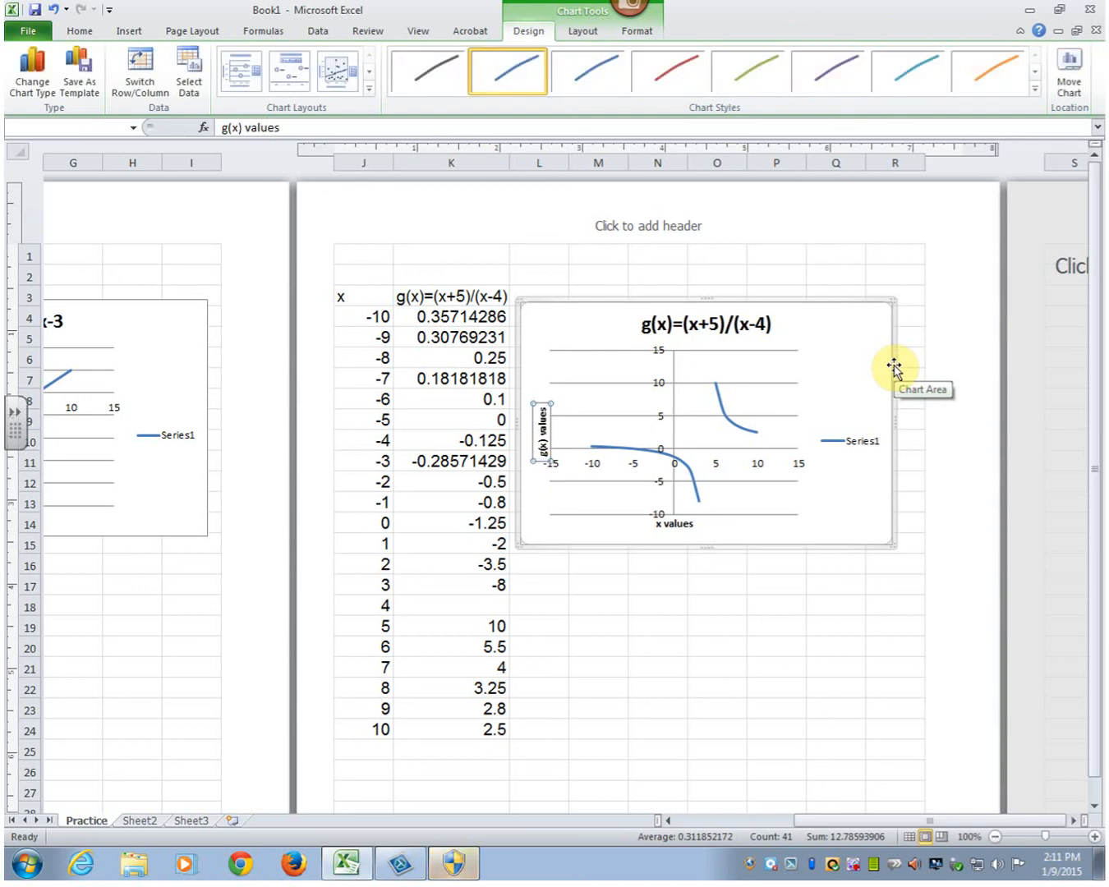
{"action": "left_click", "coordinate": [742, 632]}
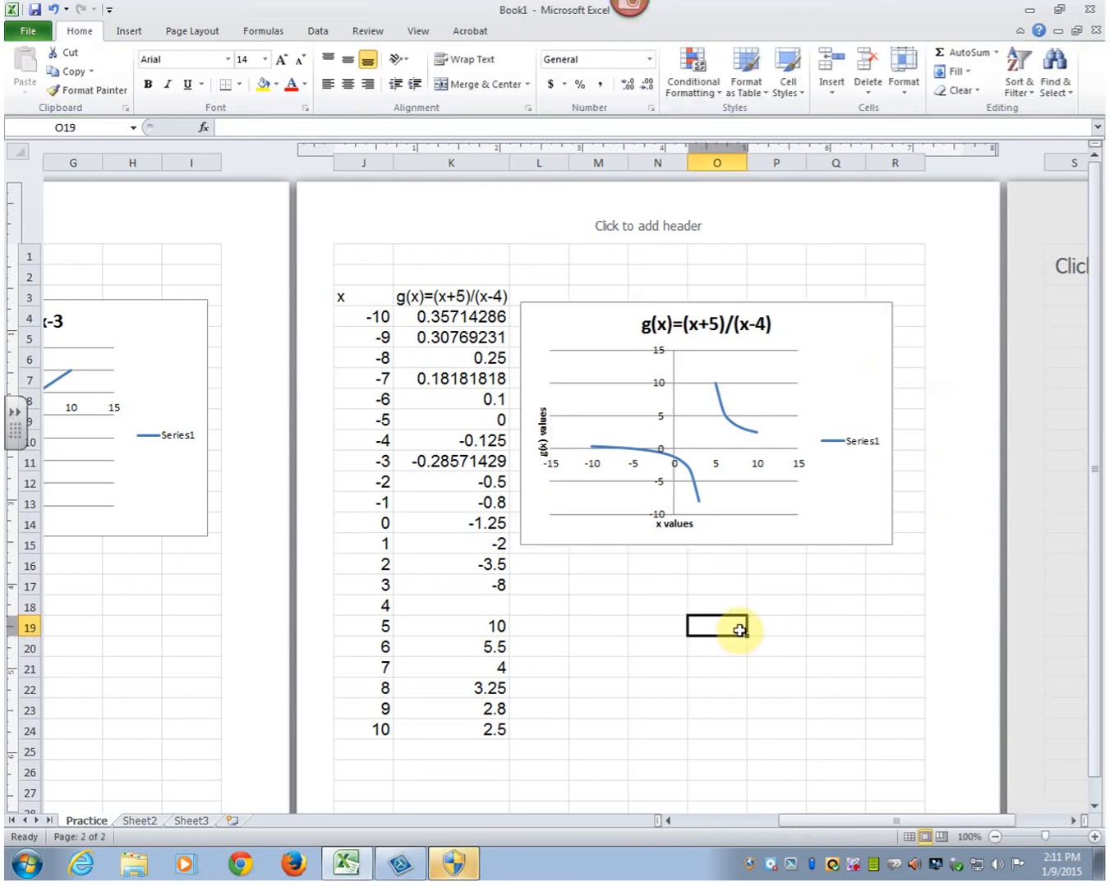